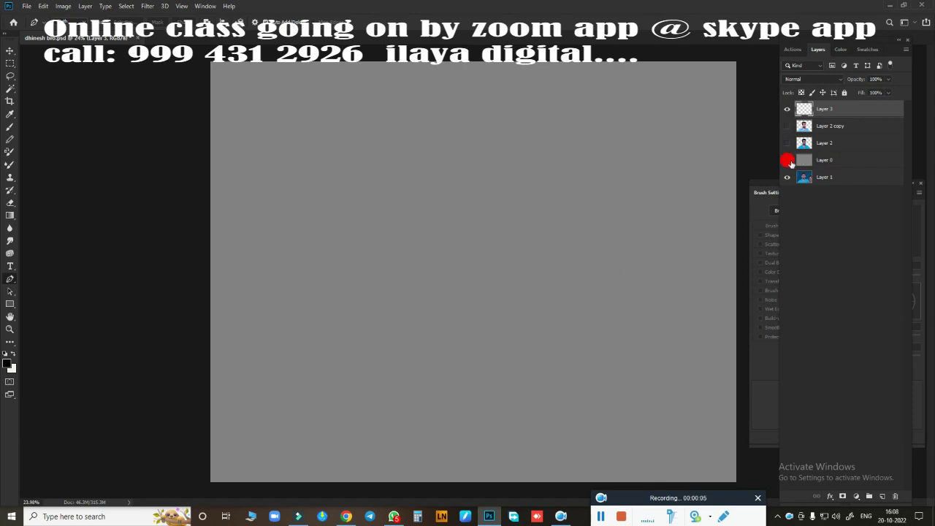
Turn on visibility for Layer 0, Layer 2 and Layer 2 copy to reveal the portrait
drag(787, 160, 788, 126)
Smudge the nose's left edge, left side and top into smooth painted skin
scroll(476, 271, up, 5)
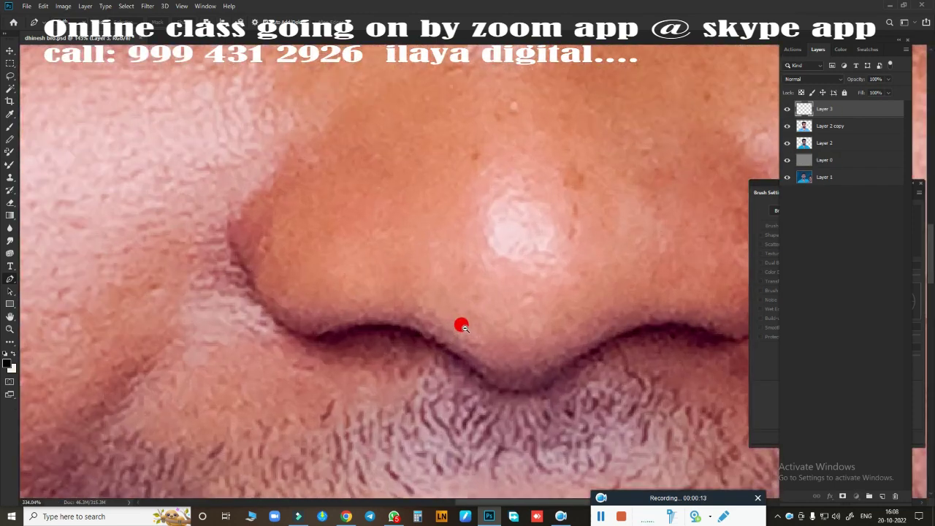
scroll(462, 326, down, 5)
scroll(441, 344, up, 3)
key(b)
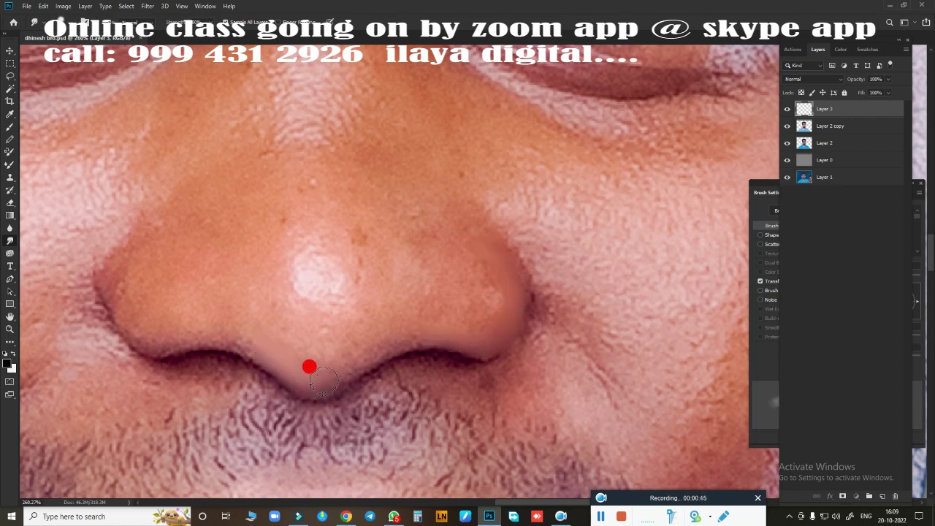
scroll(537, 224, down, 2)
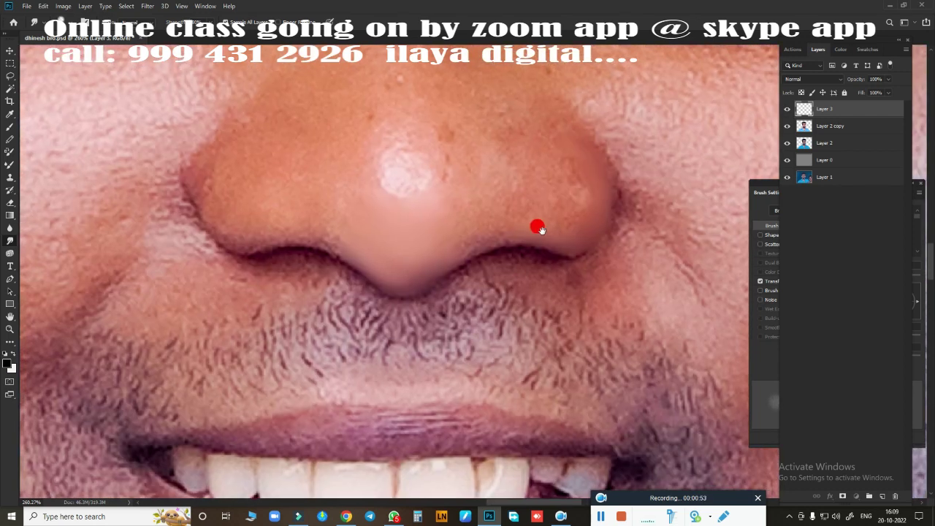
scroll(545, 318, up, 5)
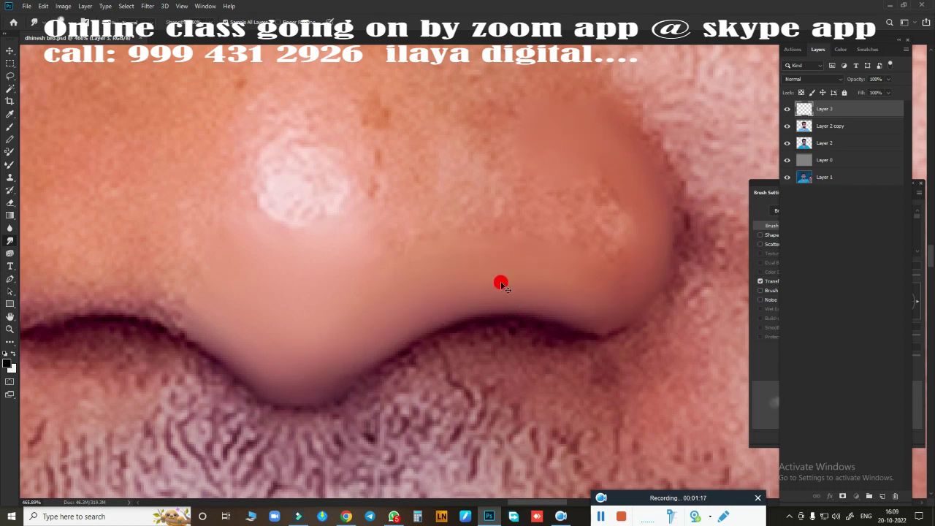
scroll(501, 283, down, 3)
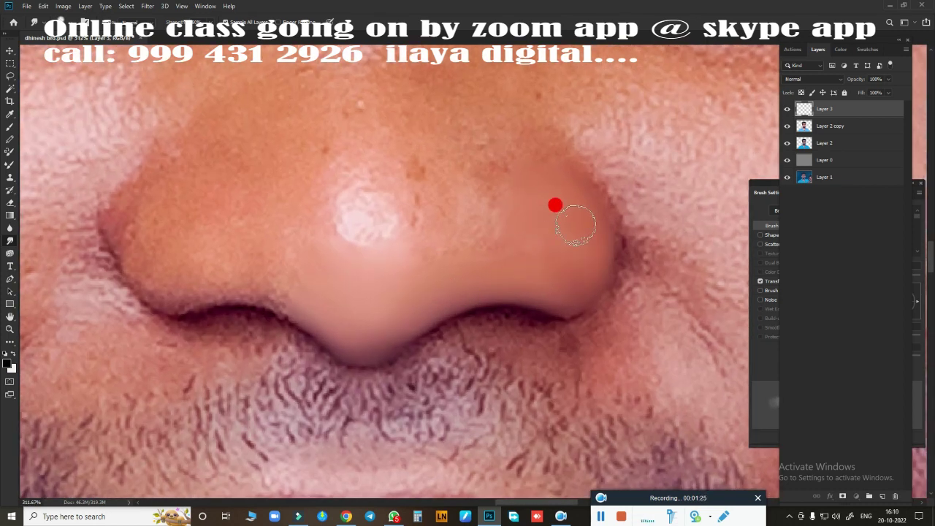
drag(275, 286, 415, 301)
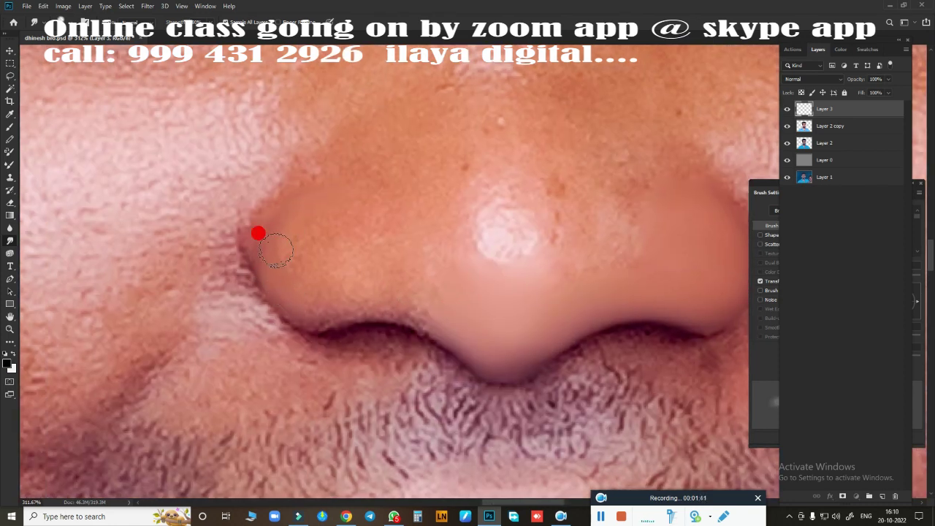
mouse_move(275, 250)
mouse_down()
mouse_move(319, 221)
mouse_move(286, 246)
mouse_move(298, 310)
mouse_move(412, 319)
mouse_move(465, 351)
mouse_up()
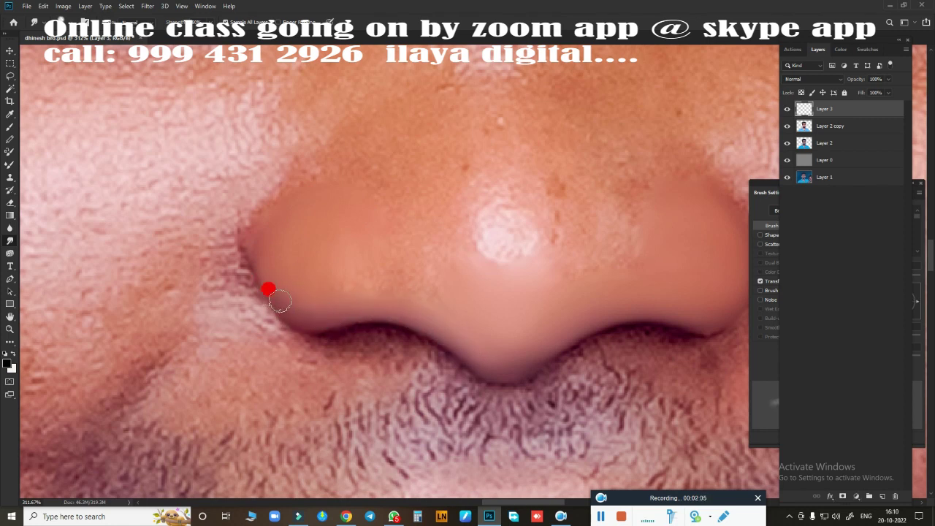
mouse_move(266, 277)
mouse_down()
mouse_move(365, 215)
mouse_move(319, 301)
mouse_move(486, 341)
mouse_move(574, 313)
mouse_move(341, 293)
mouse_move(516, 320)
mouse_up()
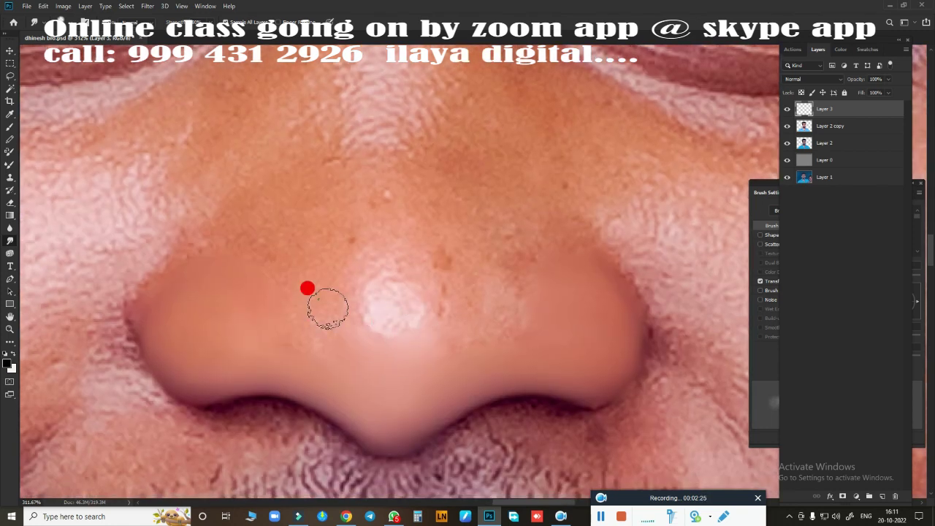
mouse_move(328, 309)
mouse_down()
mouse_move(321, 217)
mouse_move(327, 292)
mouse_move(304, 307)
mouse_move(453, 261)
mouse_move(359, 328)
mouse_move(473, 323)
mouse_move(578, 291)
mouse_move(539, 305)
mouse_move(388, 302)
mouse_move(397, 304)
mouse_move(411, 241)
mouse_move(395, 303)
mouse_move(386, 292)
mouse_move(402, 194)
mouse_up()
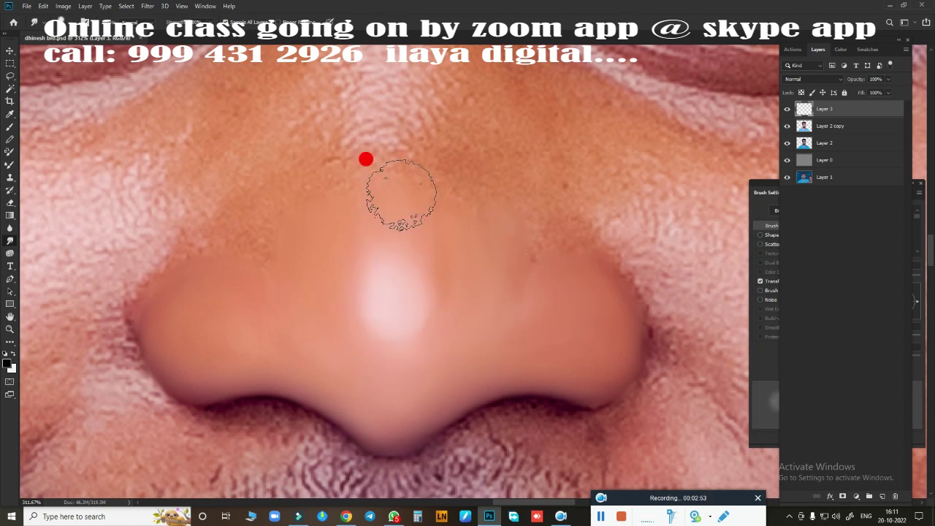
scroll(448, 411, down, 3)
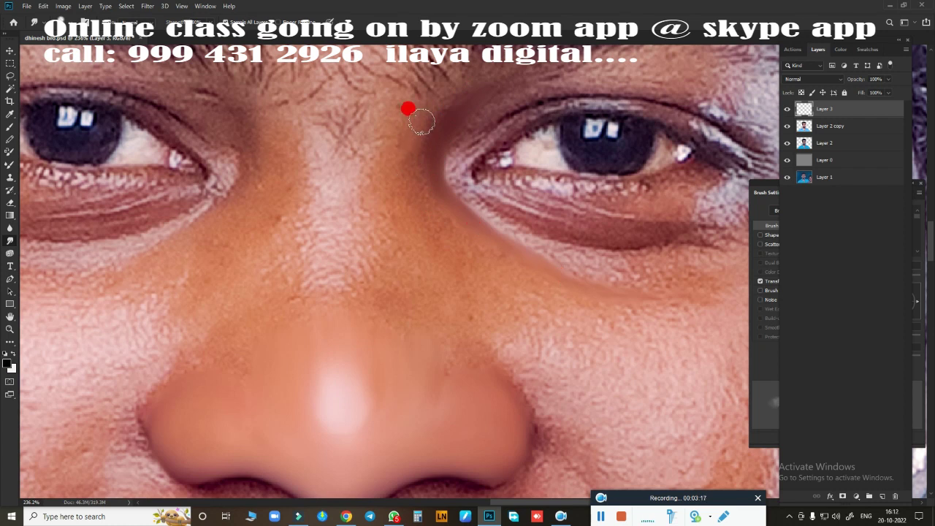
Smudge the textured skin along both sides of the nose bridge smooth
mouse_move(501, 259)
mouse_down()
mouse_move(483, 280)
mouse_move(533, 284)
mouse_move(577, 313)
mouse_move(411, 239)
mouse_move(383, 139)
mouse_move(383, 289)
mouse_move(384, 170)
mouse_move(411, 329)
mouse_move(401, 428)
mouse_move(251, 118)
mouse_up()
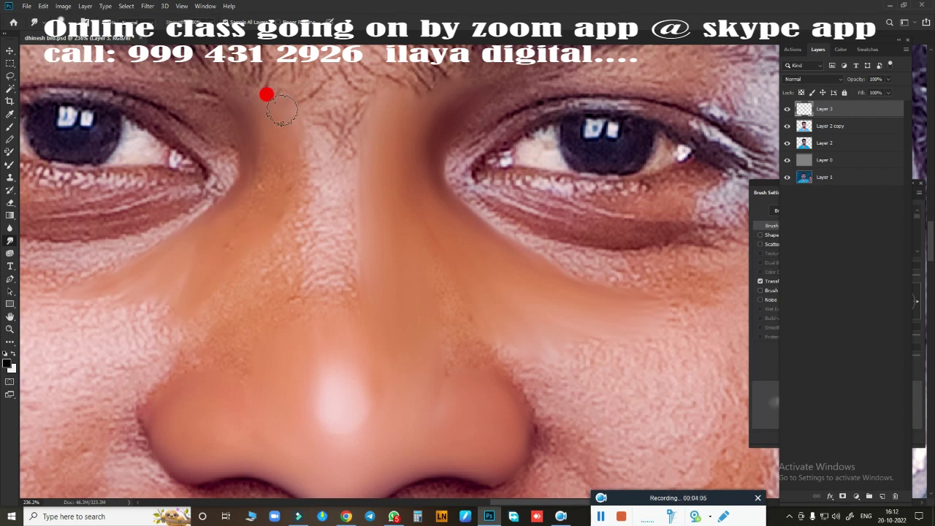
mouse_move(250, 231)
mouse_down()
mouse_move(238, 307)
mouse_move(288, 215)
mouse_move(299, 310)
mouse_move(297, 276)
mouse_move(334, 131)
mouse_move(341, 160)
mouse_move(328, 152)
mouse_move(347, 234)
mouse_move(313, 267)
mouse_move(358, 317)
mouse_move(341, 411)
mouse_move(316, 130)
mouse_up()
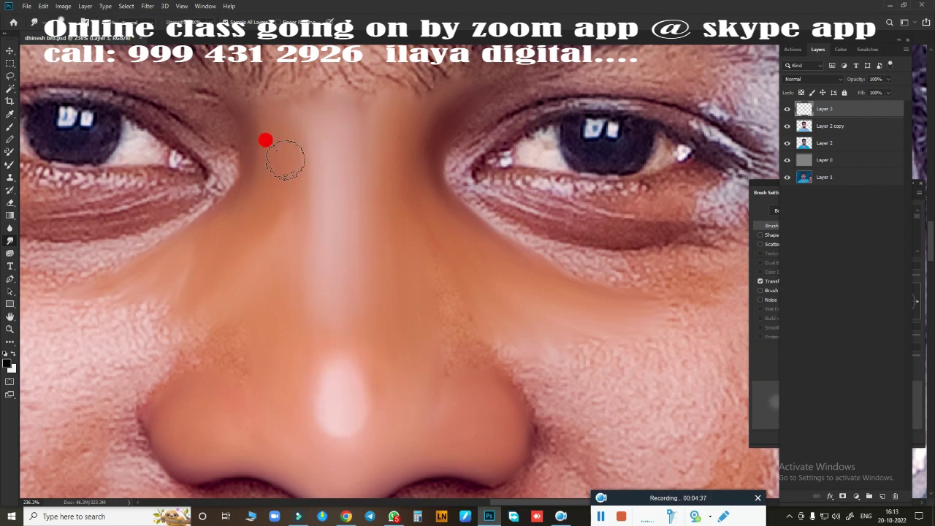
scroll(266, 140, down, 10)
scroll(522, 309, up, 10)
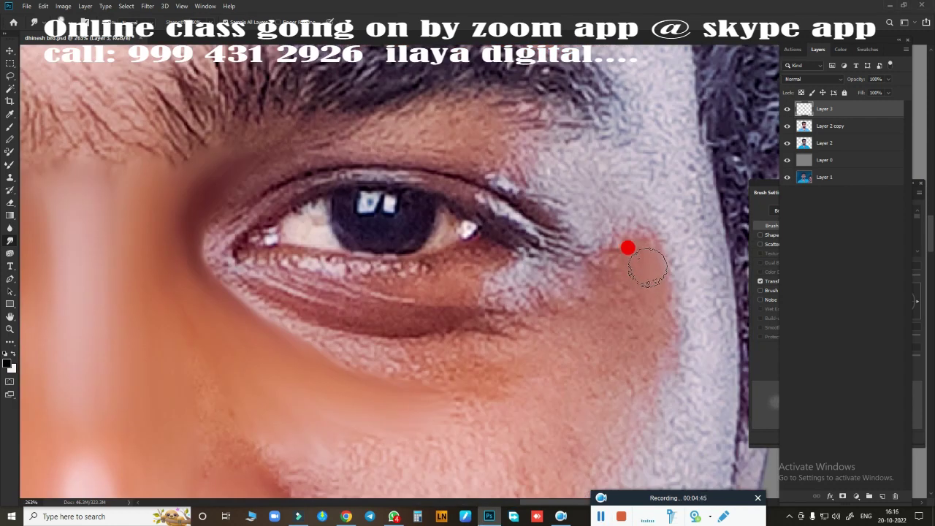
Smooth the skin under the outer eye corner, the brow area and the upper eyelid crease
drag(647, 268, 616, 274)
drag(651, 247, 660, 324)
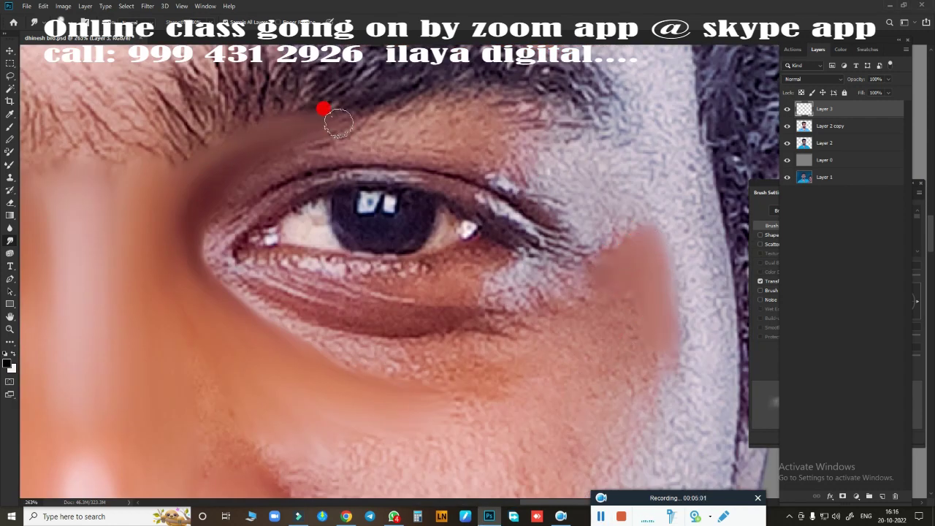
mouse_move(323, 109)
mouse_down()
mouse_move(442, 87)
mouse_move(575, 111)
mouse_move(643, 198)
mouse_move(541, 149)
mouse_move(562, 129)
mouse_move(537, 176)
mouse_move(568, 196)
mouse_move(590, 190)
mouse_move(603, 161)
mouse_move(604, 242)
mouse_move(595, 212)
mouse_move(467, 166)
mouse_up()
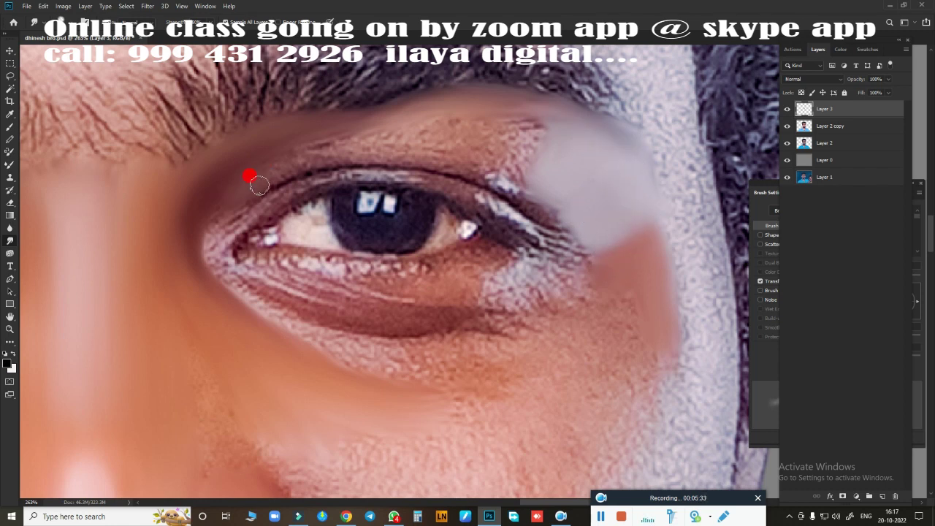
mouse_move(299, 172)
mouse_down()
mouse_move(453, 153)
mouse_move(493, 170)
mouse_up()
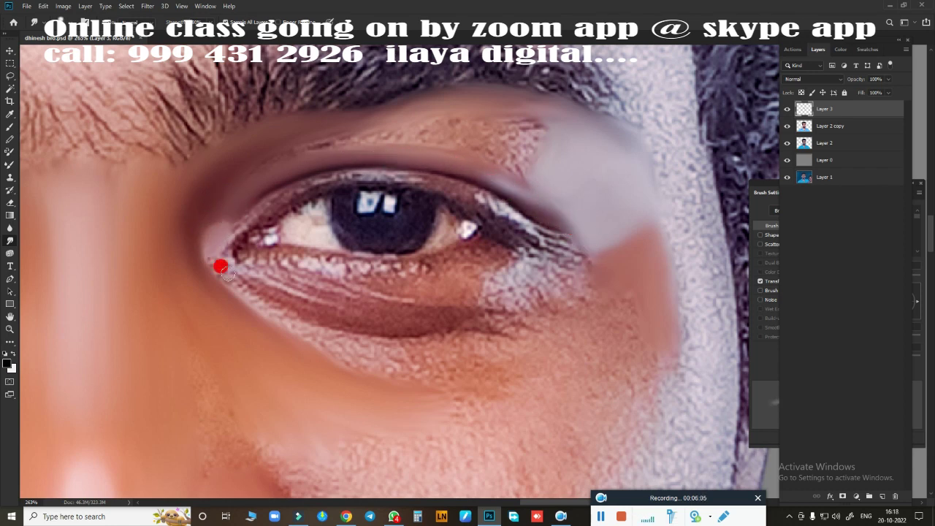
Smooth the skin from brow toward the inner eye corner and under the lower lid
mouse_move(332, 136)
mouse_down()
mouse_move(407, 144)
mouse_move(528, 129)
mouse_move(537, 170)
mouse_move(495, 130)
mouse_move(403, 125)
mouse_move(491, 140)
mouse_move(342, 134)
mouse_up()
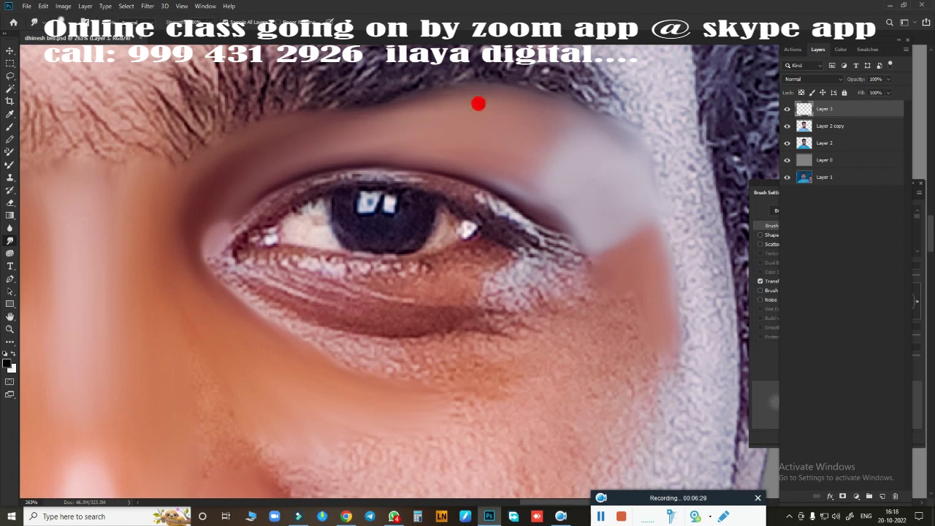
mouse_move(478, 104)
mouse_down()
mouse_move(541, 165)
mouse_move(252, 192)
mouse_up()
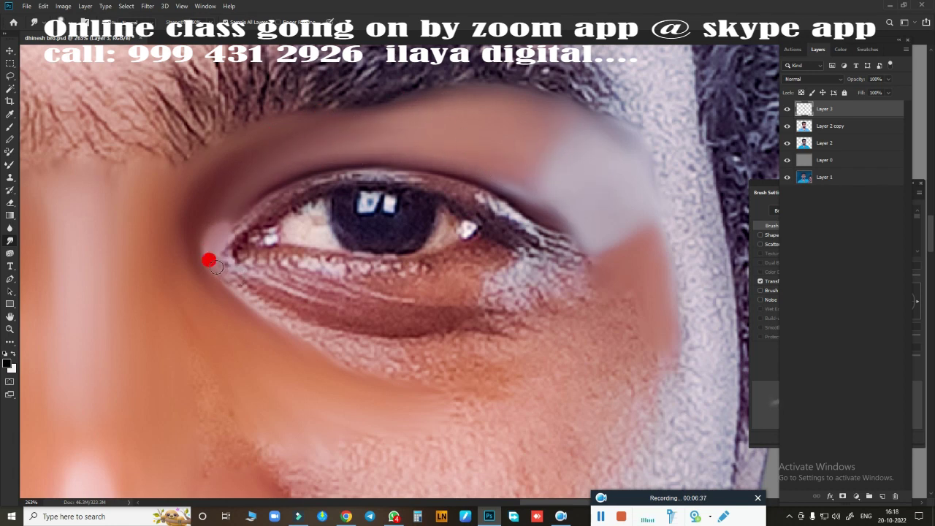
drag(247, 294, 360, 339)
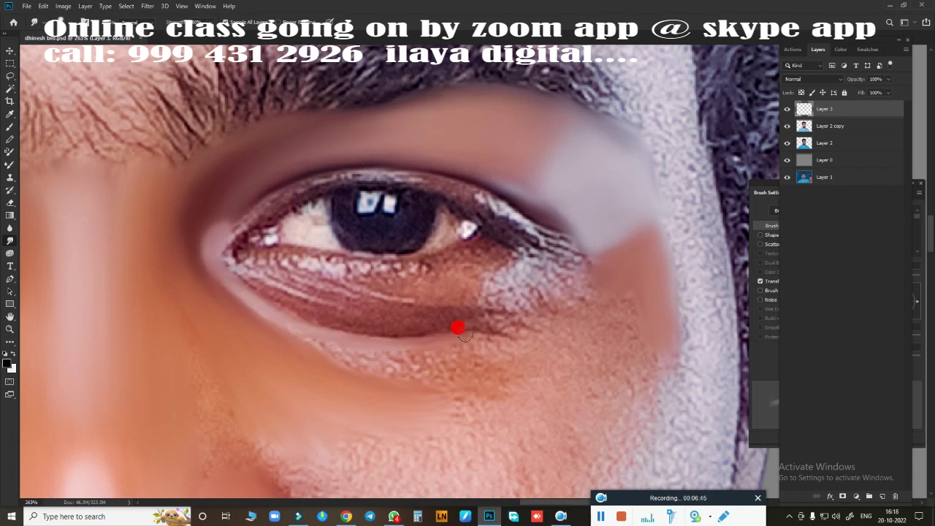
mouse_move(447, 351)
mouse_down()
mouse_move(528, 367)
mouse_move(365, 350)
mouse_move(341, 338)
mouse_up()
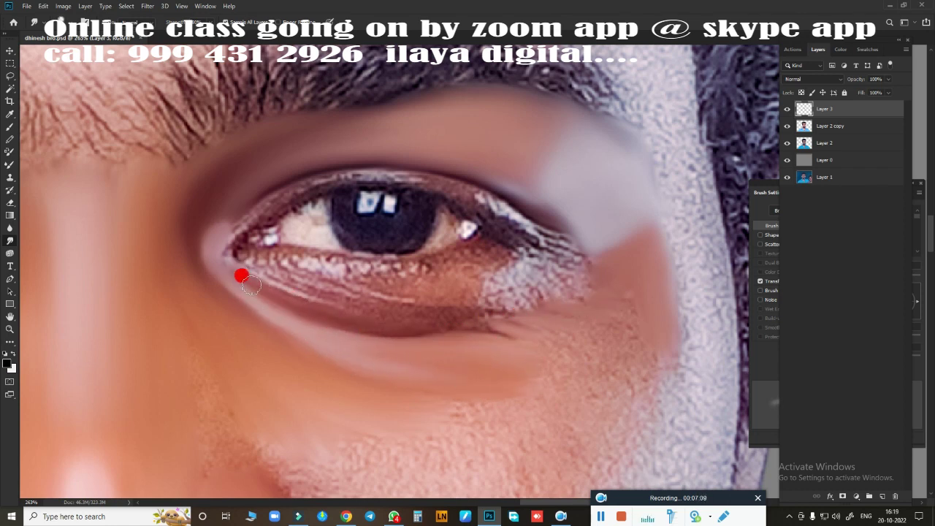
drag(462, 293, 578, 291)
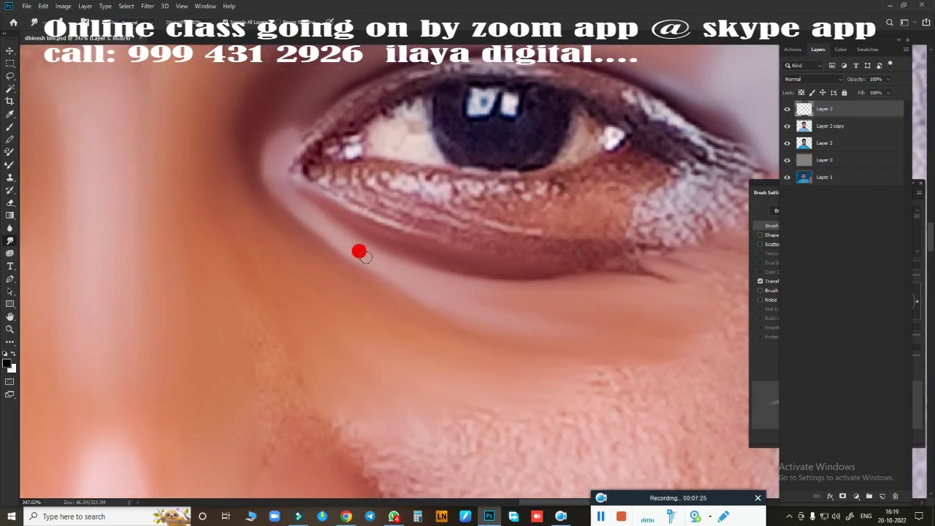
Smudge and lighten the under-eye skin along the lower eyelid and lashes
drag(307, 177, 388, 226)
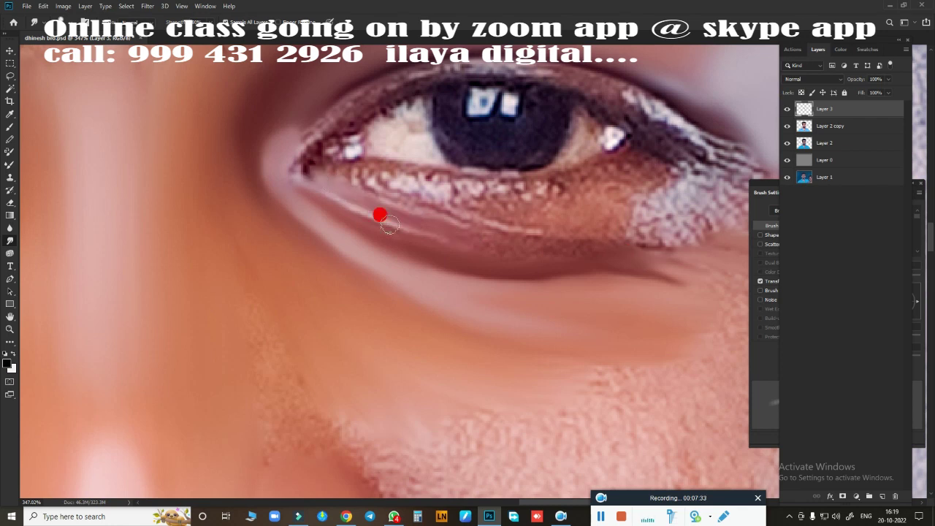
mouse_move(358, 186)
mouse_down()
mouse_move(398, 204)
mouse_move(714, 240)
mouse_up()
mouse_move(687, 271)
mouse_down()
mouse_move(472, 232)
mouse_move(461, 244)
mouse_move(481, 207)
mouse_up()
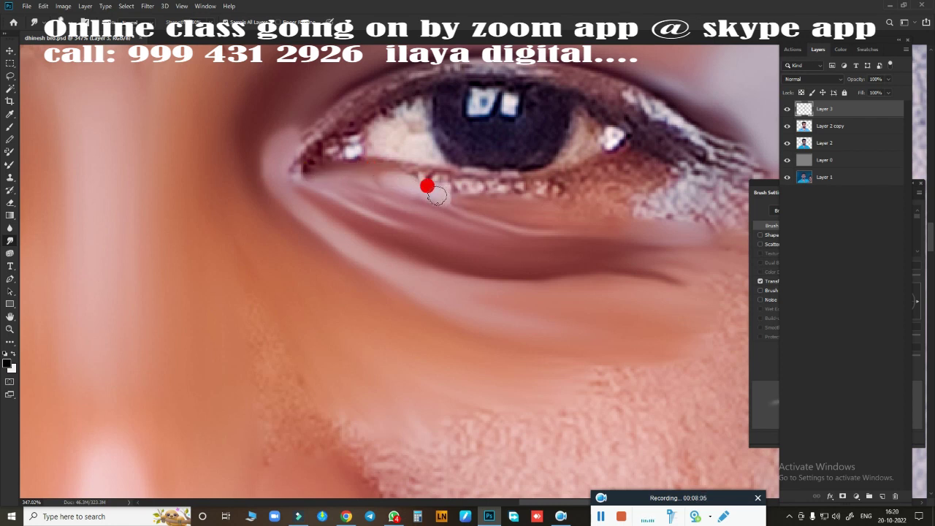
mouse_move(542, 218)
mouse_down()
mouse_move(620, 206)
mouse_move(723, 207)
mouse_up()
mouse_move(643, 210)
mouse_down()
mouse_move(626, 211)
mouse_move(631, 184)
mouse_move(385, 163)
mouse_up()
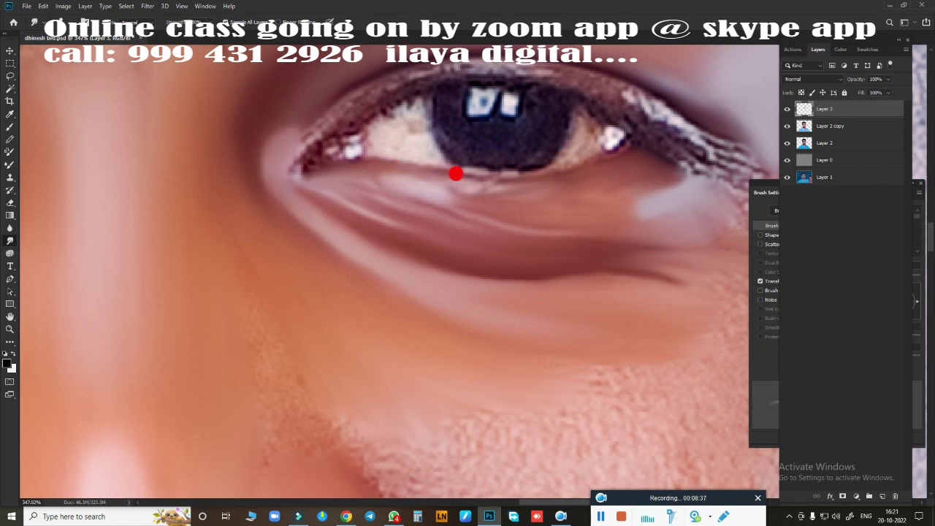
mouse_move(589, 157)
mouse_down()
mouse_move(505, 190)
mouse_move(438, 178)
mouse_move(425, 196)
mouse_up()
drag(631, 175, 428, 195)
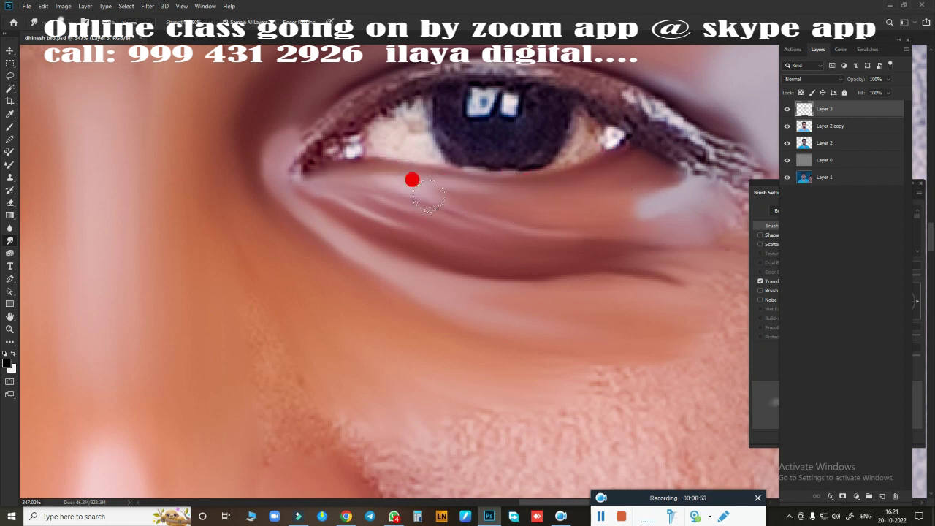
Darken the upper and lower lash lines and soften the dark mark at the lower-lid corner
drag(627, 241, 597, 278)
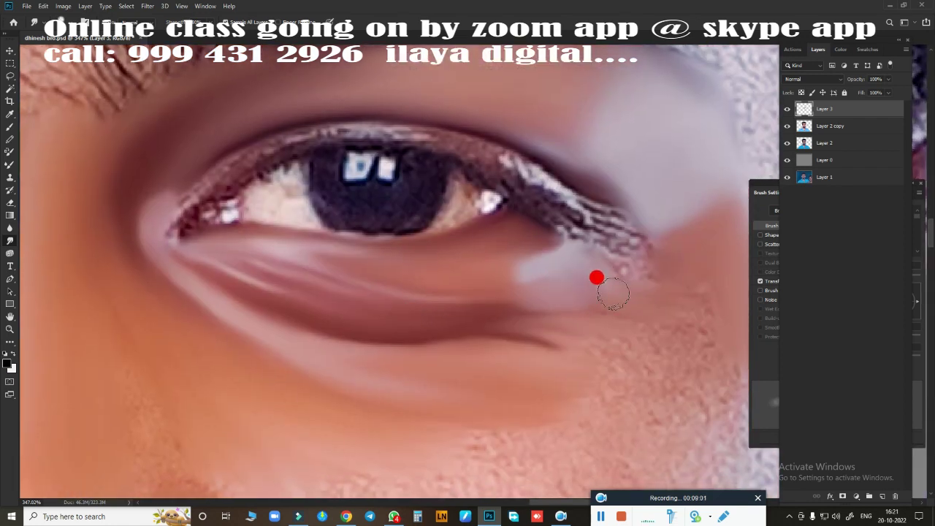
drag(422, 225, 451, 265)
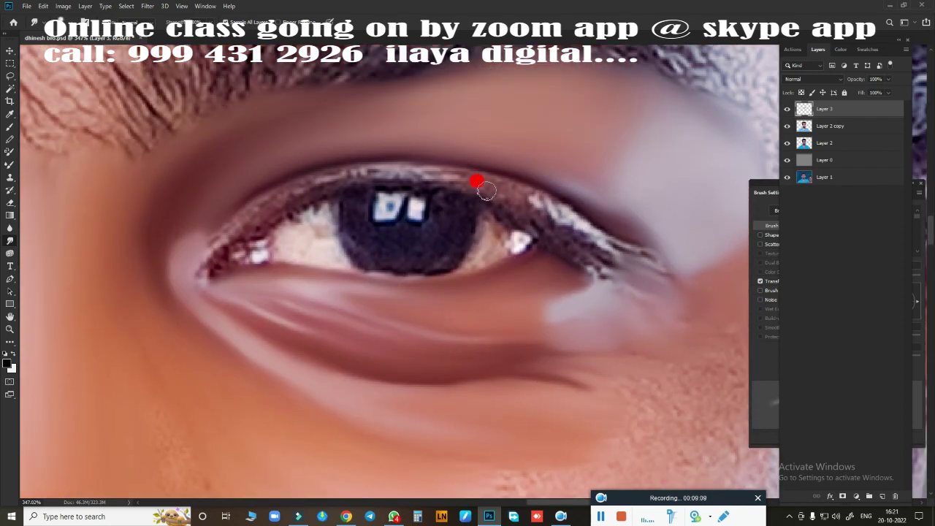
drag(532, 188, 633, 236)
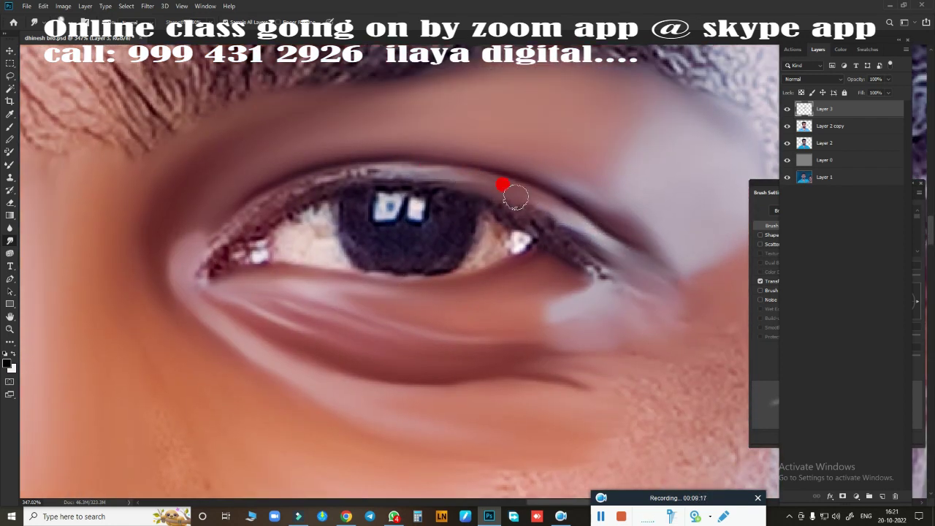
mouse_move(532, 195)
mouse_down()
mouse_move(198, 236)
mouse_move(394, 157)
mouse_move(657, 273)
mouse_up()
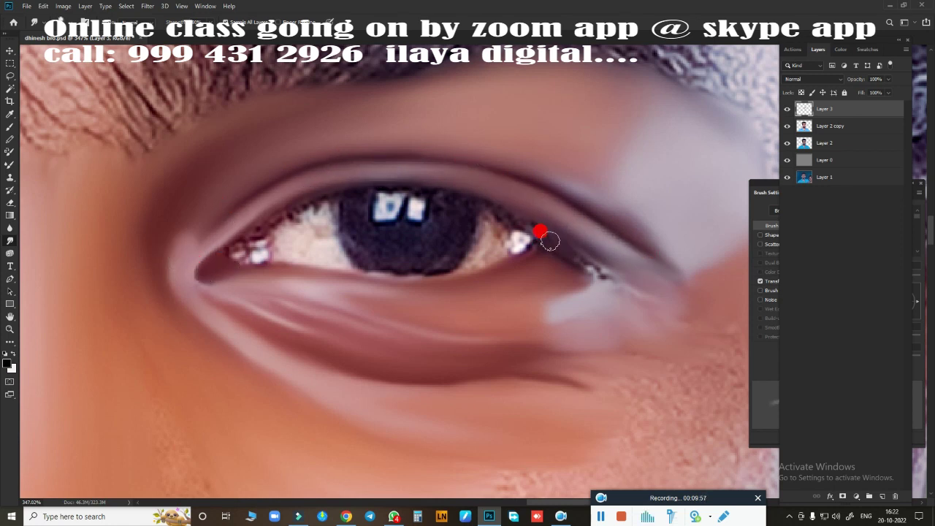
mouse_move(584, 261)
mouse_down()
mouse_move(636, 297)
mouse_move(583, 280)
mouse_up()
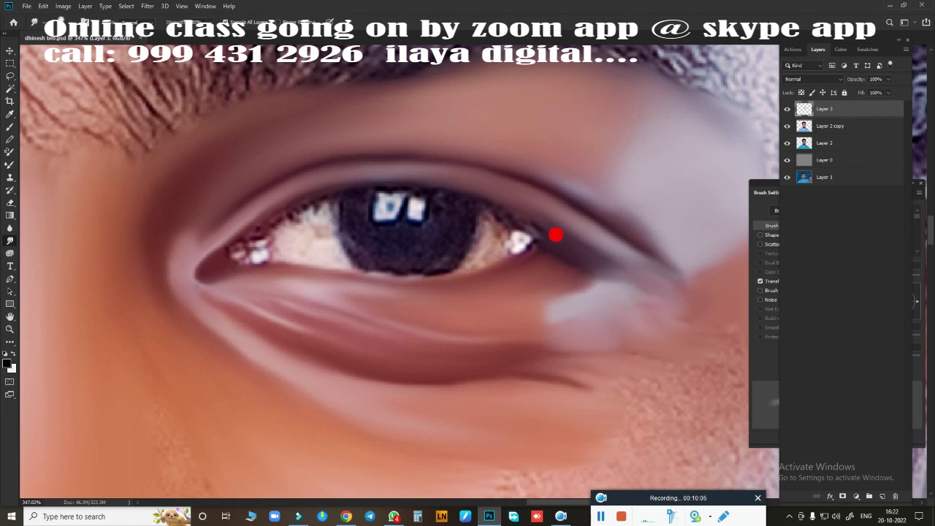
Draw an elliptical selection around the iris and nudge it into place
click(36, 72)
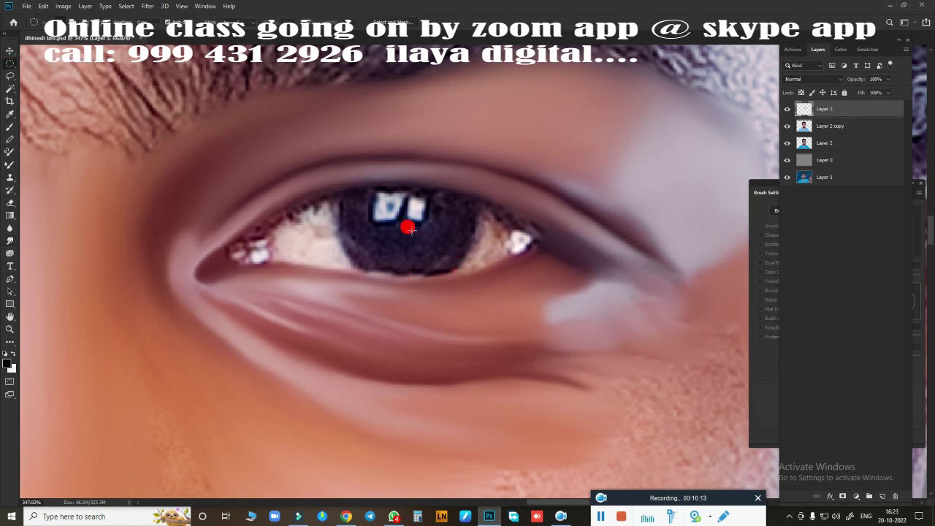
drag(401, 229, 473, 327)
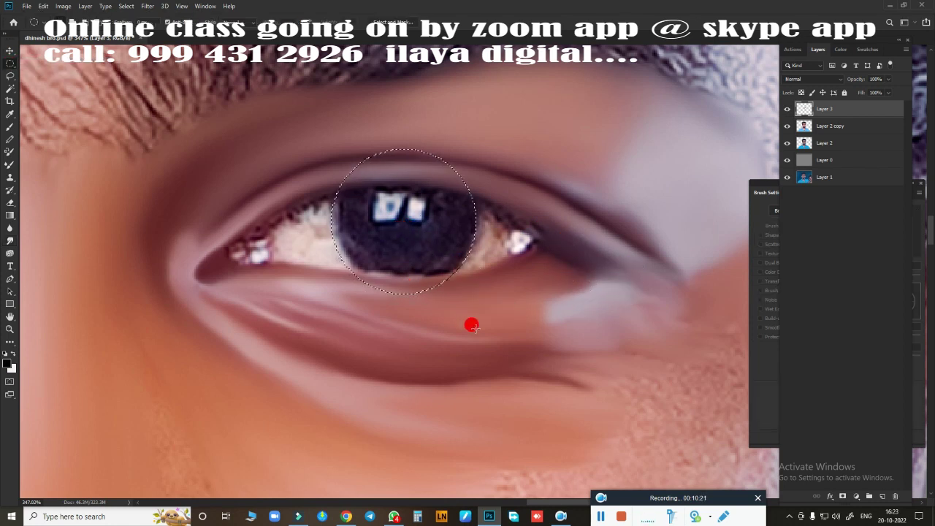
key(Up)
key(Up)
key(Up)
key(Right)
key(Right)
key(Right)
scroll(424, 215, up, 2)
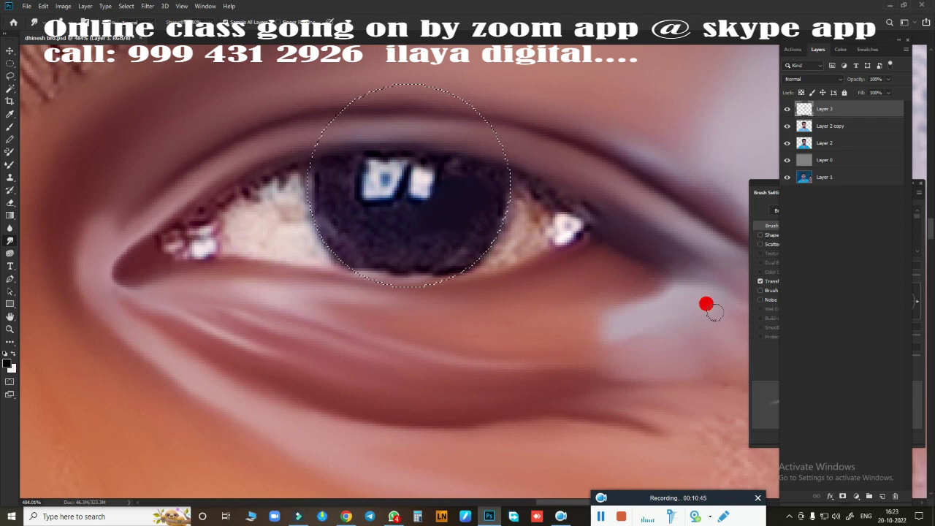
Paint the iris solid black over its catchlights and darken the upper lash line with a 15 px brush
drag(458, 219, 451, 240)
click(760, 280)
key(bracketright)
key(bracketright)
mouse_move(432, 188)
mouse_down()
mouse_move(483, 180)
mouse_move(399, 163)
mouse_move(319, 169)
mouse_move(361, 173)
mouse_move(387, 229)
mouse_move(368, 200)
mouse_move(474, 271)
mouse_up()
key(bracketright)
key(bracketleft)
key(bracketleft)
drag(403, 151, 370, 145)
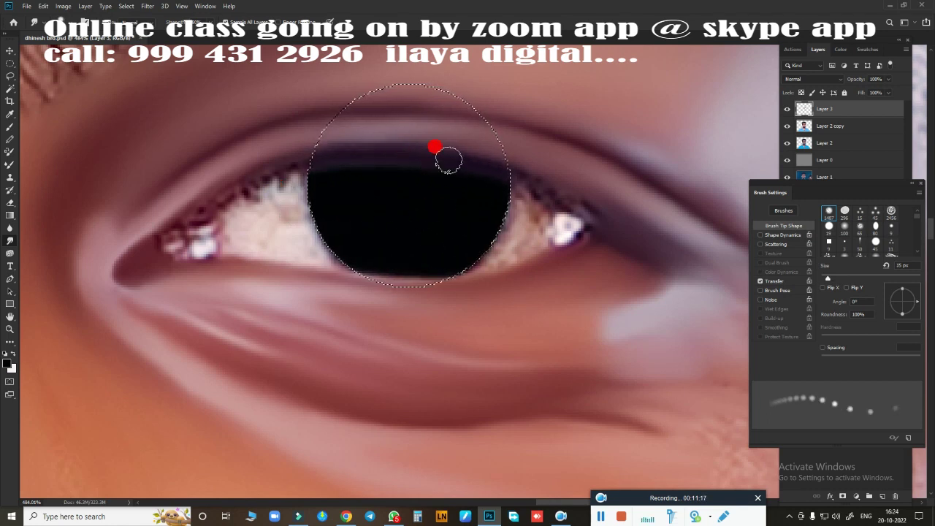
On a new layer, paint light catchlights over the originals and erase their tops
key(ctrl+shift+alt+n)
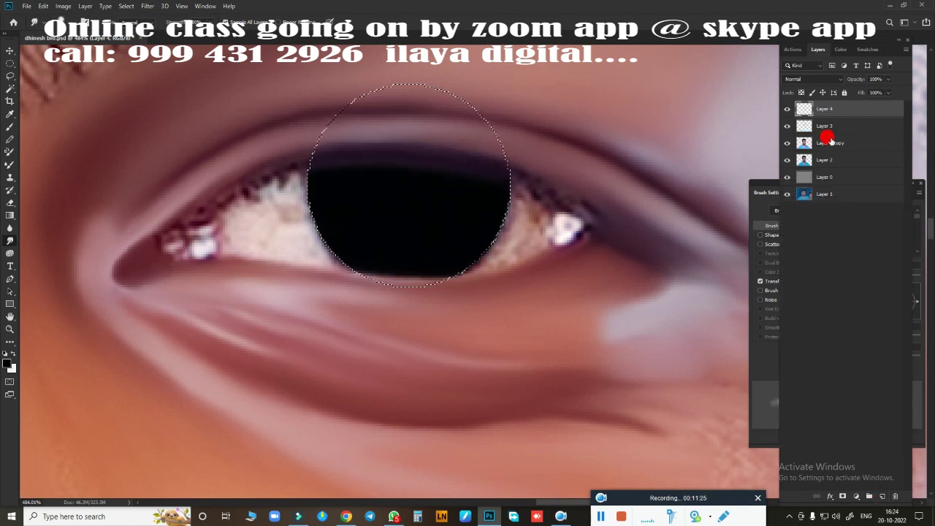
click(787, 125)
mouse_move(427, 182)
mouse_down()
mouse_move(373, 187)
mouse_move(369, 167)
mouse_move(388, 189)
mouse_up()
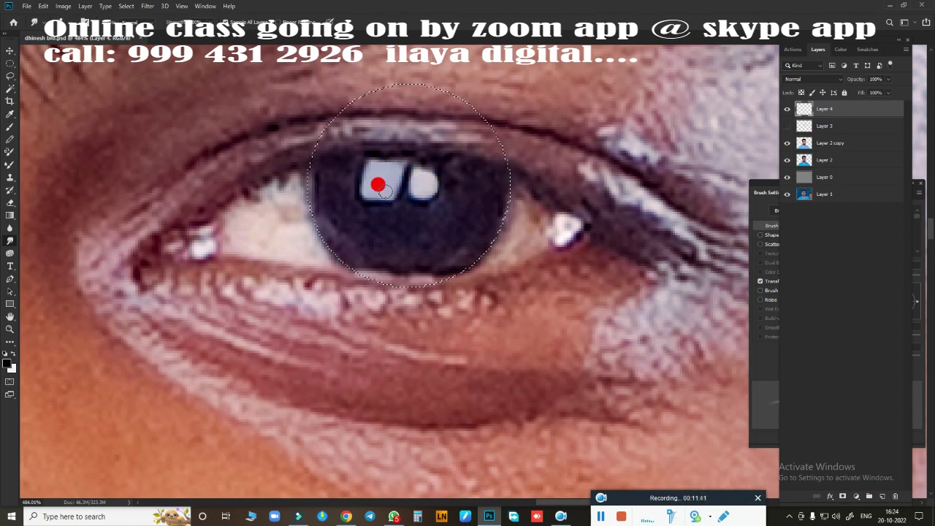
click(787, 125)
key(e)
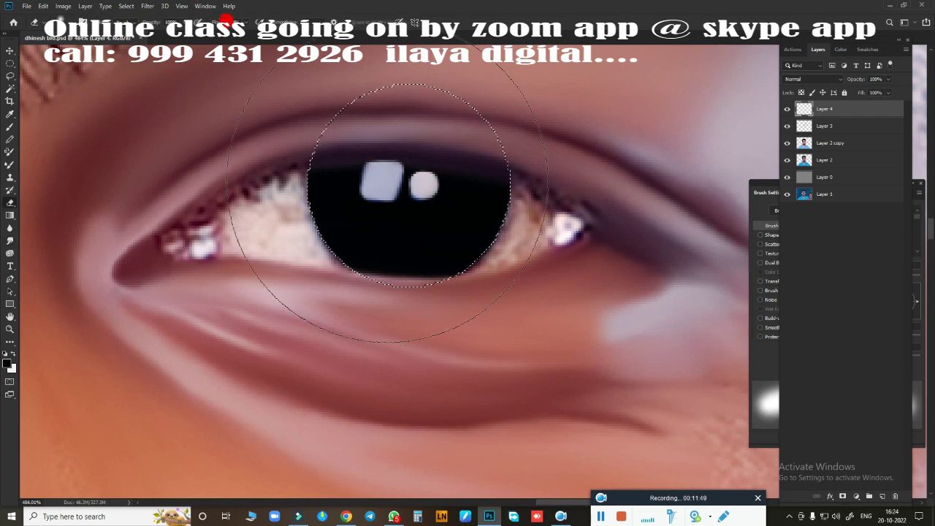
drag(350, 150, 439, 168)
Soften the left catchlight, feather the selection 1.8 px, and smooth the eye white around the pupil
key(r)
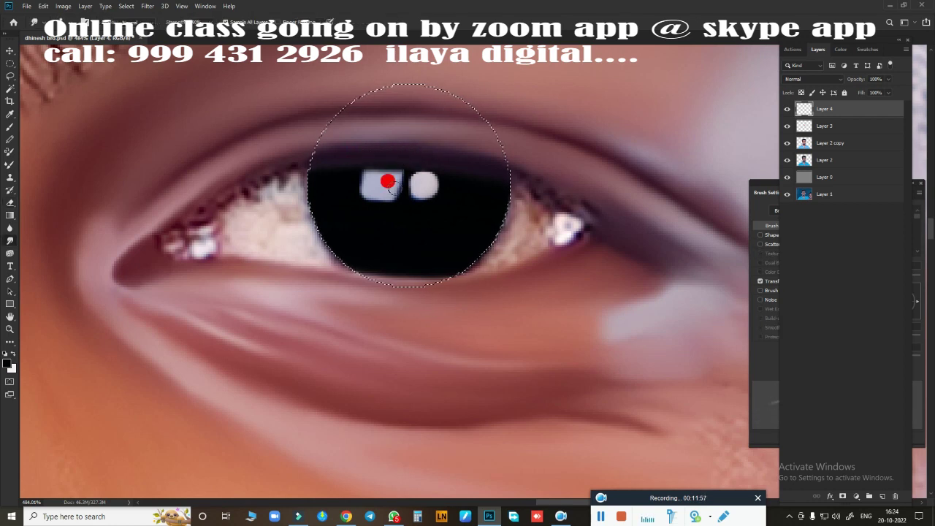
drag(389, 194, 369, 182)
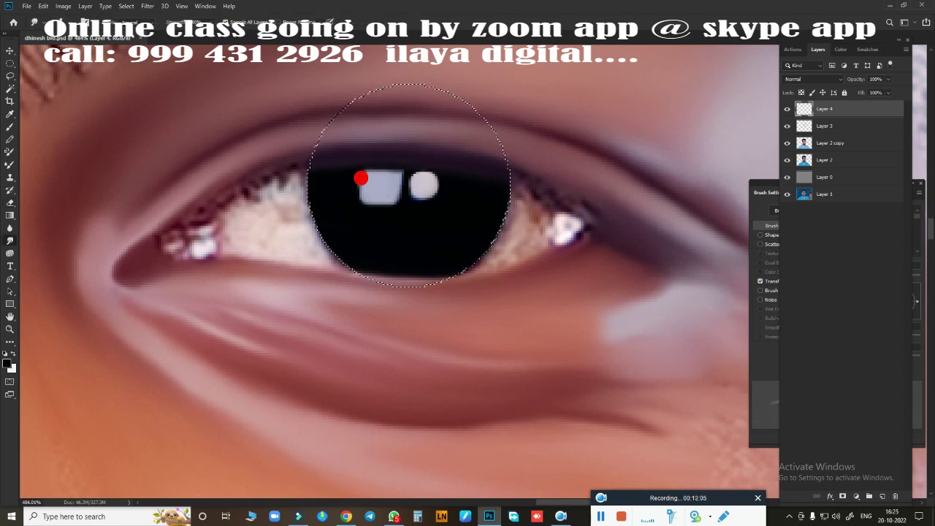
key(shift+F6)
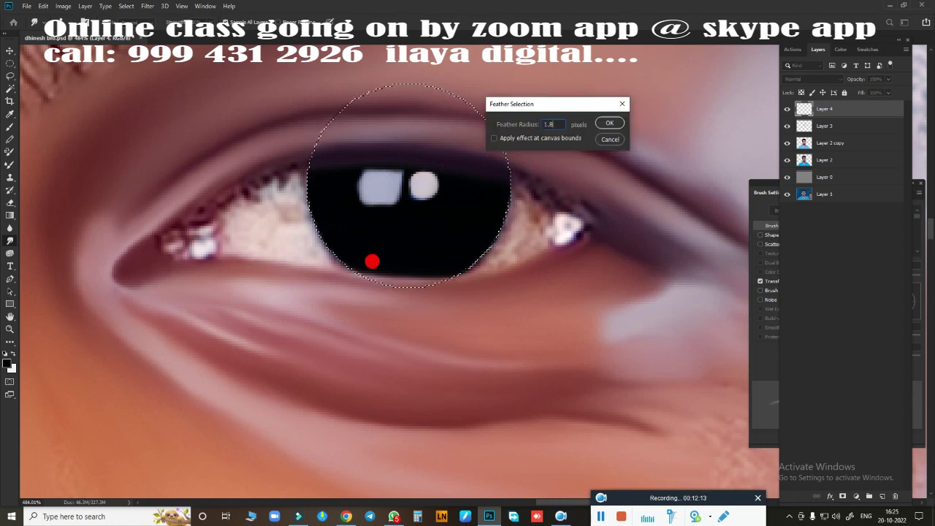
key(Return)
mouse_move(249, 193)
mouse_down()
mouse_move(279, 173)
mouse_move(217, 212)
mouse_move(291, 229)
mouse_up()
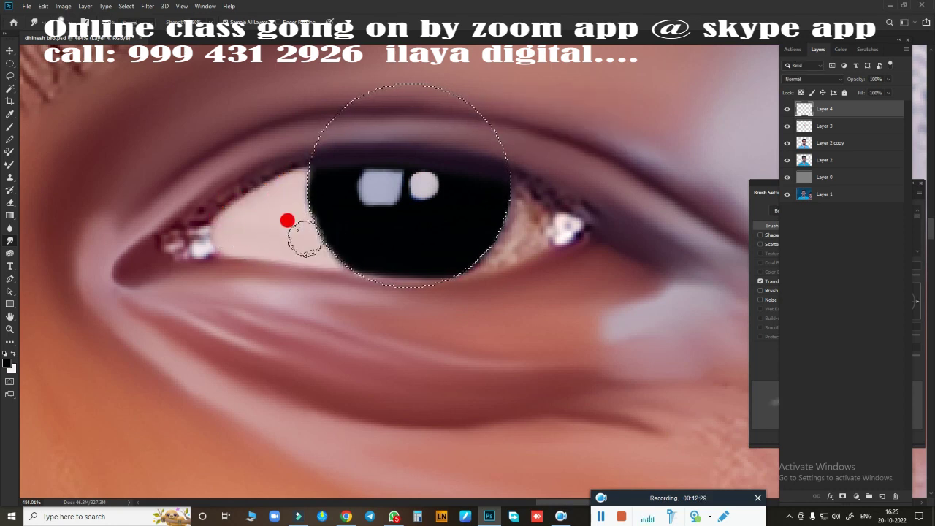
mouse_move(531, 229)
mouse_down()
mouse_move(538, 236)
mouse_move(568, 227)
mouse_move(533, 211)
mouse_move(492, 233)
mouse_move(422, 353)
mouse_move(439, 361)
mouse_move(326, 201)
mouse_move(366, 247)
mouse_move(492, 258)
mouse_up()
mouse_move(514, 378)
mouse_down()
mouse_move(575, 193)
mouse_move(460, 303)
mouse_move(488, 324)
mouse_up()
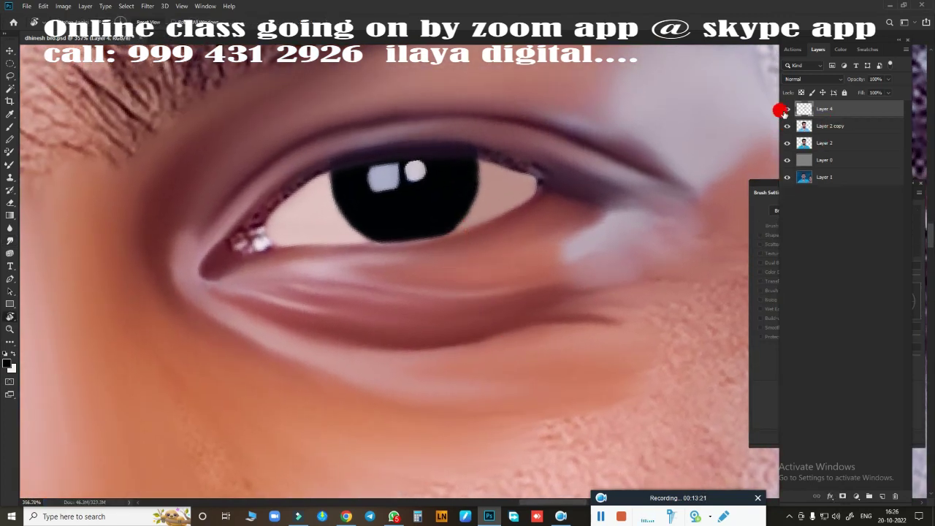
With Layer 4 hidden, trace a Pen outline around the eye opening along both eyelids
click(787, 108)
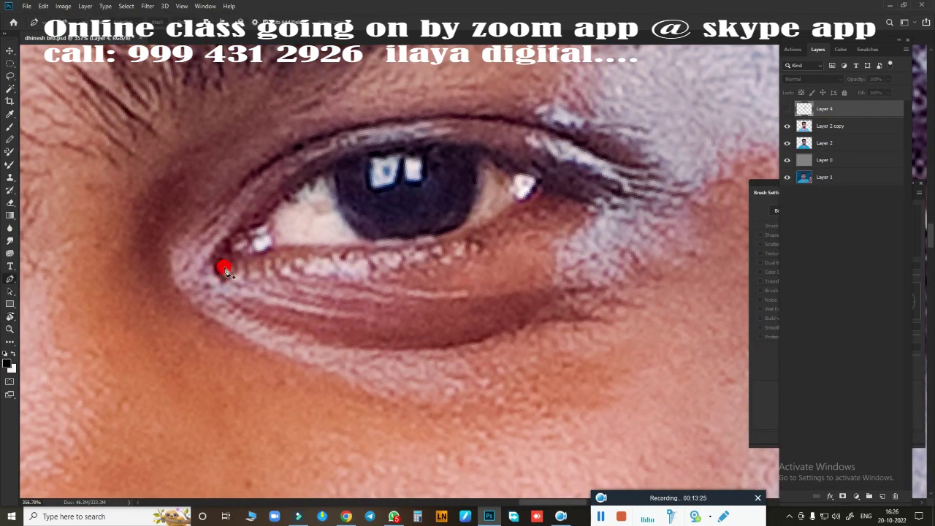
drag(226, 269, 215, 252)
click(469, 144)
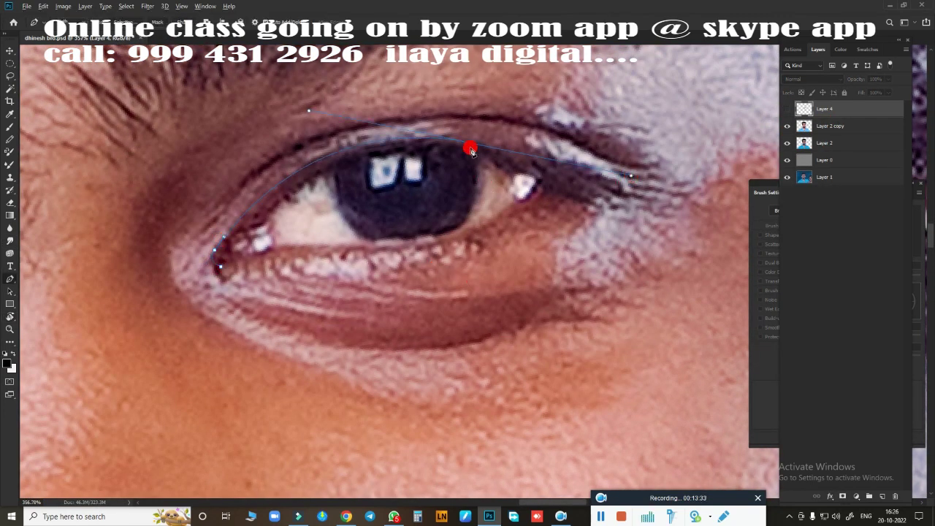
drag(547, 183, 549, 186)
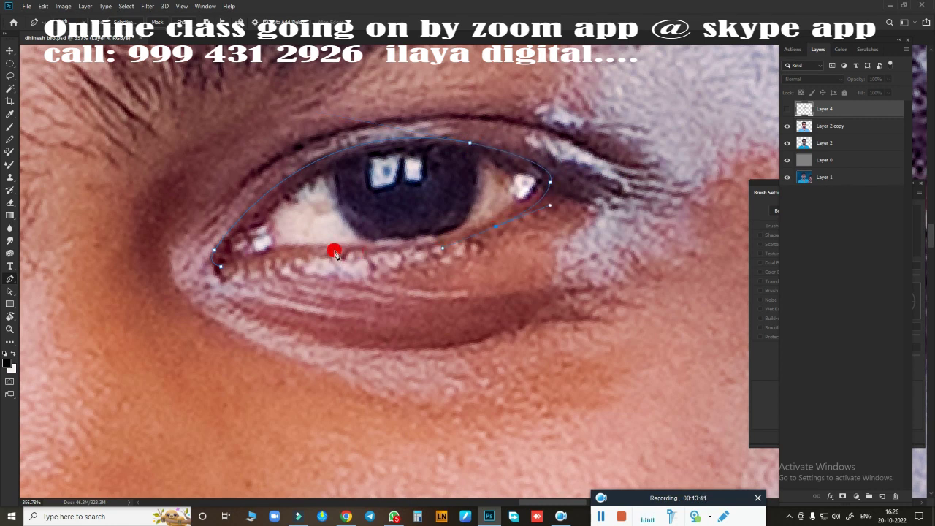
drag(331, 252, 289, 247)
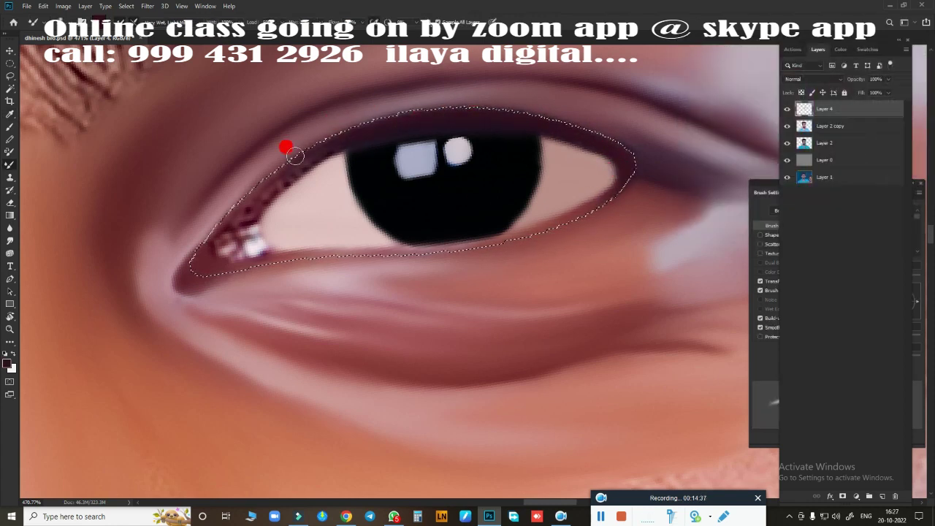
Paint dark maroon along the upper and lower eyelid rims, blend it softly, then deselect
drag(395, 125, 226, 218)
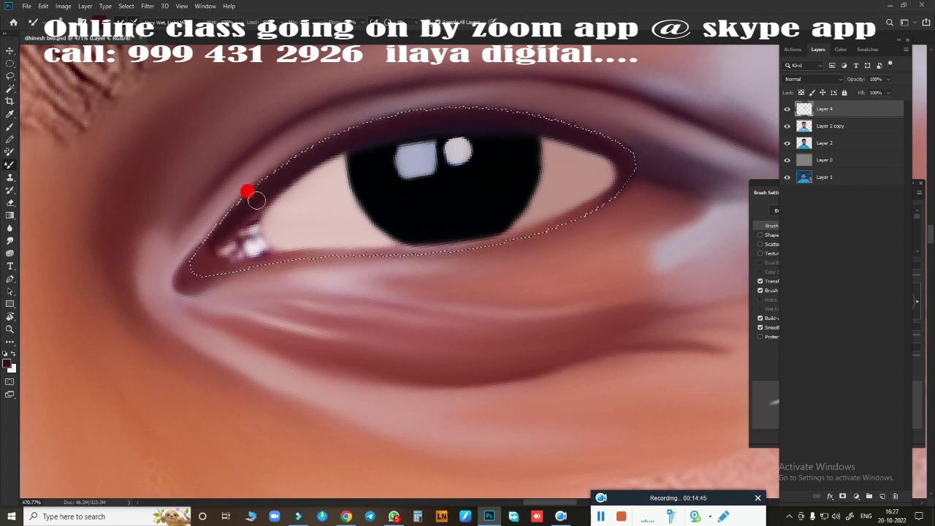
drag(225, 268, 269, 265)
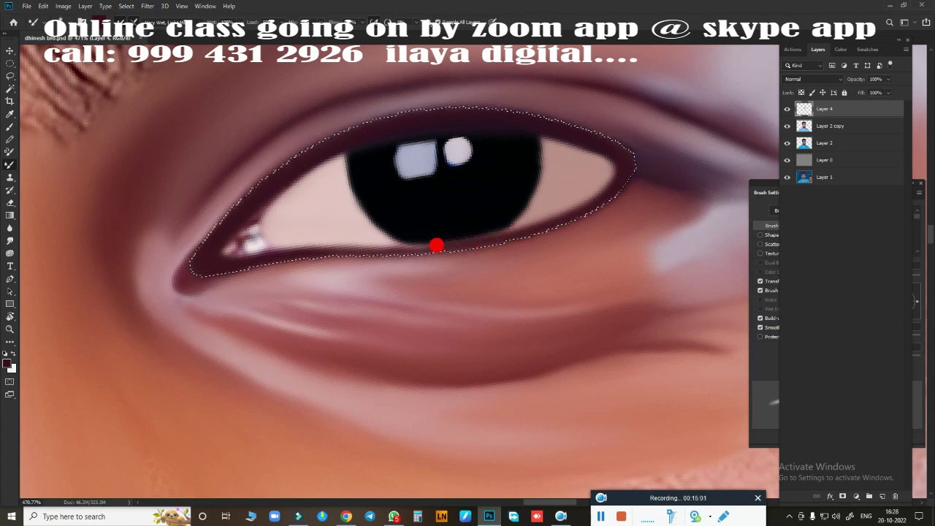
key(r)
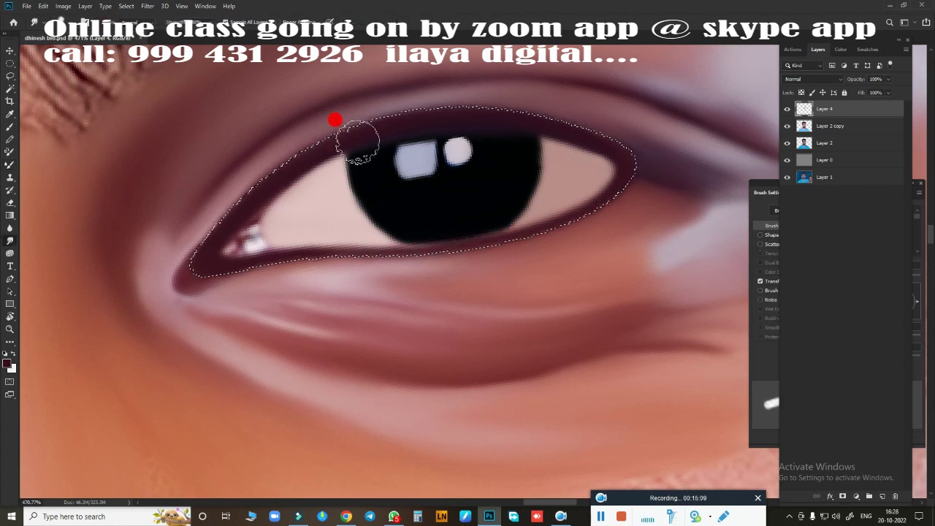
mouse_move(579, 117)
mouse_down()
mouse_move(648, 125)
mouse_move(675, 173)
mouse_move(361, 249)
mouse_move(194, 257)
mouse_move(188, 217)
mouse_move(173, 251)
mouse_move(183, 272)
mouse_up()
key(ctrl+d)
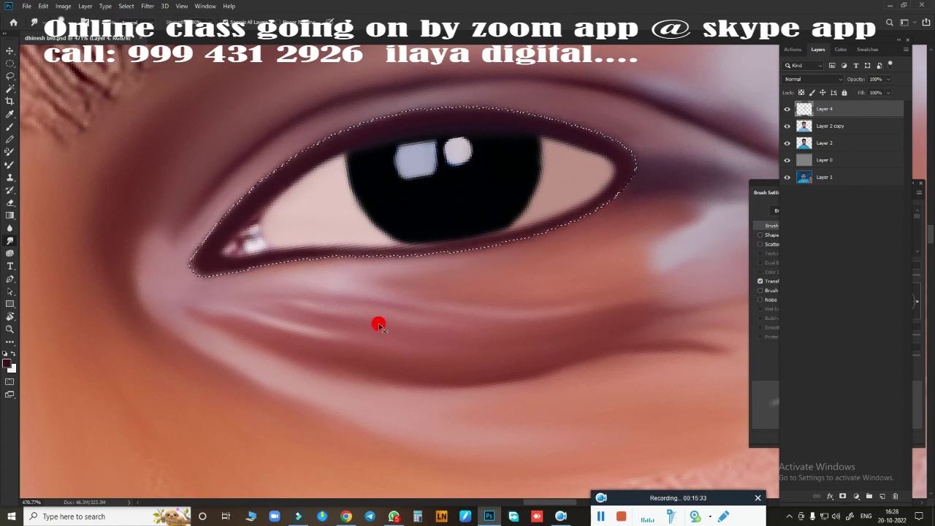
Trace the inner eye opening and turn it into a selection feathered by 1.8 px
click(787, 108)
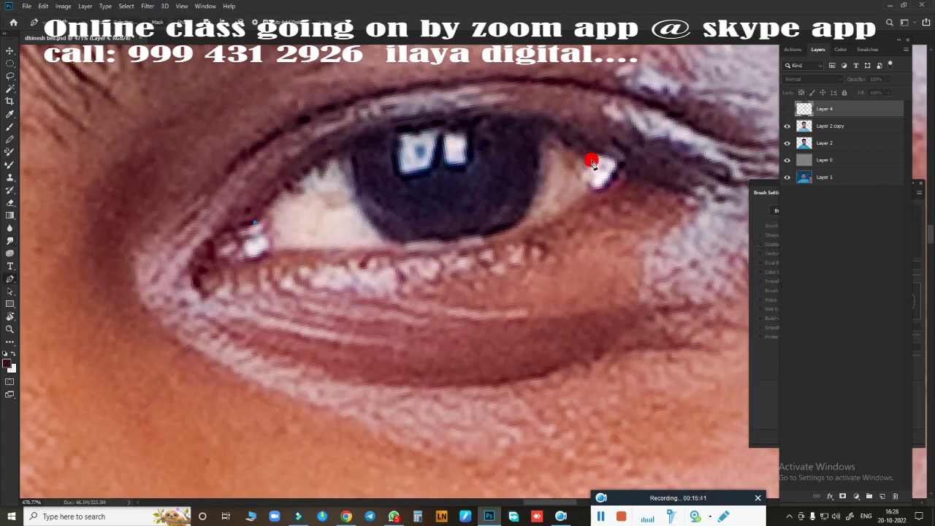
drag(591, 158, 746, 241)
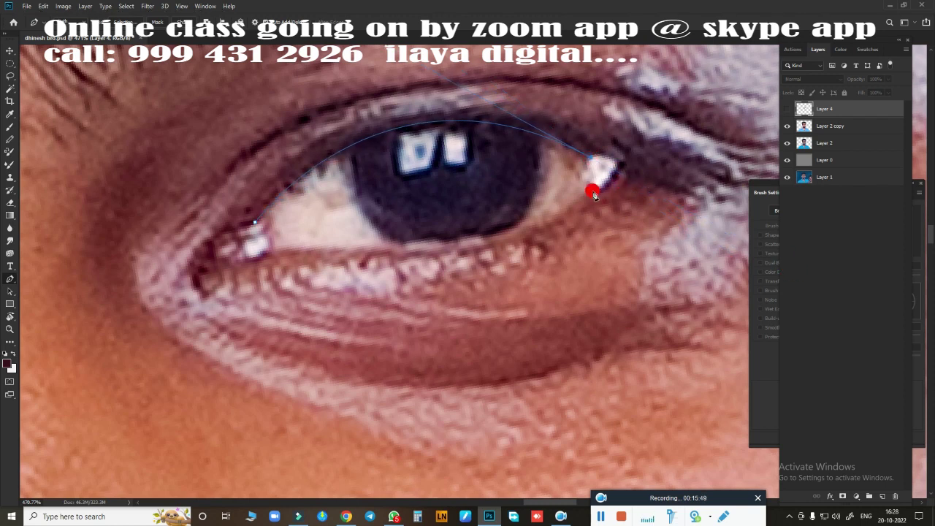
drag(328, 250, 146, 236)
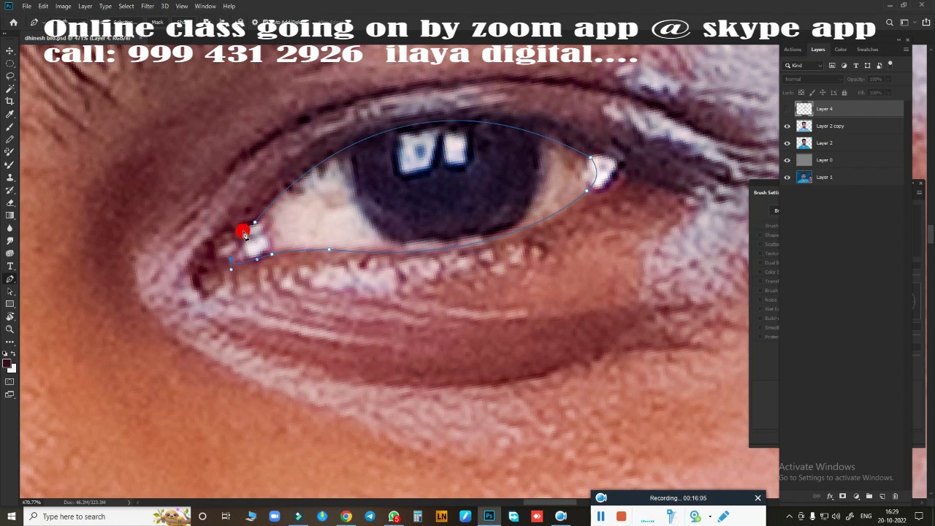
click(787, 108)
key(ctrl+Return)
key(shift+F6)
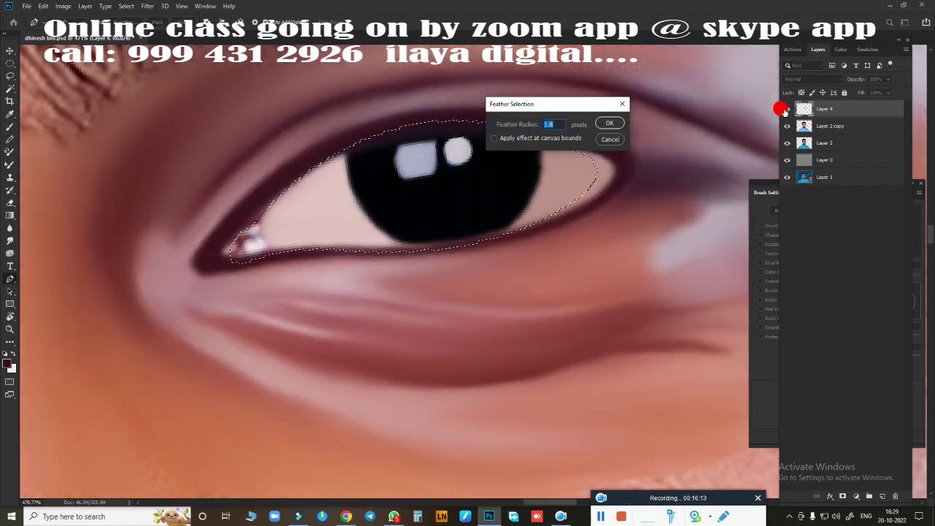
key(Return)
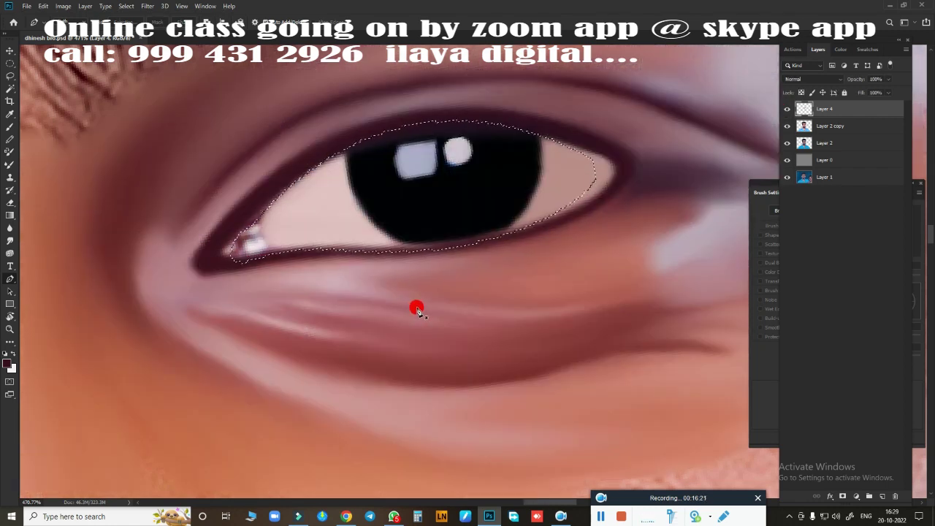
Fill the iris black up to the selection edge and round off the square catchlight
key(b)
scroll(398, 285, up, 1)
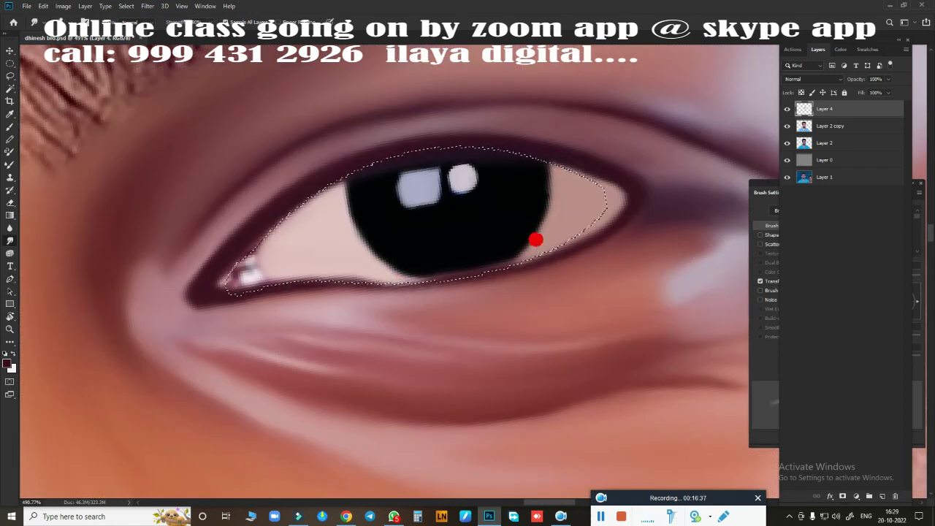
mouse_move(354, 170)
mouse_down()
mouse_move(372, 156)
mouse_move(504, 160)
mouse_up()
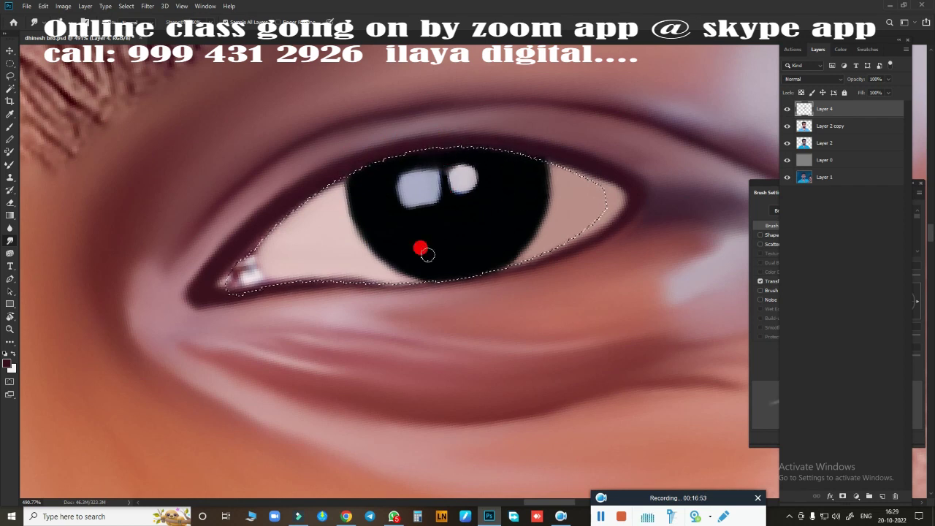
drag(409, 151, 402, 183)
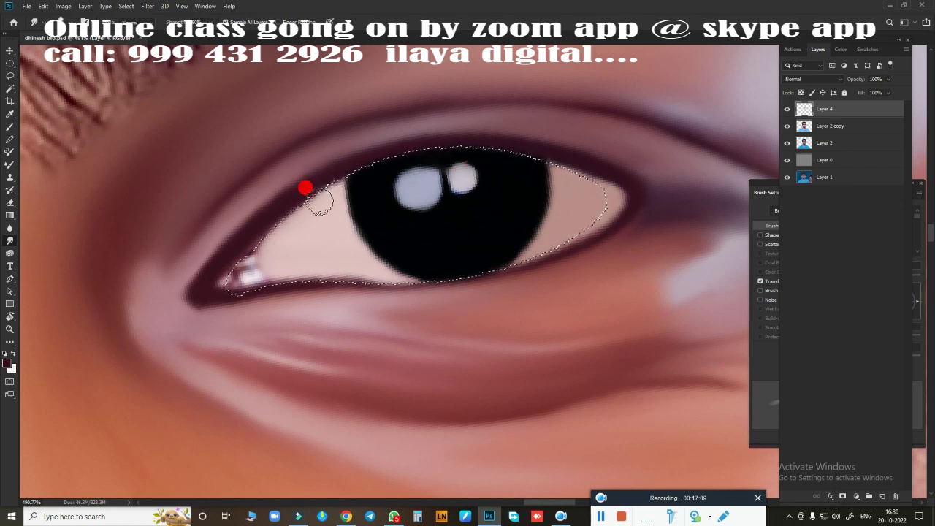
Blend a pink tint into the inner eye corner, then soften both eye corners with the Mixer Brush
click(7, 363)
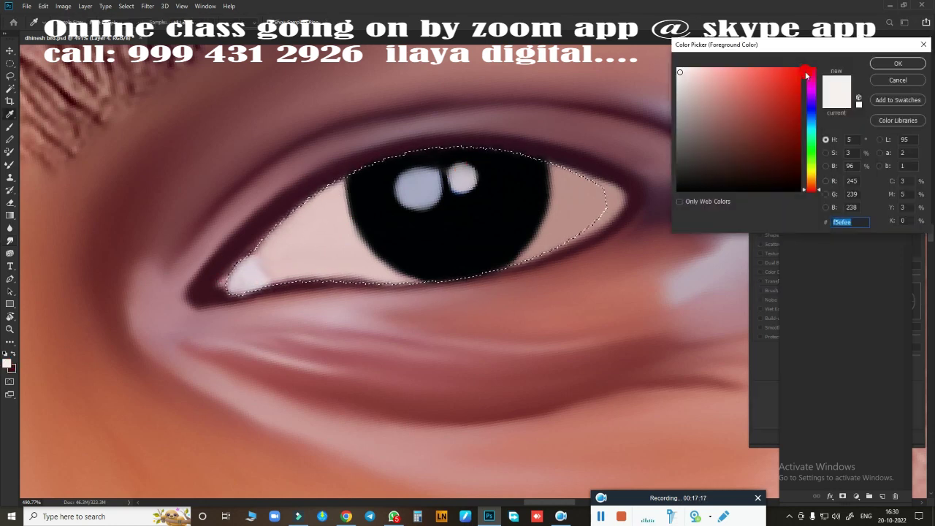
click(799, 69)
click(898, 63)
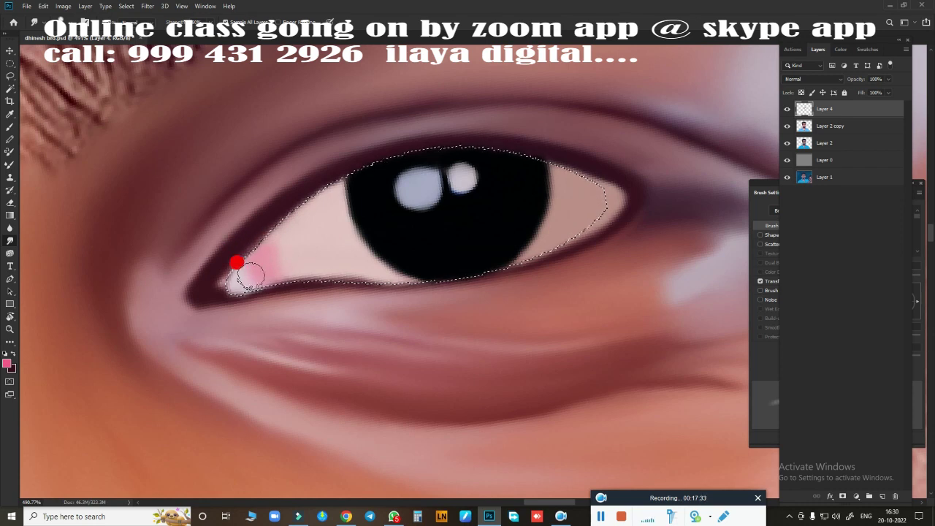
drag(253, 299, 259, 226)
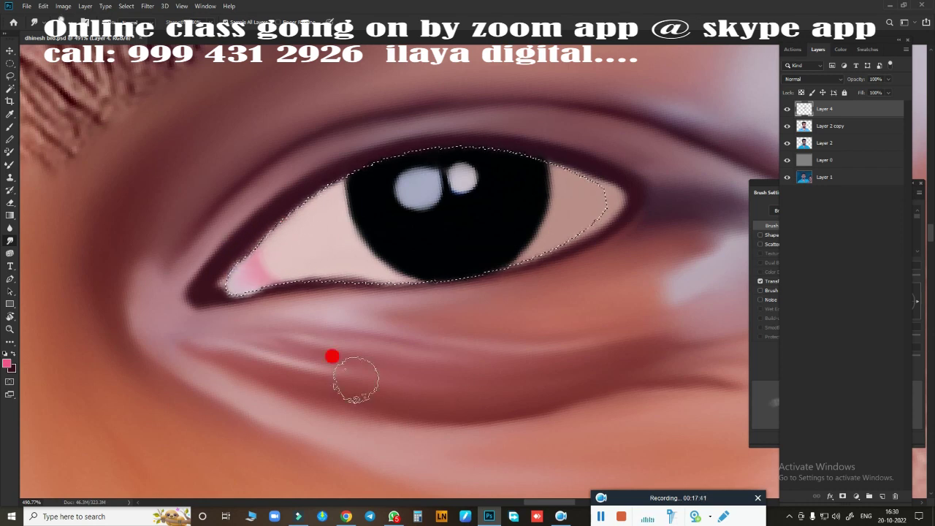
key(b)
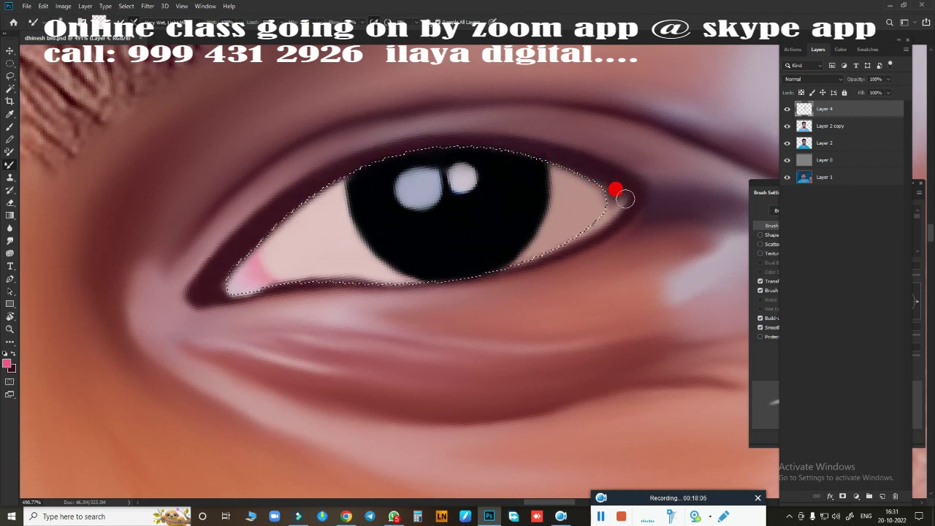
drag(625, 198, 609, 203)
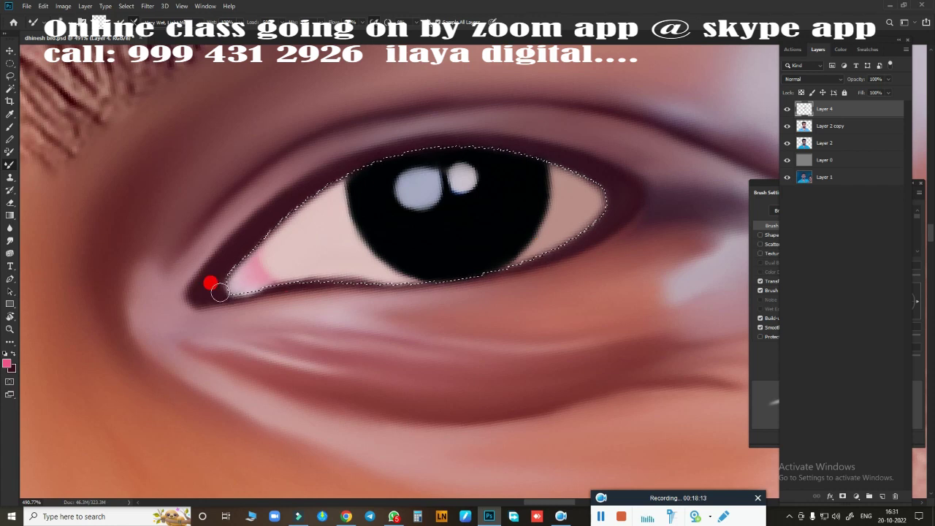
drag(220, 292, 286, 291)
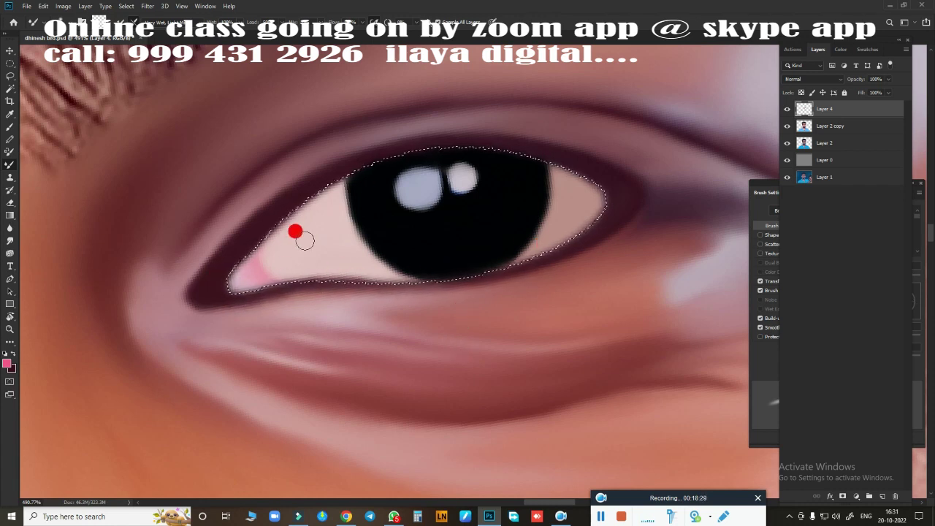
Darken the shadow under the nose and extend it along the nose's lower edge
key(ctrl+0)
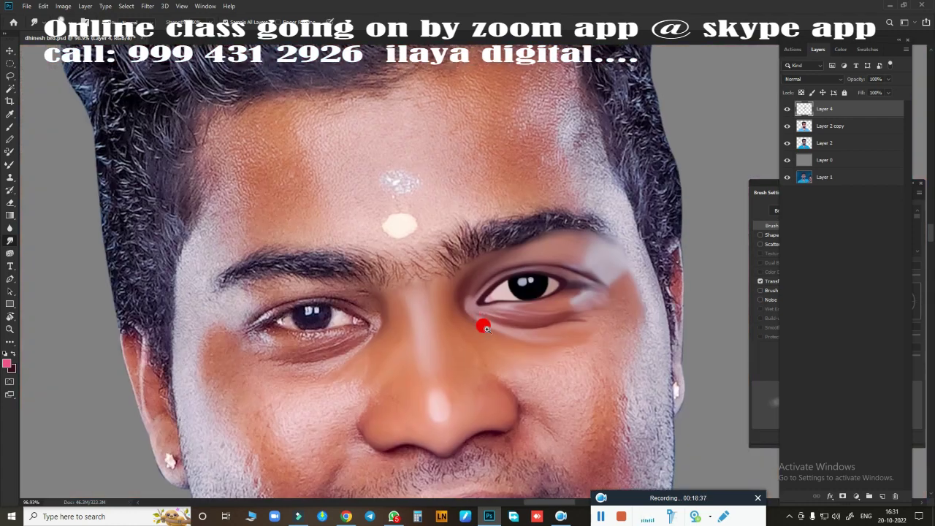
scroll(484, 327, down, 3)
scroll(547, 247, up, 5)
drag(184, 277, 575, 256)
scroll(526, 291, up, 2)
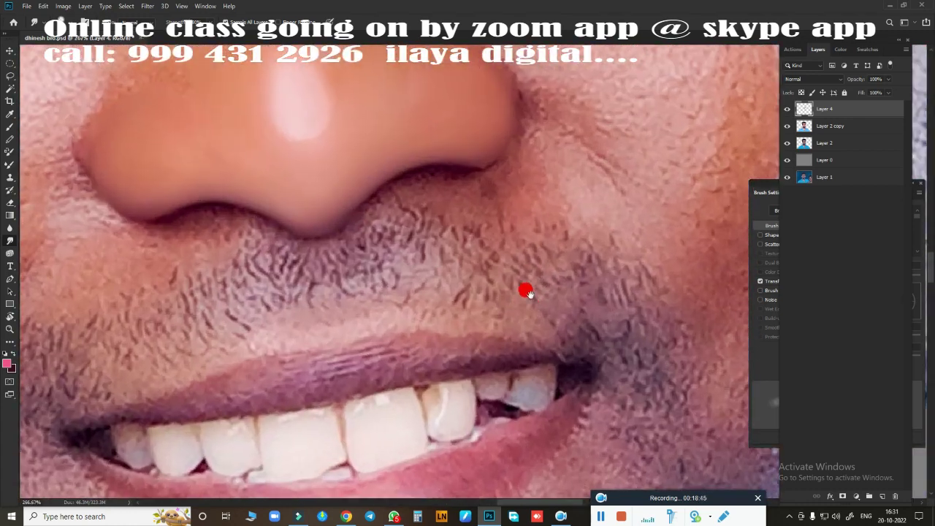
scroll(527, 292, down, 2)
key(b)
scroll(478, 268, up, 4)
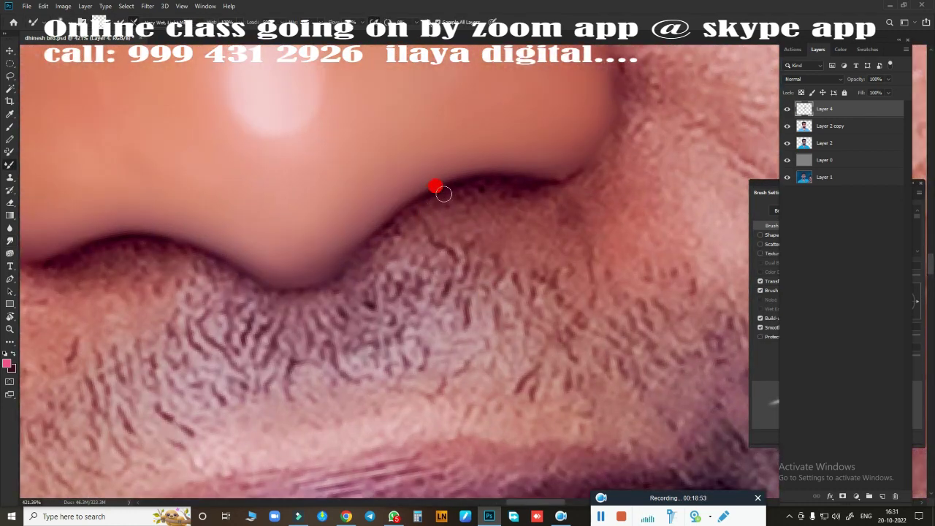
drag(500, 181, 495, 192)
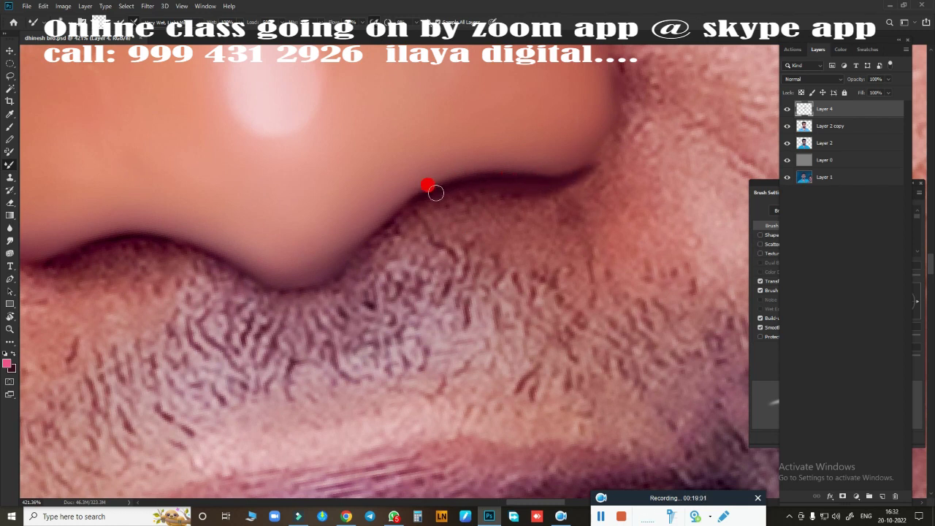
drag(435, 192, 366, 240)
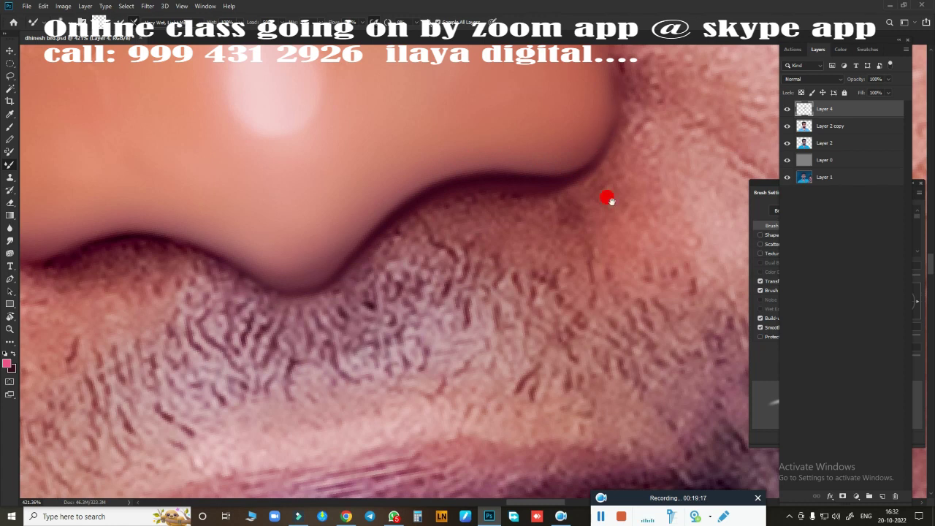
Paint a dark line up the nose's right edge and trace a shadow along its base
drag(606, 198, 447, 322)
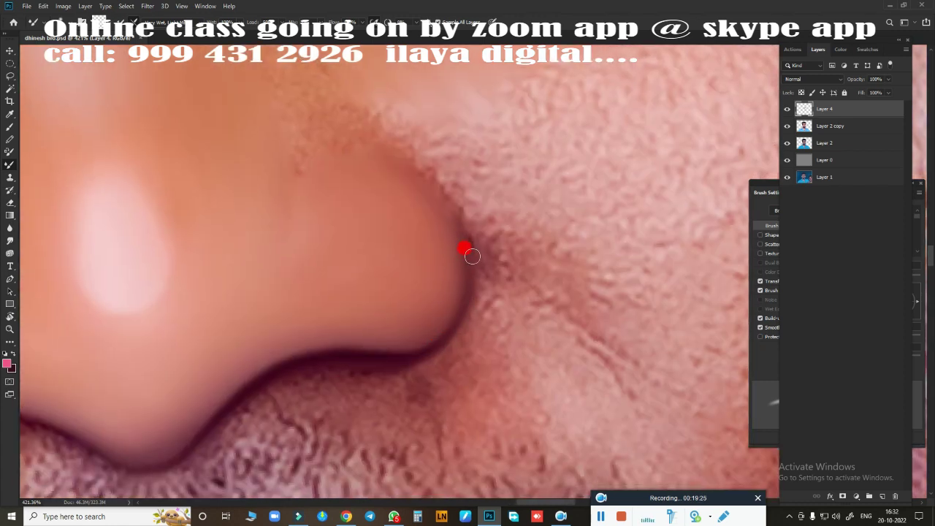
drag(472, 256, 371, 152)
drag(428, 357, 359, 149)
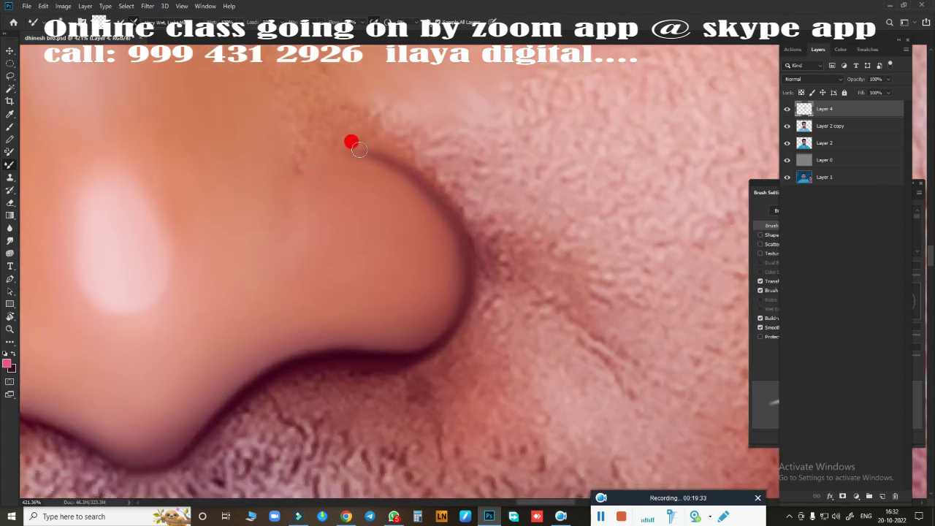
scroll(380, 223, down, 5)
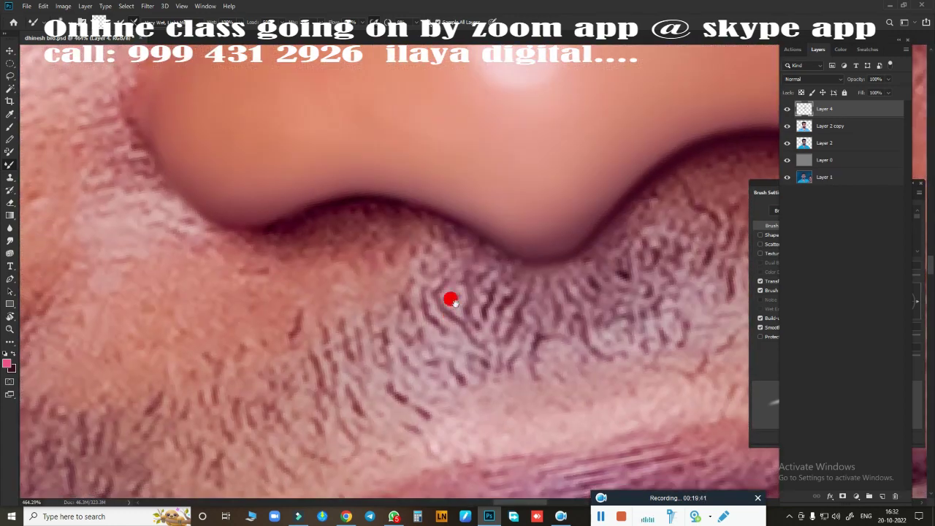
drag(357, 200, 729, 310)
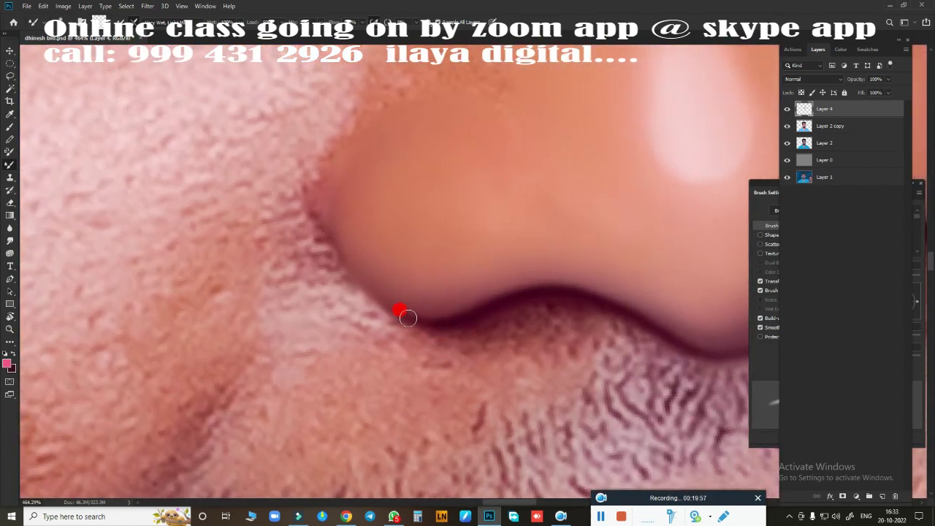
mouse_move(438, 329)
mouse_down()
mouse_move(370, 302)
mouse_move(345, 256)
mouse_move(335, 199)
mouse_move(412, 167)
mouse_up()
scroll(412, 167, down, 5)
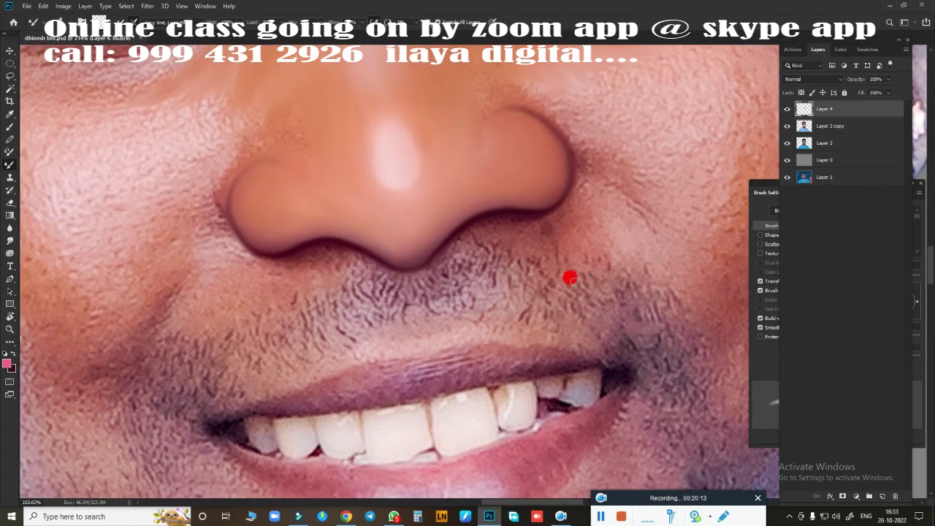
scroll(568, 276, up, 2)
scroll(327, 270, left, 3)
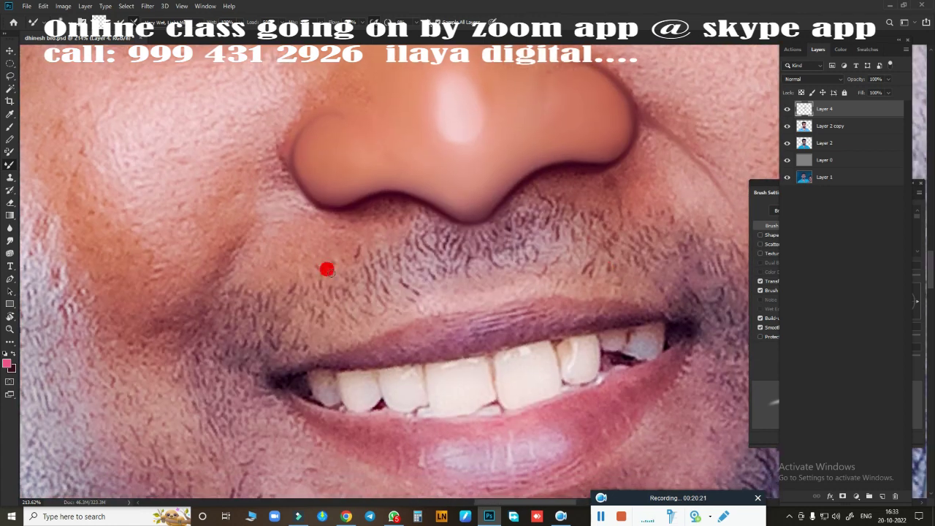
drag(240, 219, 379, 287)
scroll(563, 272, up, 2)
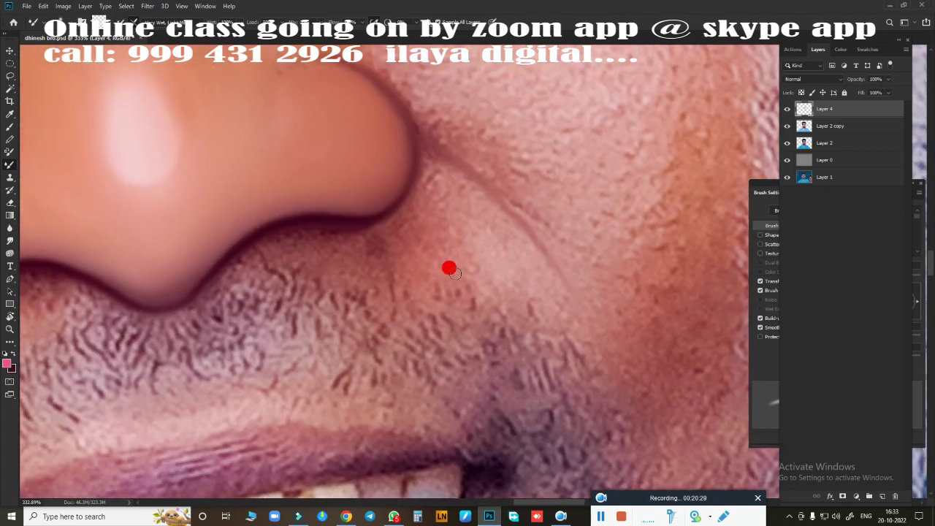
Smooth the skin beside the nose and begin a Pen outline along the nostril's lower edge
mouse_move(538, 274)
mouse_down()
mouse_move(533, 294)
mouse_move(429, 246)
mouse_move(443, 263)
mouse_move(508, 243)
mouse_move(536, 274)
mouse_move(495, 271)
mouse_move(585, 179)
mouse_up()
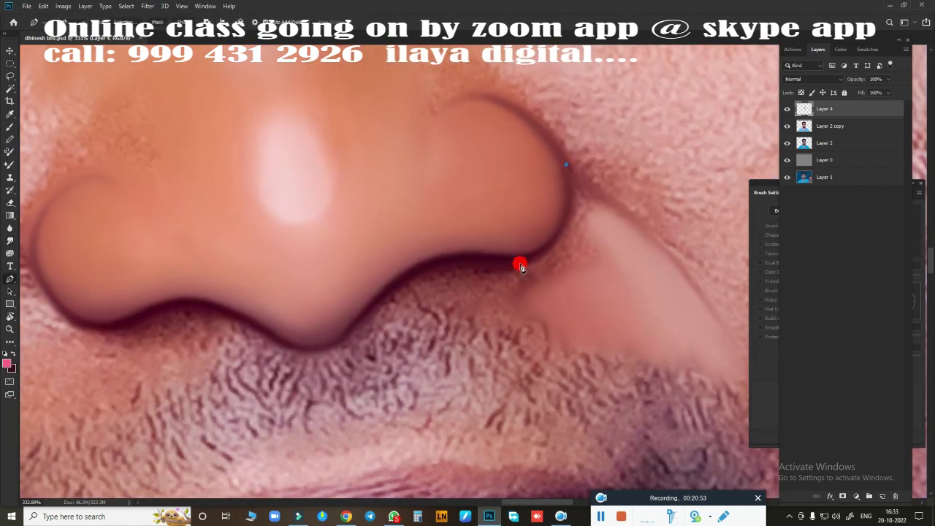
drag(522, 263, 453, 287)
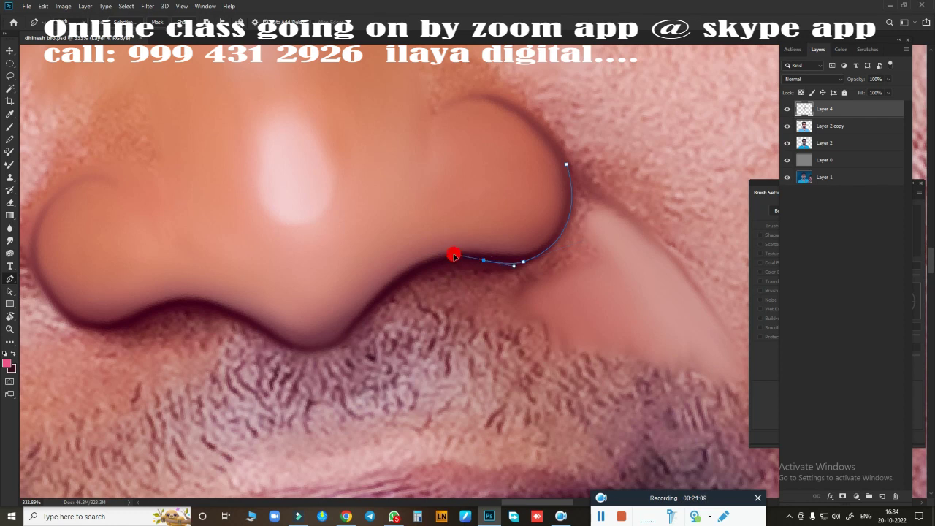
drag(366, 317, 305, 391)
mouse_move(236, 314)
mouse_down()
mouse_move(188, 302)
mouse_move(423, 238)
mouse_up()
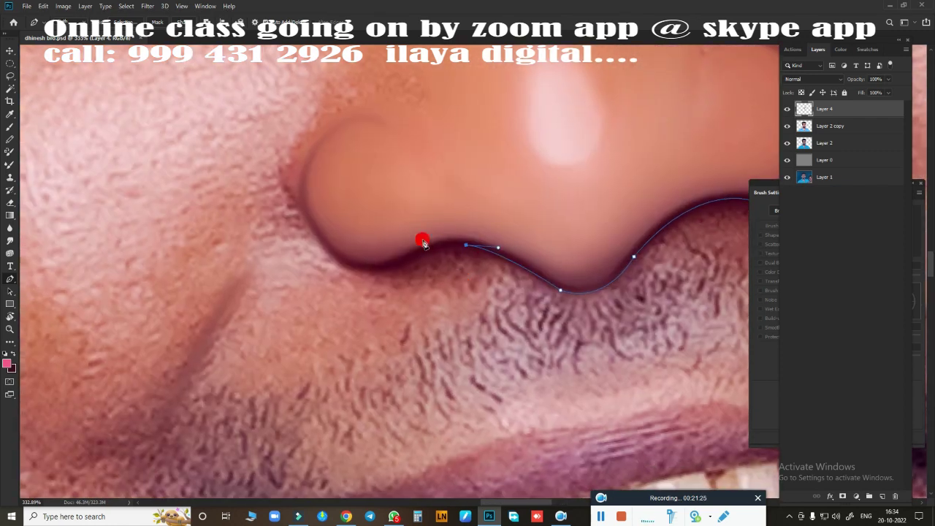
click(396, 266)
drag(369, 287, 376, 289)
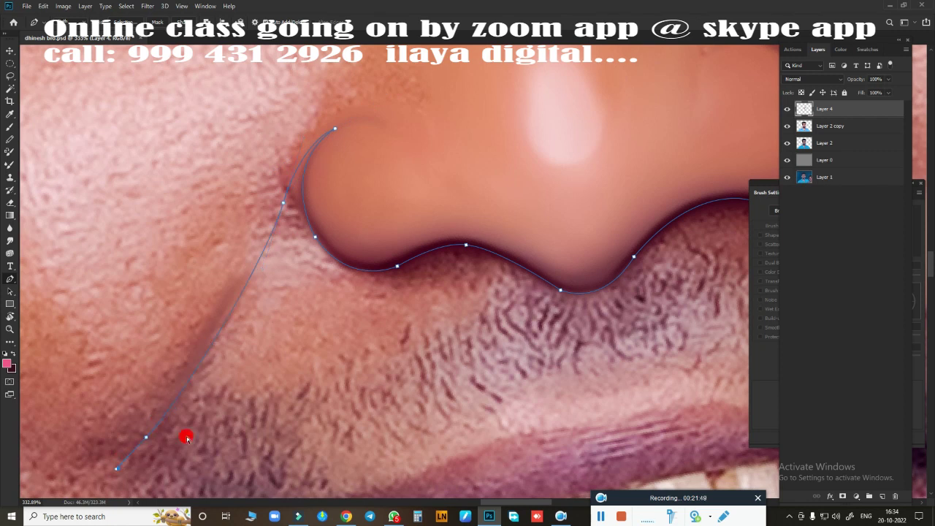
Extend the outline down the cheek crease and around the upper lip, close it, and load it as a selection
drag(187, 437, 357, 288)
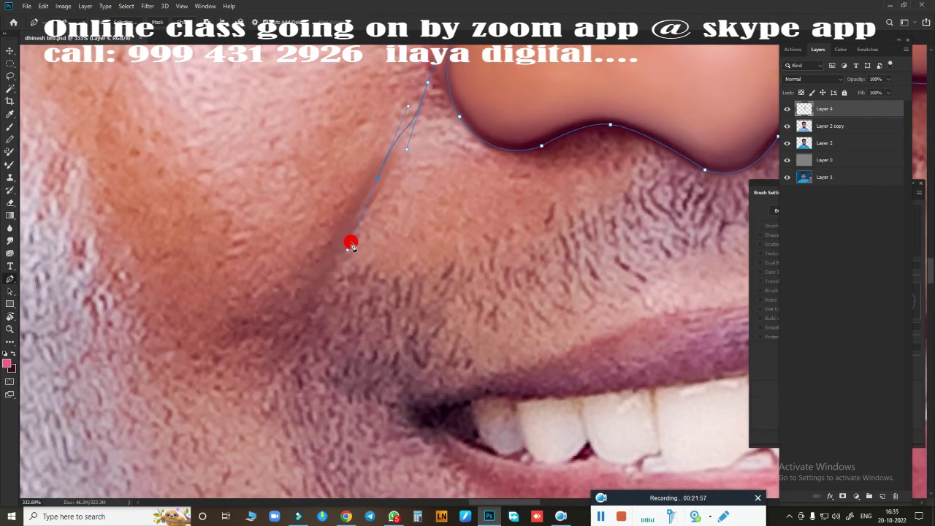
drag(372, 185, 348, 230)
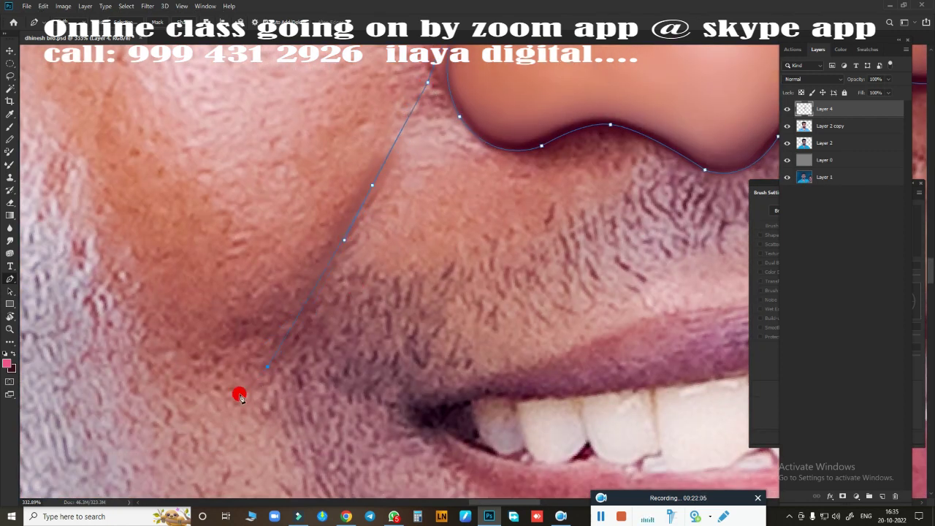
scroll(239, 395, down, 3)
click(127, 348)
click(494, 392)
click(593, 276)
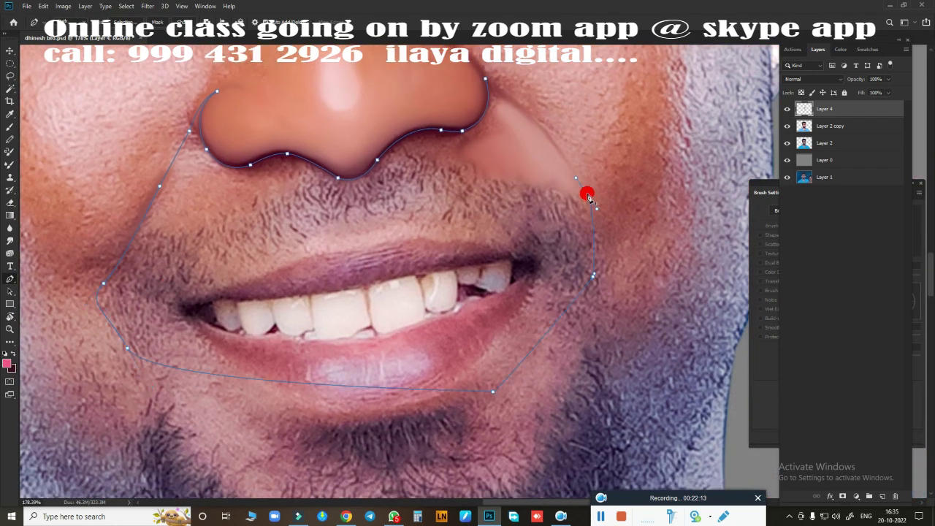
scroll(588, 196, up, 1)
click(539, 225)
scroll(539, 225, up, 1)
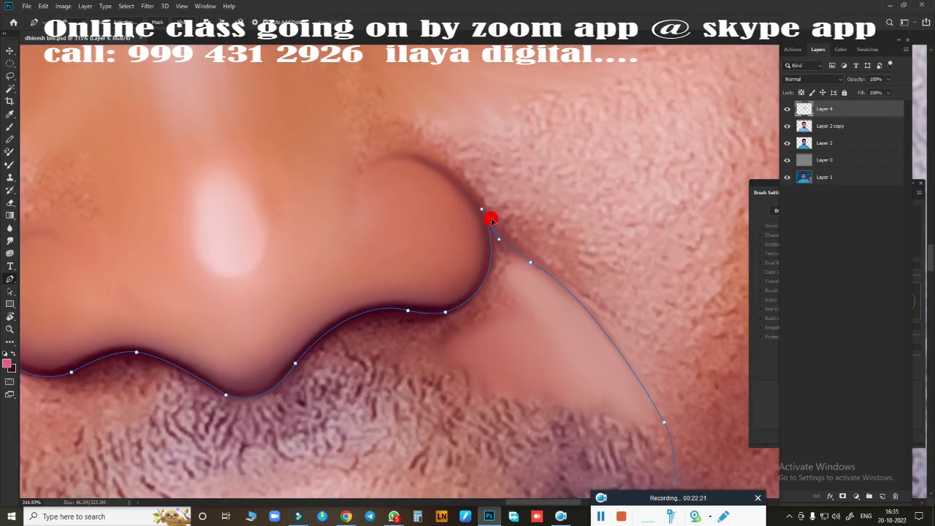
key(ctrl+Return)
scroll(599, 234, down, 3)
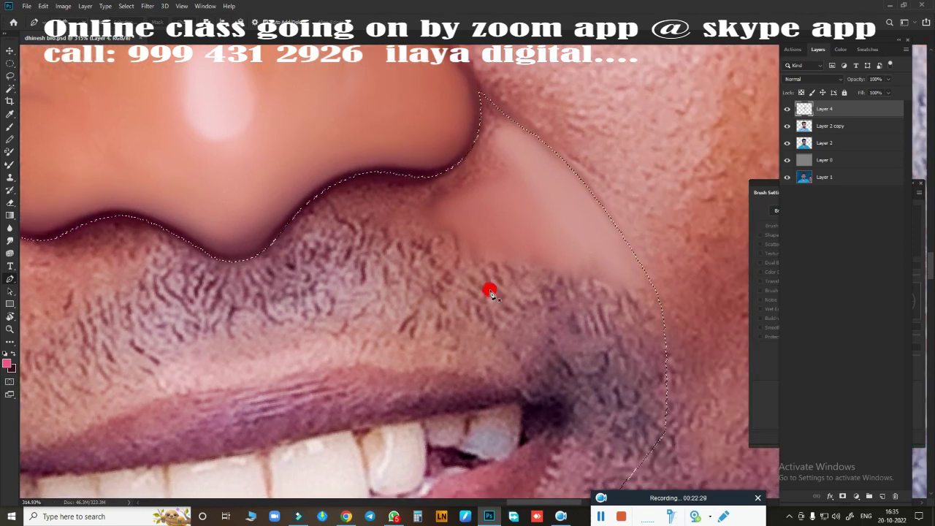
scroll(491, 292, up, 1)
scroll(490, 293, right, 1)
Paint smooth skin tone over the stubble under the nostril, then erase some to reveal stubble above the lip
key(b)
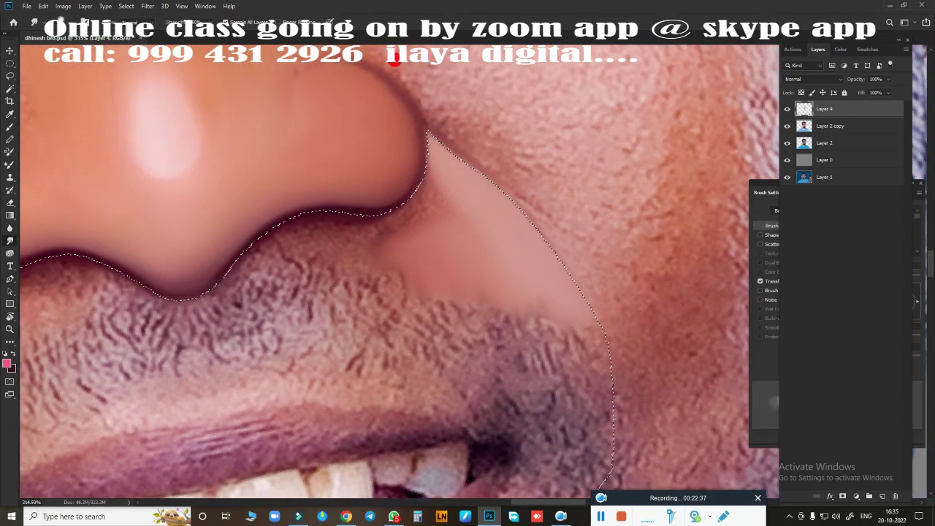
mouse_move(394, 60)
mouse_down()
mouse_move(402, 209)
mouse_move(478, 233)
mouse_move(289, 229)
mouse_move(388, 207)
mouse_move(388, 194)
mouse_move(241, 251)
mouse_move(329, 207)
mouse_move(334, 231)
mouse_move(319, 211)
mouse_move(407, 178)
mouse_move(493, 234)
mouse_move(402, 205)
mouse_move(417, 196)
mouse_move(450, 233)
mouse_move(282, 217)
mouse_move(304, 226)
mouse_move(334, 215)
mouse_move(255, 95)
mouse_move(268, 214)
mouse_move(317, 222)
mouse_up()
scroll(575, 316, left, 5)
mouse_move(261, 205)
mouse_down()
mouse_move(215, 209)
mouse_move(125, 350)
mouse_move(333, 261)
mouse_move(329, 251)
mouse_up()
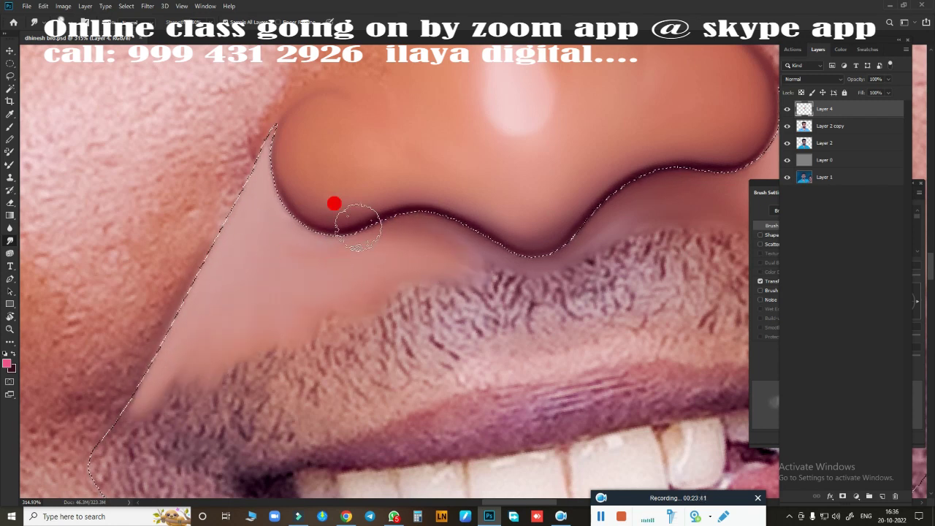
key(e)
scroll(357, 267, down, 2)
mouse_move(245, 311)
mouse_down()
mouse_move(342, 195)
mouse_move(273, 202)
mouse_move(171, 238)
mouse_move(465, 183)
mouse_up()
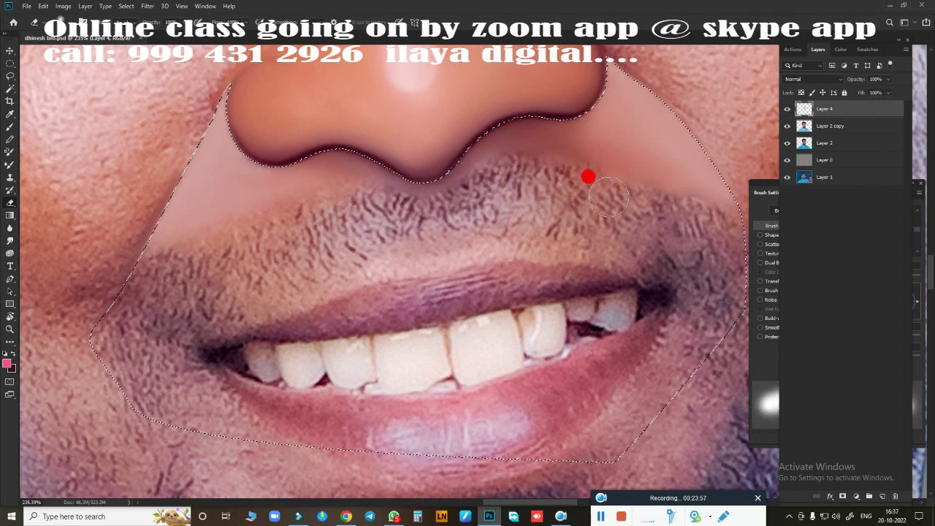
Replace the selection with a feathered lasso around the under-nose and mouth area
key(ctrl+d)
scroll(410, 349, down, 3)
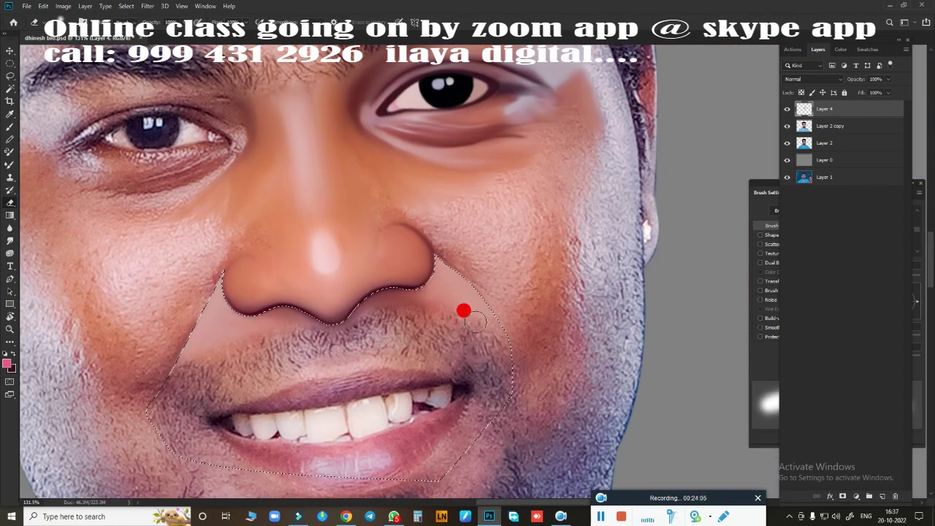
drag(435, 257, 392, 316)
key(shift+F6)
key(Return)
Smudge the skin on both sides of the nose and the adjoining cheek smooth
scroll(391, 316, up, 4)
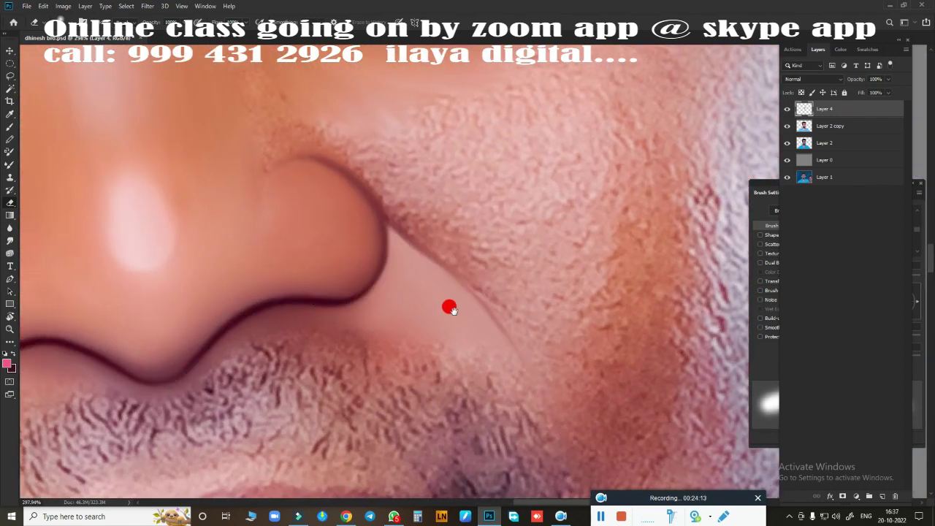
mouse_move(379, 206)
mouse_down()
mouse_move(534, 317)
mouse_move(476, 292)
mouse_move(511, 328)
mouse_move(364, 164)
mouse_move(385, 232)
mouse_move(375, 180)
mouse_up()
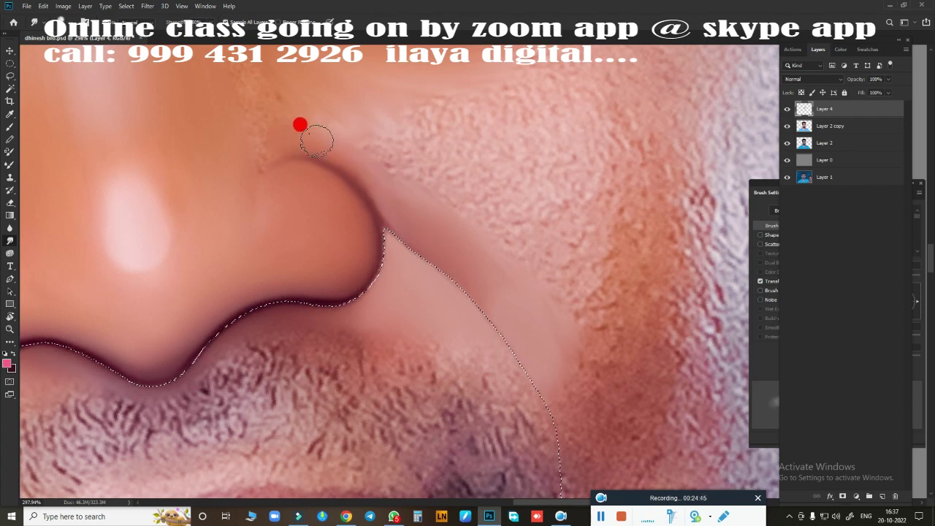
scroll(490, 383, down, 5)
mouse_move(539, 267)
mouse_down()
mouse_move(522, 132)
mouse_move(594, 285)
mouse_move(519, 291)
mouse_up()
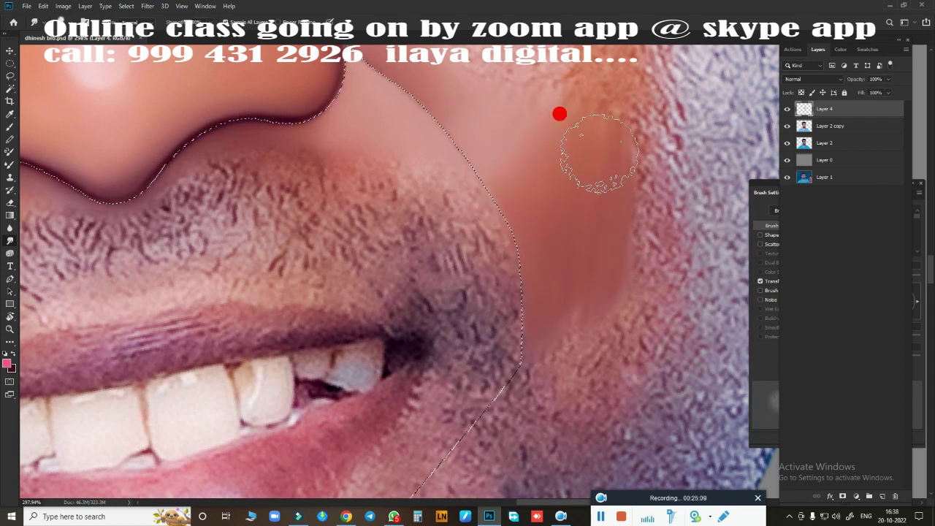
mouse_move(246, 110)
mouse_down()
mouse_move(465, 355)
mouse_move(651, 110)
mouse_up()
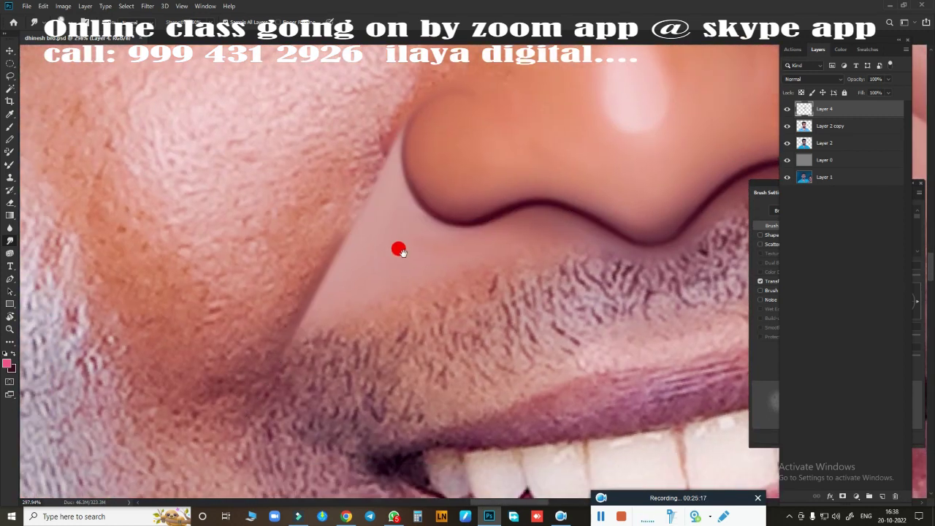
mouse_move(248, 330)
mouse_down()
mouse_move(246, 317)
mouse_move(340, 252)
mouse_move(206, 185)
mouse_move(166, 217)
mouse_move(209, 272)
mouse_move(344, 241)
mouse_move(462, 96)
mouse_move(410, 138)
mouse_move(217, 392)
mouse_move(179, 335)
mouse_move(309, 320)
mouse_move(221, 351)
mouse_move(357, 304)
mouse_up()
Smudge the right cheek and the skin below the outer eye corner smooth
scroll(395, 190, down, 4)
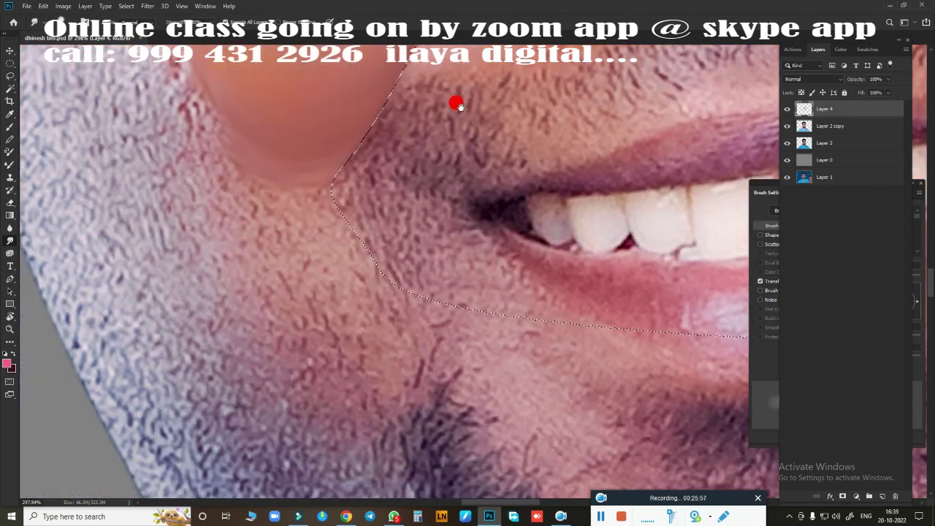
scroll(314, 146, down, 1)
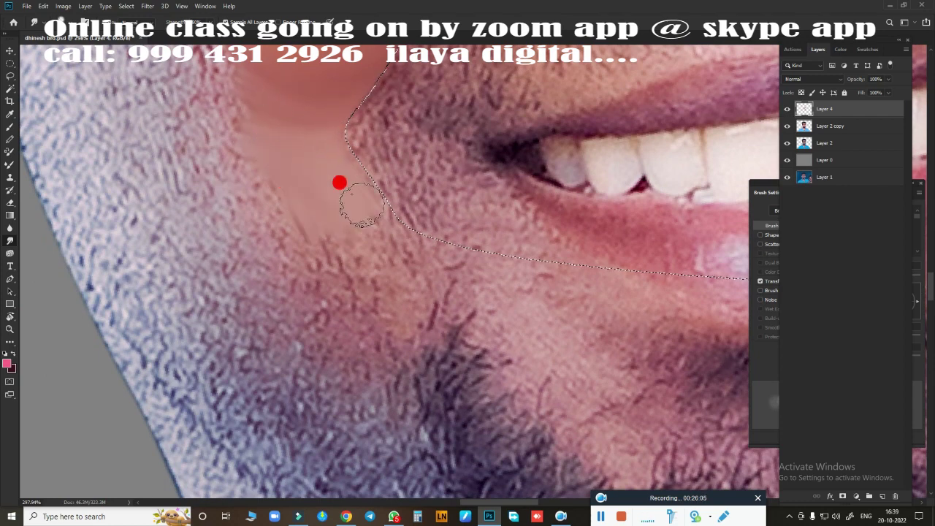
key(ctrl+0)
scroll(495, 302, up, 3)
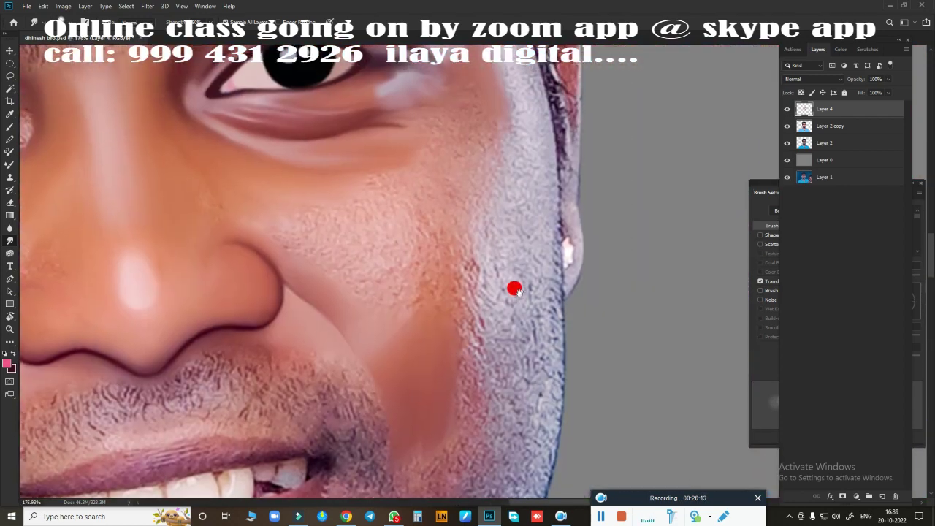
scroll(515, 286, up, 1)
scroll(478, 291, up, 1)
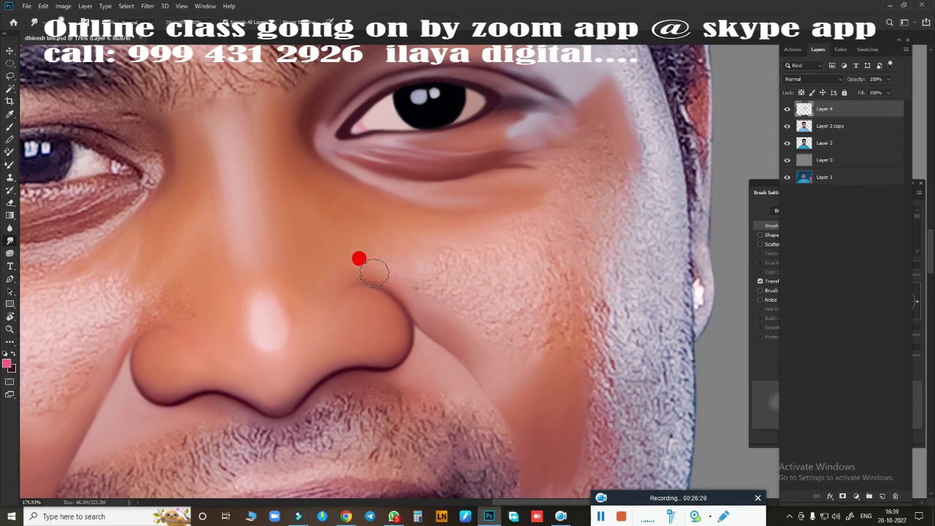
mouse_move(545, 305)
mouse_down()
mouse_move(578, 372)
mouse_move(568, 430)
mouse_move(577, 440)
mouse_move(600, 240)
mouse_move(574, 388)
mouse_move(518, 326)
mouse_move(485, 336)
mouse_move(535, 249)
mouse_move(531, 256)
mouse_move(502, 220)
mouse_move(443, 236)
mouse_move(456, 296)
mouse_move(489, 288)
mouse_move(401, 242)
mouse_move(645, 167)
mouse_move(611, 207)
mouse_move(575, 108)
mouse_up()
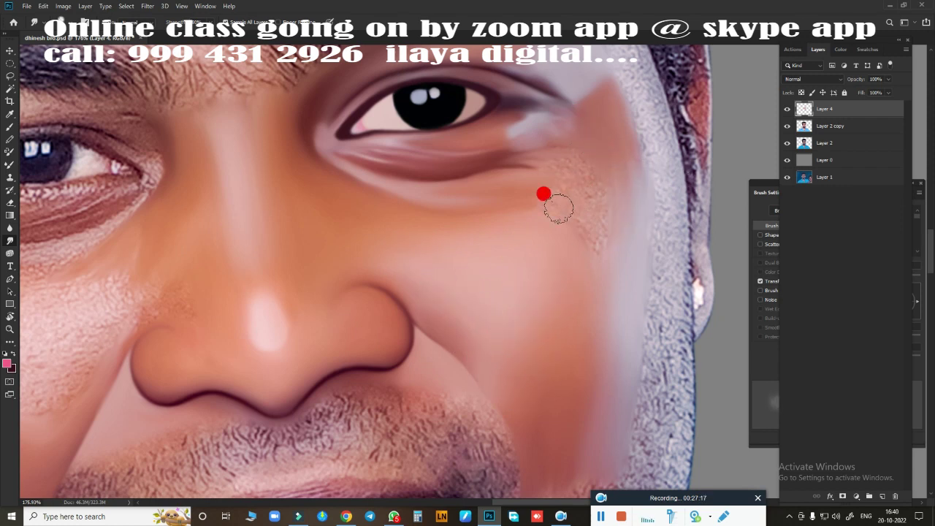
drag(554, 190, 569, 203)
mouse_move(614, 164)
mouse_down()
mouse_move(602, 209)
mouse_move(577, 171)
mouse_up()
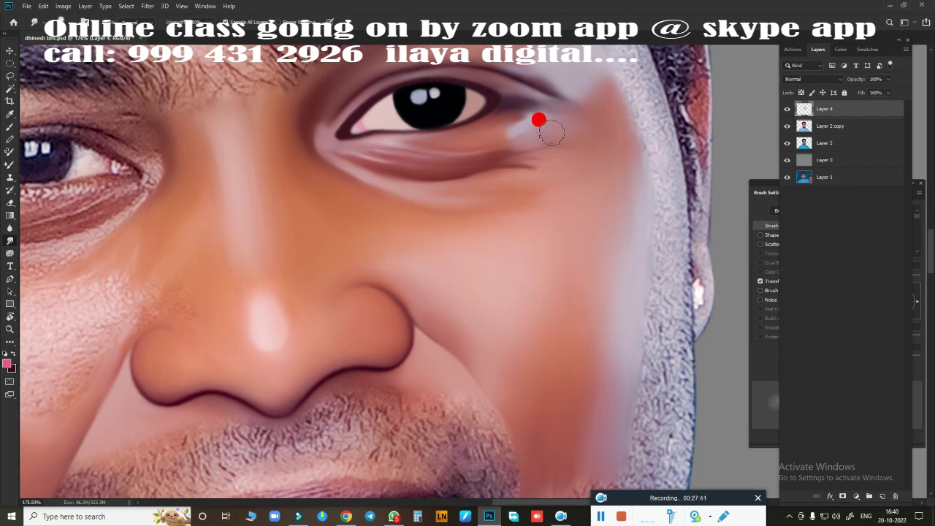
Smudge the right temple, cheek edge and jaw stubble, then load the face outline from Layer 2 copy
scroll(560, 255, down, 5)
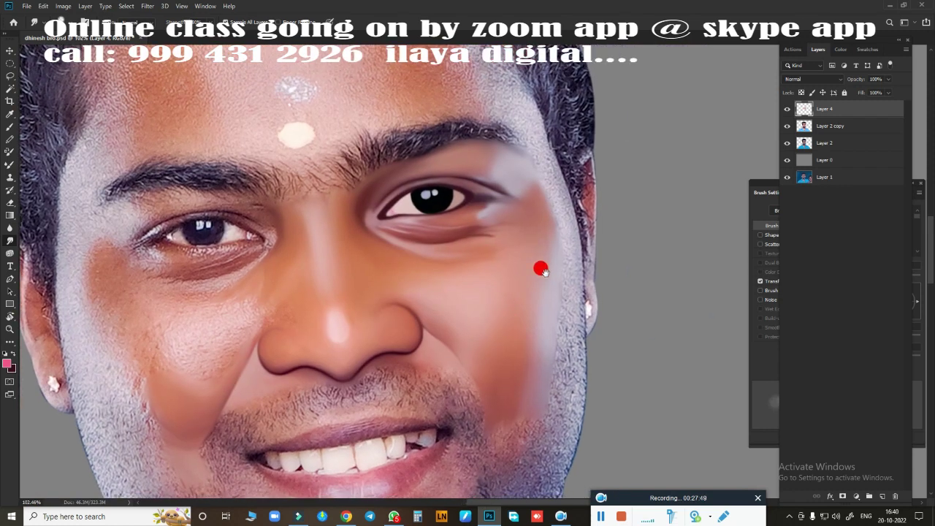
scroll(541, 265, up, 4)
drag(480, 83, 515, 176)
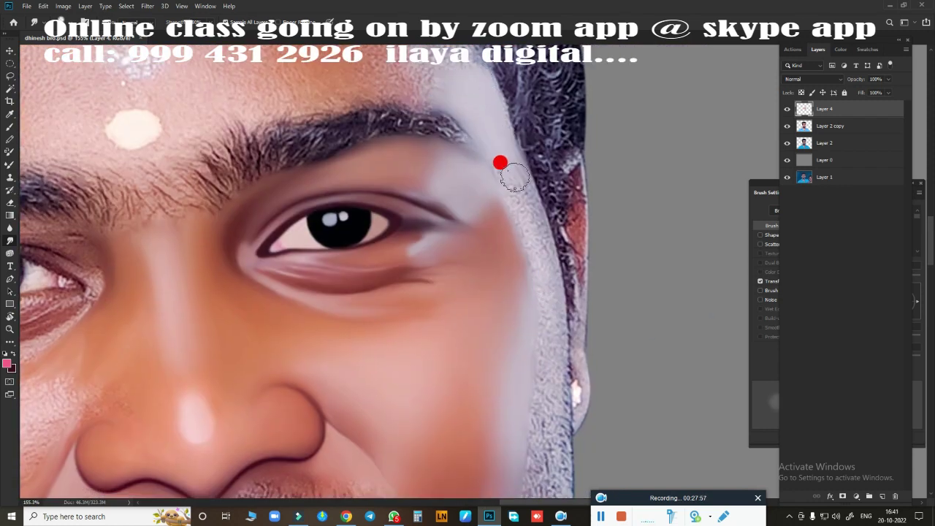
drag(523, 211, 518, 209)
drag(539, 256, 530, 323)
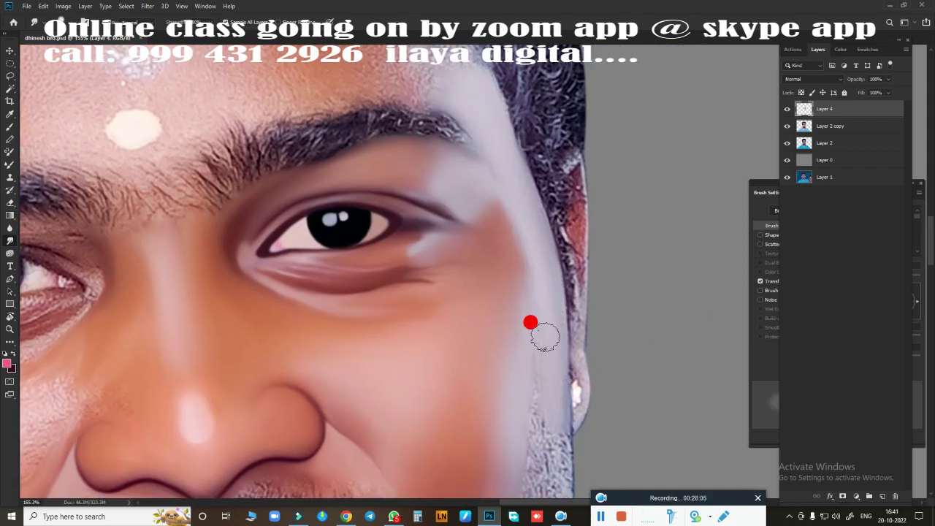
scroll(519, 395, down, 5)
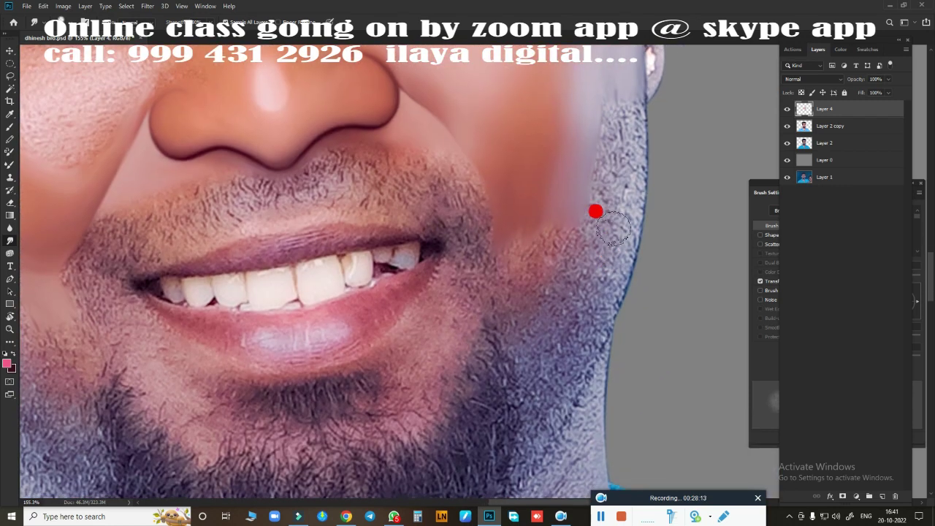
mouse_move(610, 223)
mouse_down()
mouse_move(618, 93)
mouse_move(625, 180)
mouse_move(610, 260)
mouse_move(538, 434)
mouse_move(517, 202)
mouse_move(495, 140)
mouse_move(528, 176)
mouse_up()
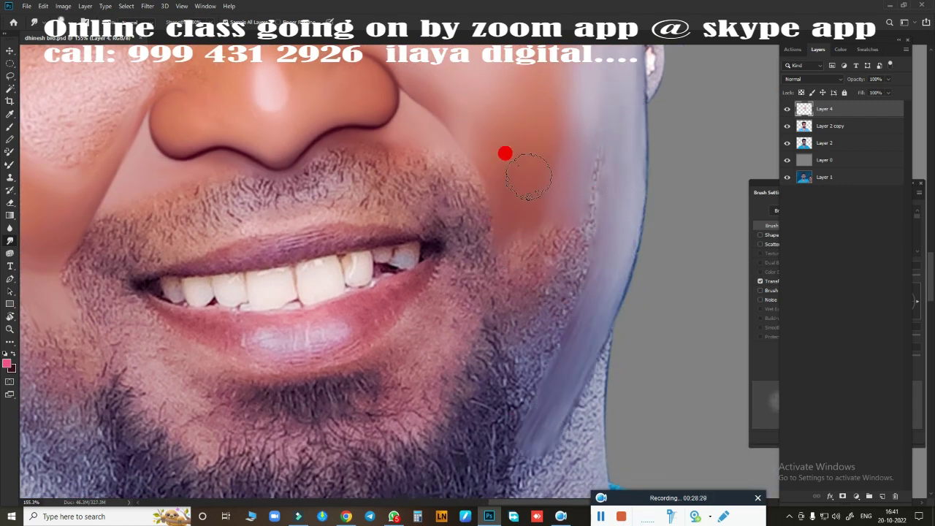
mouse_move(520, 325)
mouse_down()
mouse_move(528, 352)
mouse_move(578, 158)
mouse_move(590, 142)
mouse_move(554, 318)
mouse_up()
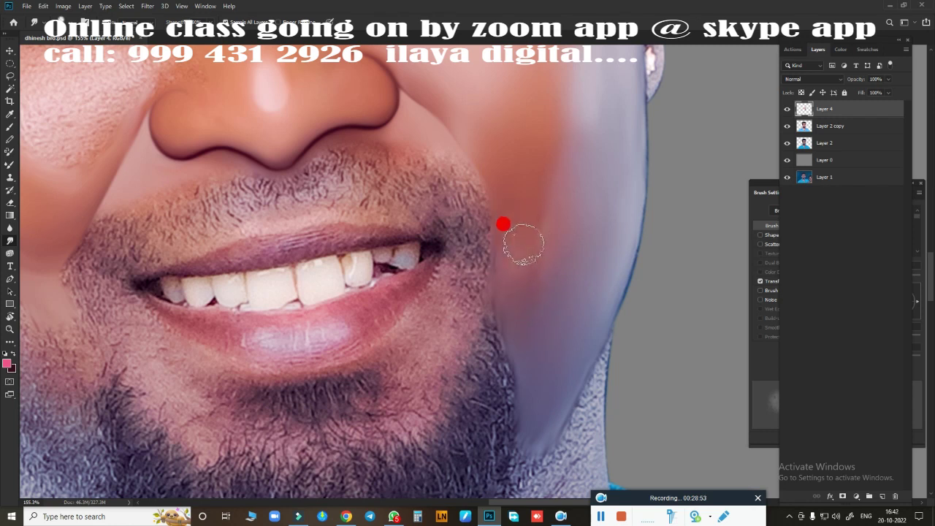
ctrl+click(804, 127)
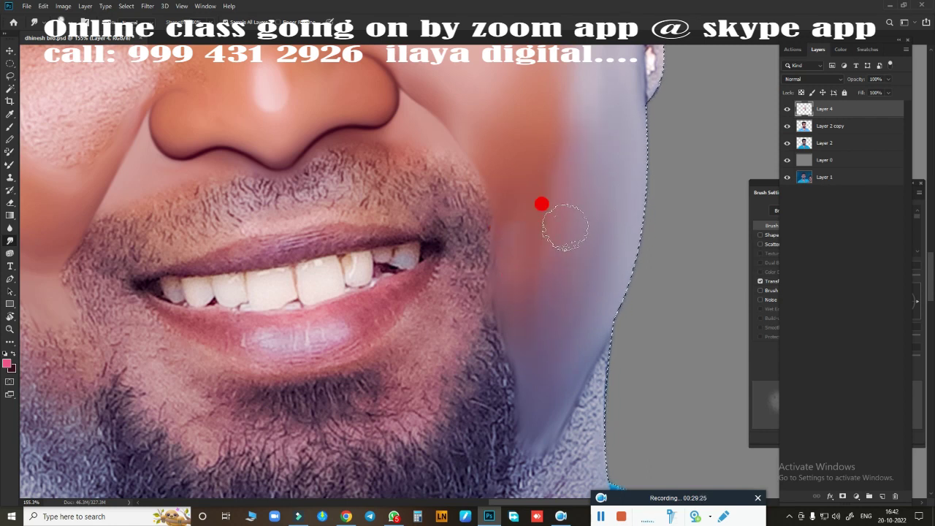
Smudge and lighten the cheek fold beside the nostril and mouth, zooming out to check
scroll(511, 293, up, 3)
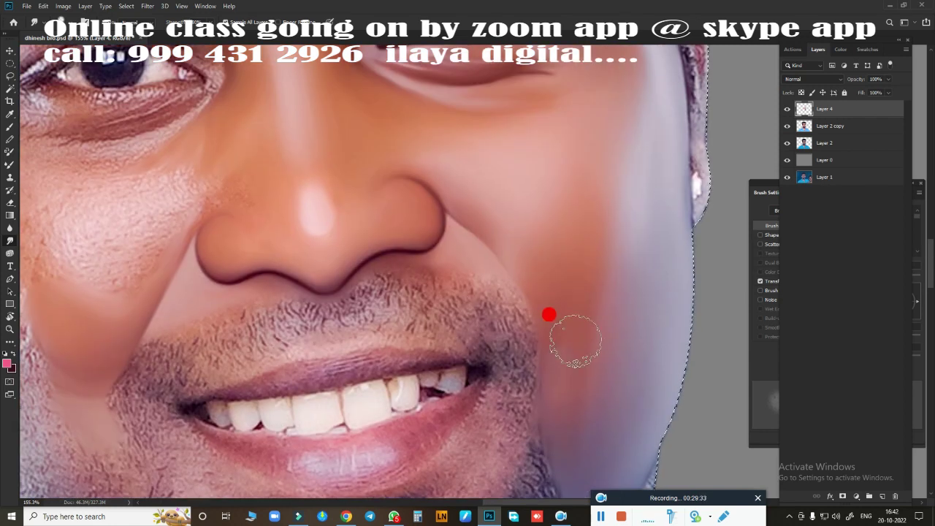
mouse_move(545, 236)
mouse_down()
mouse_move(504, 236)
mouse_move(554, 299)
mouse_move(543, 200)
mouse_move(534, 230)
mouse_move(570, 183)
mouse_move(633, 228)
mouse_move(527, 255)
mouse_move(511, 202)
mouse_up()
key(ctrl+0)
scroll(486, 317, up, 5)
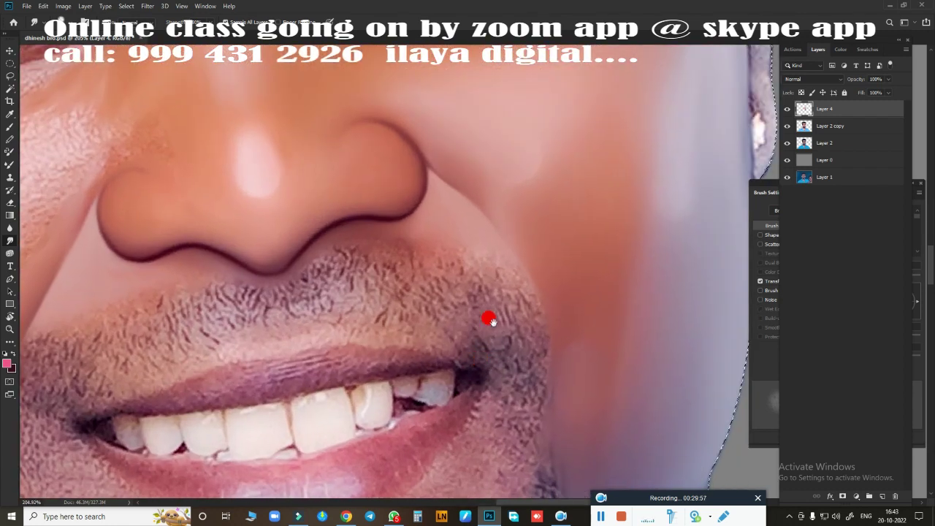
mouse_move(517, 212)
mouse_down()
mouse_move(522, 198)
mouse_move(507, 221)
mouse_up()
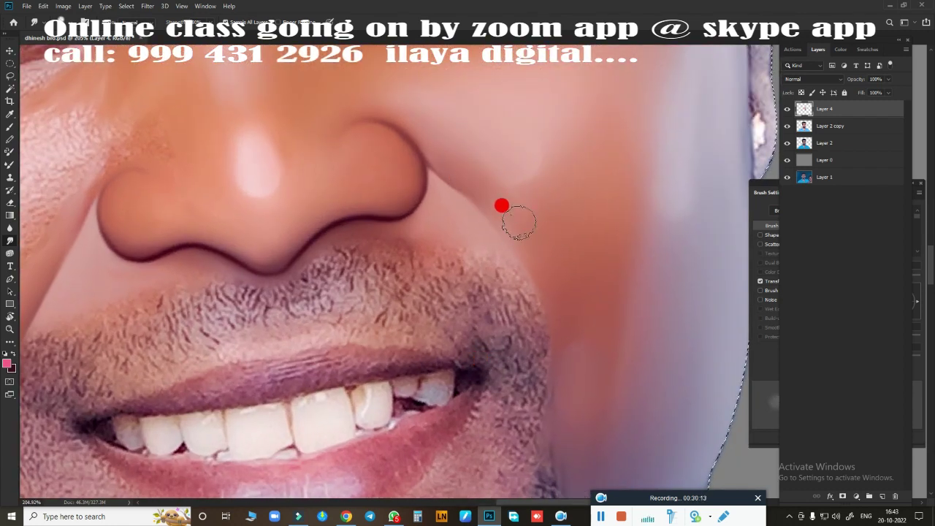
key(ctrl+0)
scroll(446, 280, up, 6)
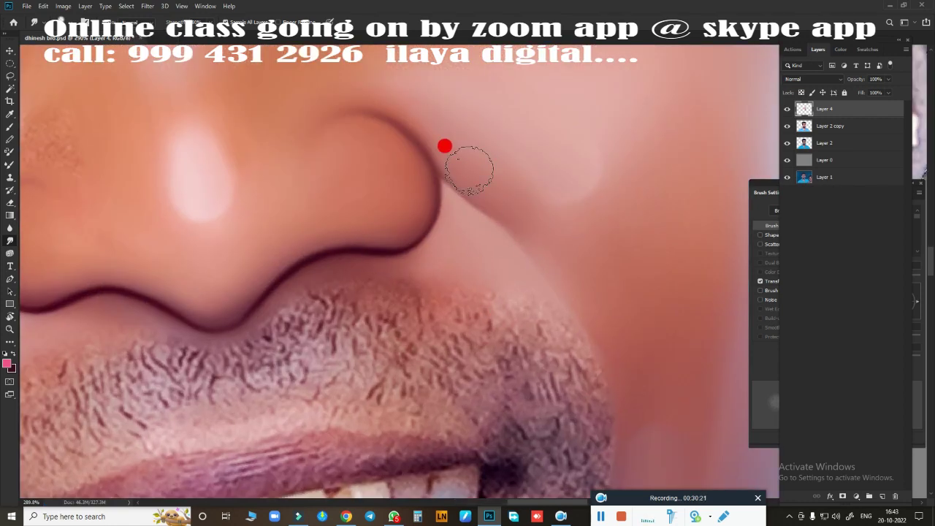
key(ctrl+0)
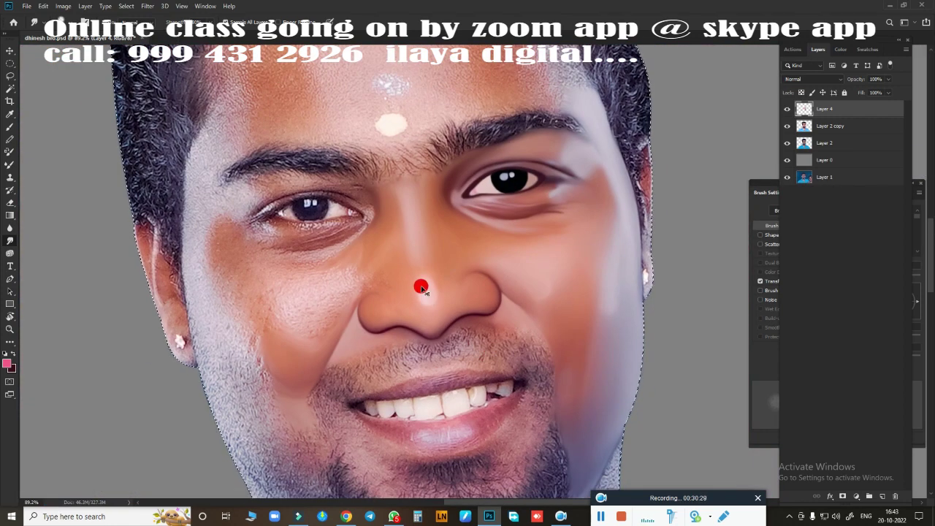
scroll(320, 265, up, 5)
scroll(476, 253, up, 2)
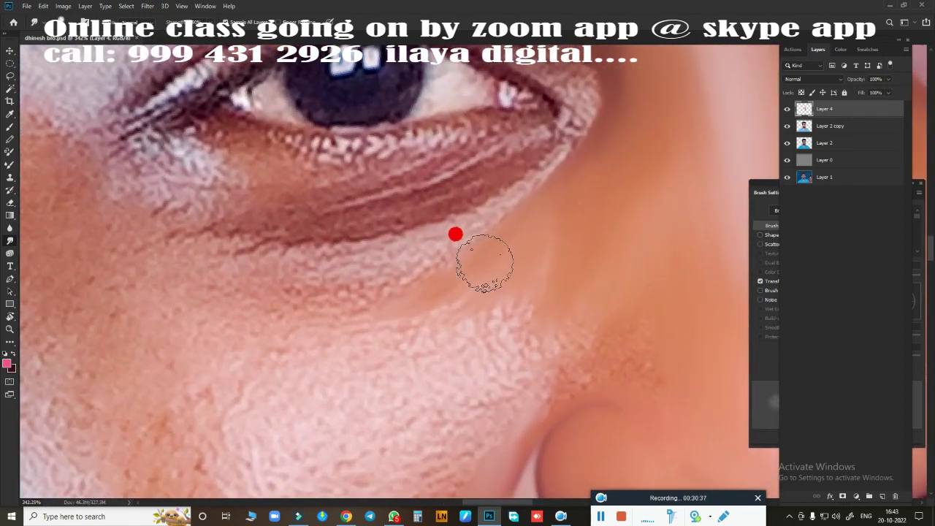
Shrink the brush and smudge the under-eye wrinkle into a smooth band toward the nose crease
key(bracketleft)
key(bracketleft)
key(bracketleft)
drag(303, 229, 278, 229)
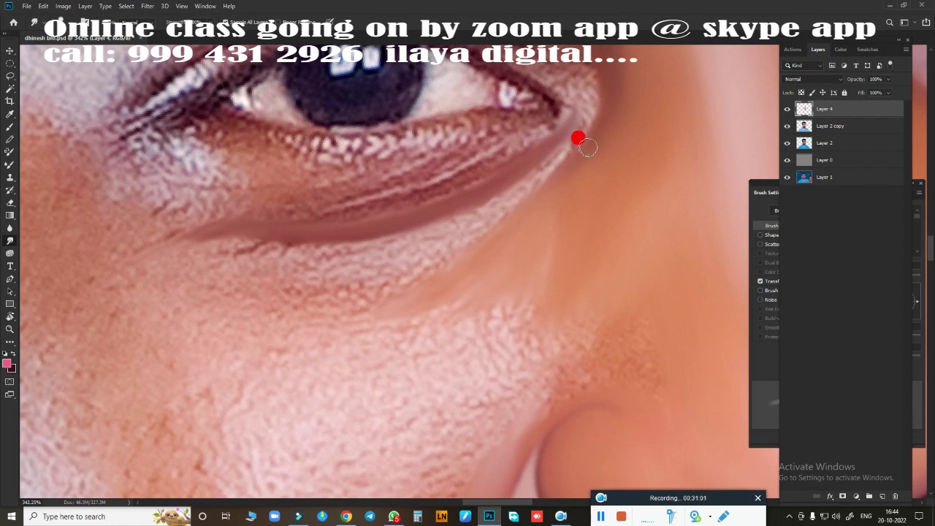
mouse_move(310, 306)
mouse_down()
mouse_move(380, 289)
mouse_move(246, 255)
mouse_move(328, 257)
mouse_move(383, 241)
mouse_up()
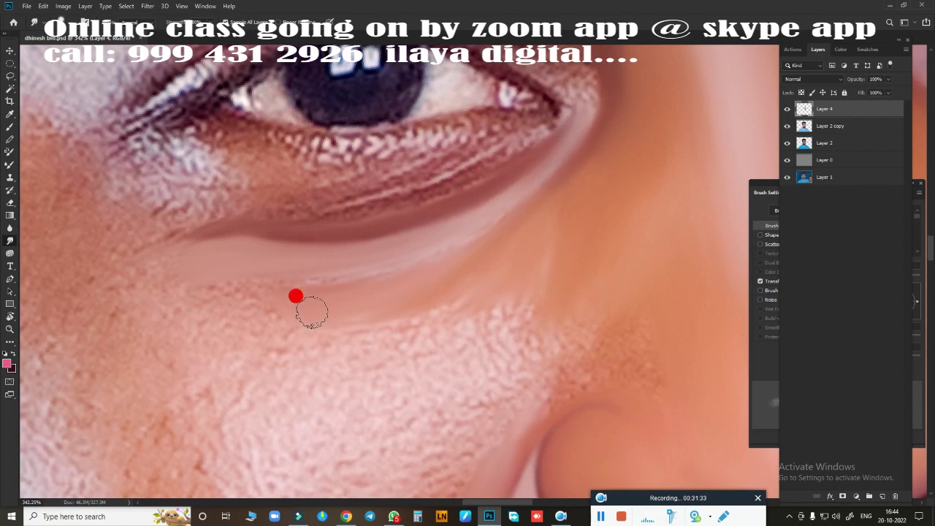
mouse_move(312, 312)
mouse_down()
mouse_move(340, 269)
mouse_move(352, 270)
mouse_up()
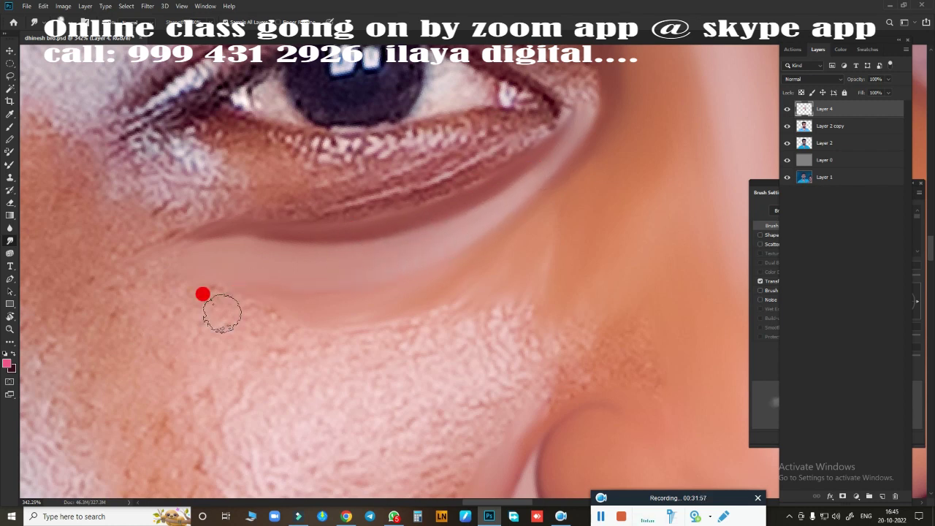
mouse_move(202, 294)
mouse_down()
mouse_move(169, 280)
mouse_move(188, 286)
mouse_up()
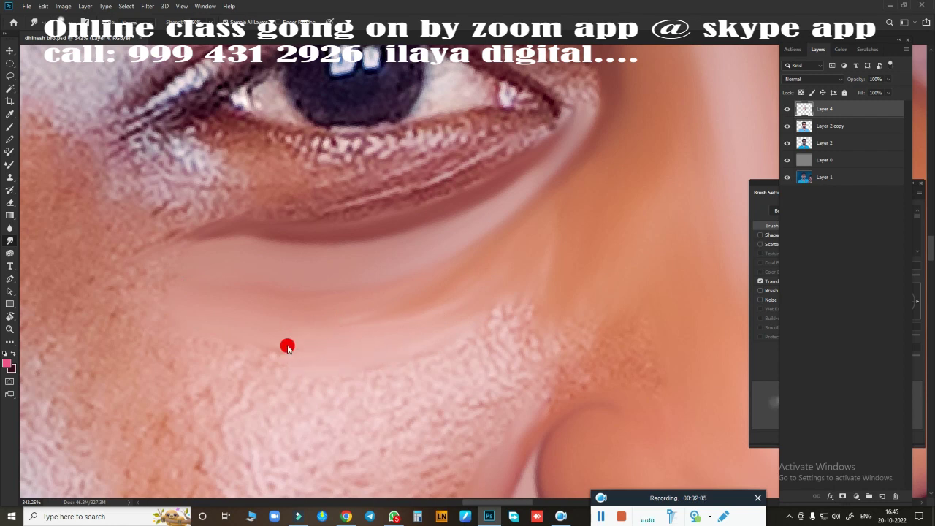
mouse_move(287, 346)
mouse_down()
mouse_move(403, 299)
mouse_move(521, 230)
mouse_move(466, 290)
mouse_move(516, 207)
mouse_move(490, 303)
mouse_move(508, 385)
mouse_move(589, 366)
mouse_move(563, 271)
mouse_move(591, 213)
mouse_move(548, 339)
mouse_move(620, 323)
mouse_move(589, 361)
mouse_up()
mouse_move(543, 434)
mouse_down()
mouse_move(549, 364)
mouse_move(178, 265)
mouse_up()
drag(365, 238, 359, 344)
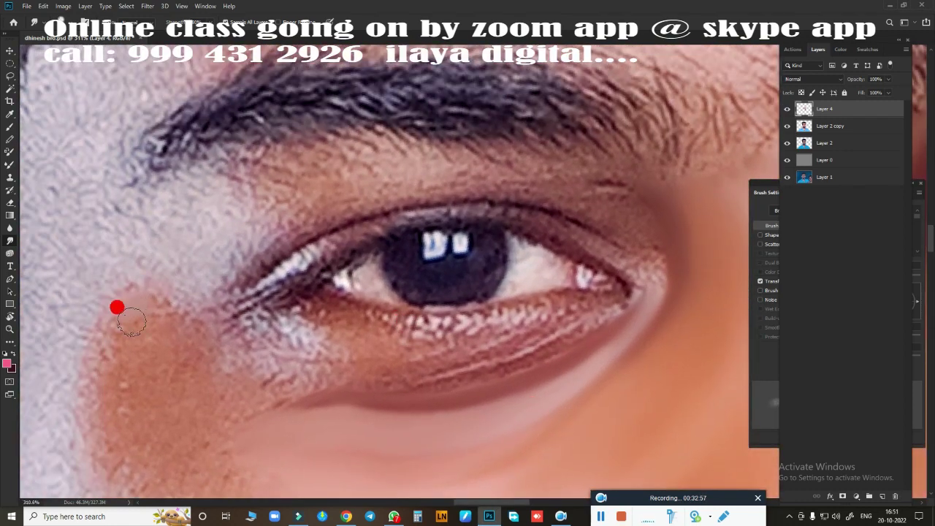
Smudge the skin around the inner eye corner, upper eyelid crease and below the eyebrow smooth
drag(131, 321, 108, 322)
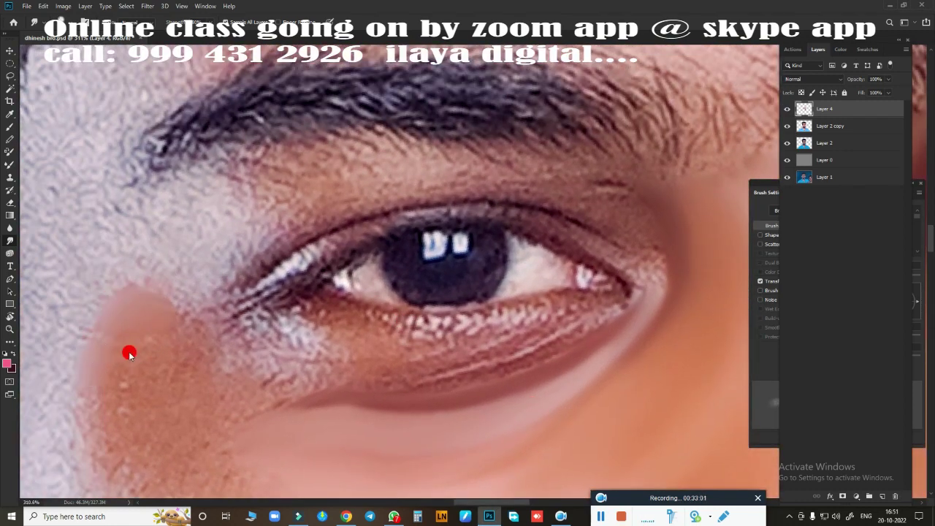
drag(153, 274, 268, 253)
mouse_move(198, 302)
mouse_down()
mouse_move(121, 238)
mouse_move(192, 234)
mouse_move(140, 245)
mouse_up()
mouse_move(359, 204)
mouse_down()
mouse_move(301, 229)
mouse_move(460, 188)
mouse_move(546, 182)
mouse_move(603, 228)
mouse_up()
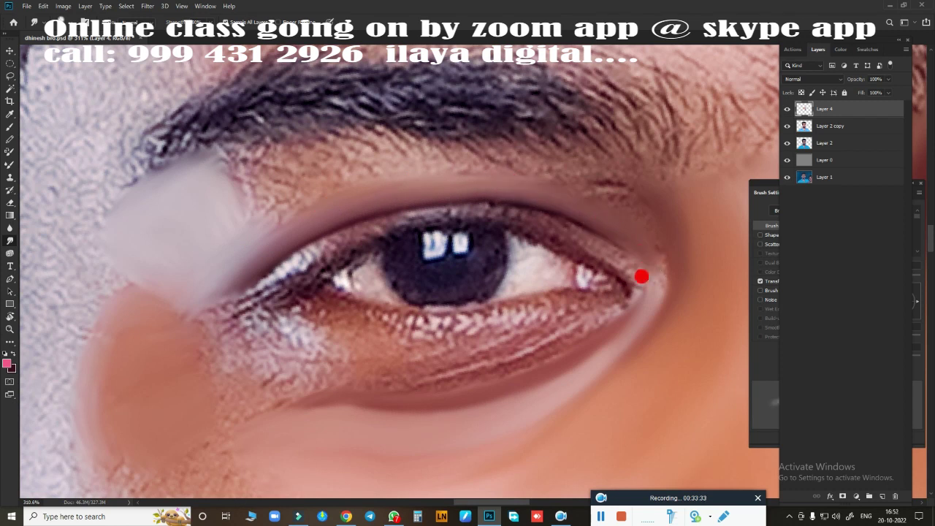
mouse_move(654, 269)
mouse_down()
mouse_move(585, 177)
mouse_move(657, 220)
mouse_move(662, 309)
mouse_up()
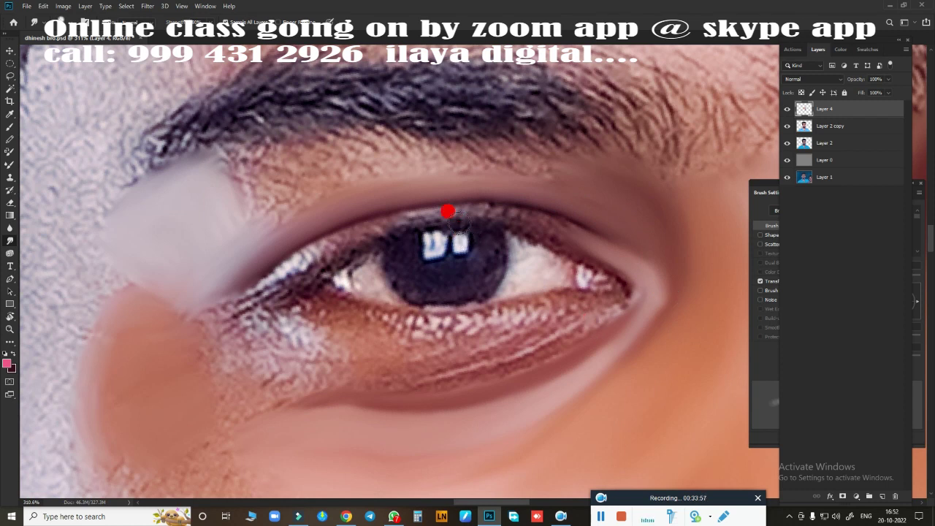
mouse_move(264, 156)
mouse_down()
mouse_move(203, 166)
mouse_move(192, 230)
mouse_move(323, 136)
mouse_move(549, 152)
mouse_move(406, 134)
mouse_move(646, 214)
mouse_up()
mouse_move(557, 190)
mouse_down()
mouse_move(376, 167)
mouse_move(594, 182)
mouse_move(638, 204)
mouse_up()
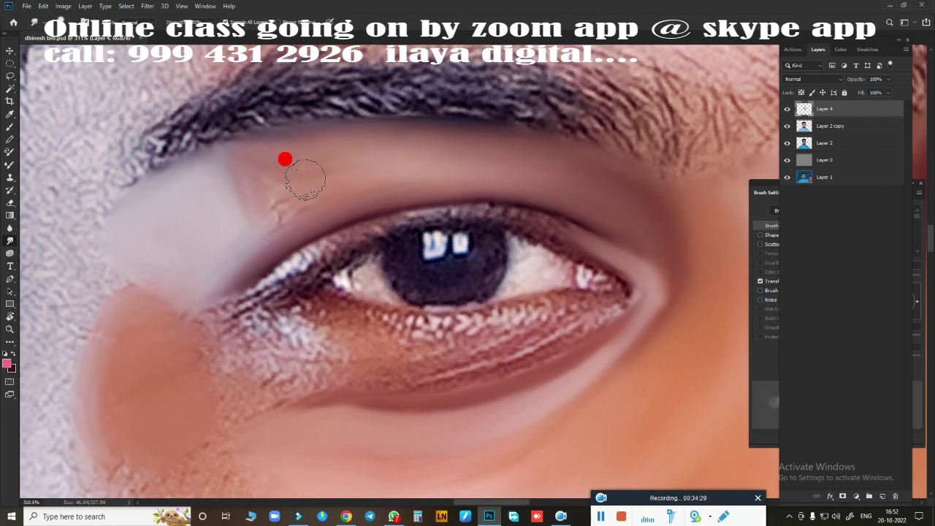
drag(306, 179, 315, 201)
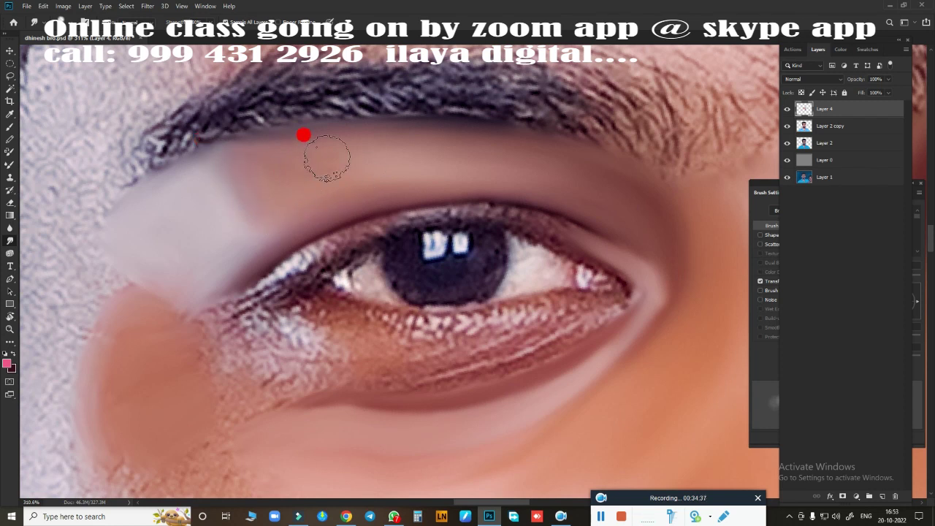
mouse_move(303, 135)
mouse_down()
mouse_move(487, 136)
mouse_move(230, 139)
mouse_move(243, 187)
mouse_move(136, 284)
mouse_move(141, 274)
mouse_move(258, 271)
mouse_up()
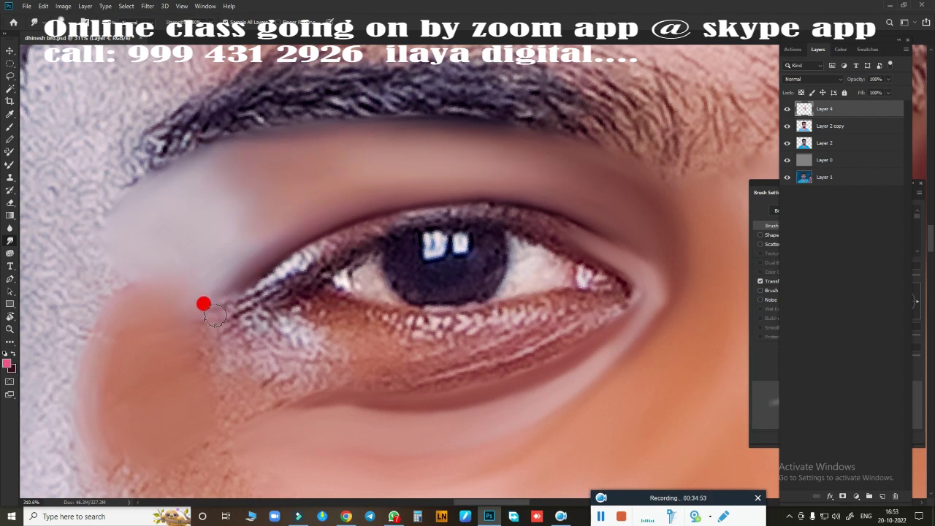
mouse_move(204, 311)
mouse_down()
mouse_move(289, 271)
mouse_move(355, 215)
mouse_move(445, 196)
mouse_up()
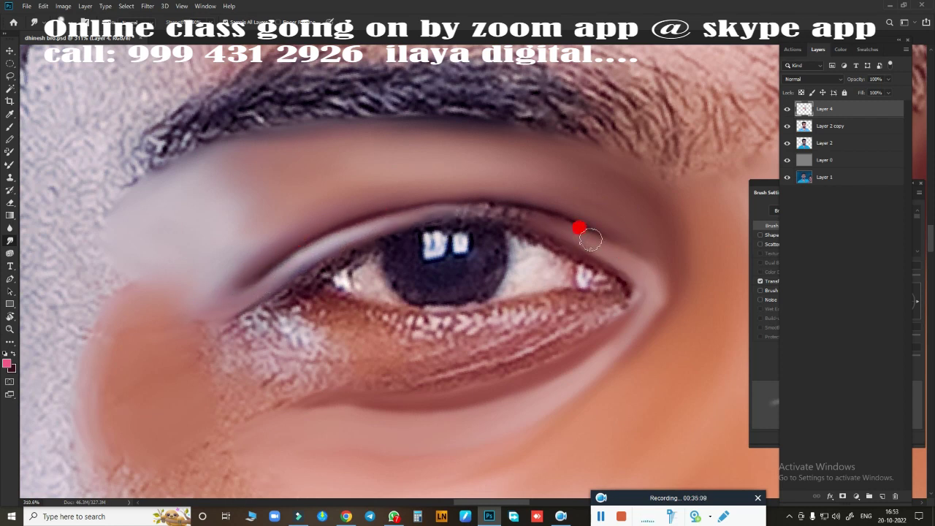
Blend the upper lash line toward the inner corner, then smooth the lower lid texture
drag(590, 239, 405, 223)
drag(557, 227, 372, 223)
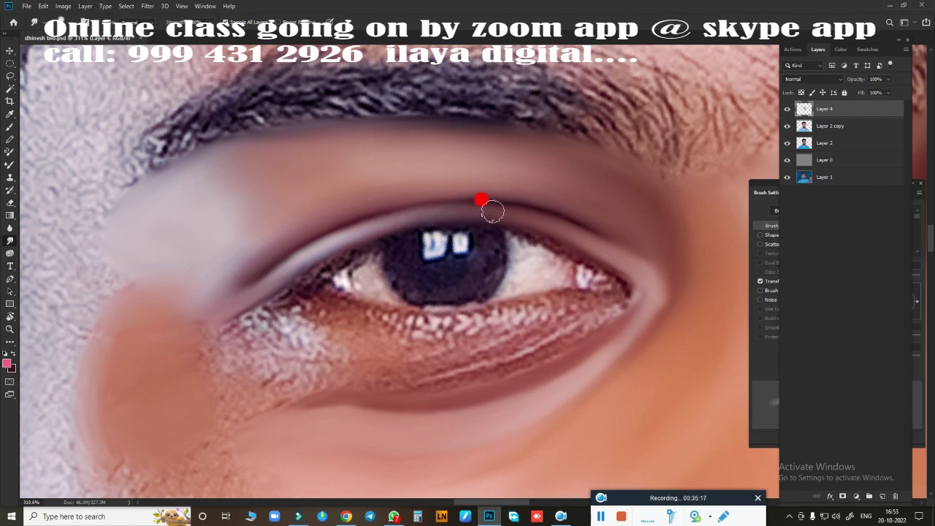
drag(320, 253, 247, 274)
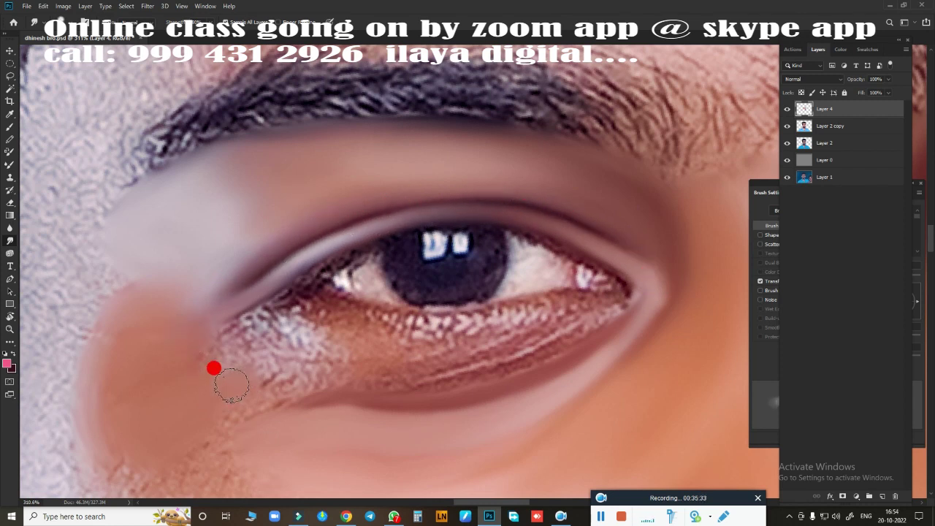
drag(232, 385, 297, 374)
drag(382, 380, 585, 310)
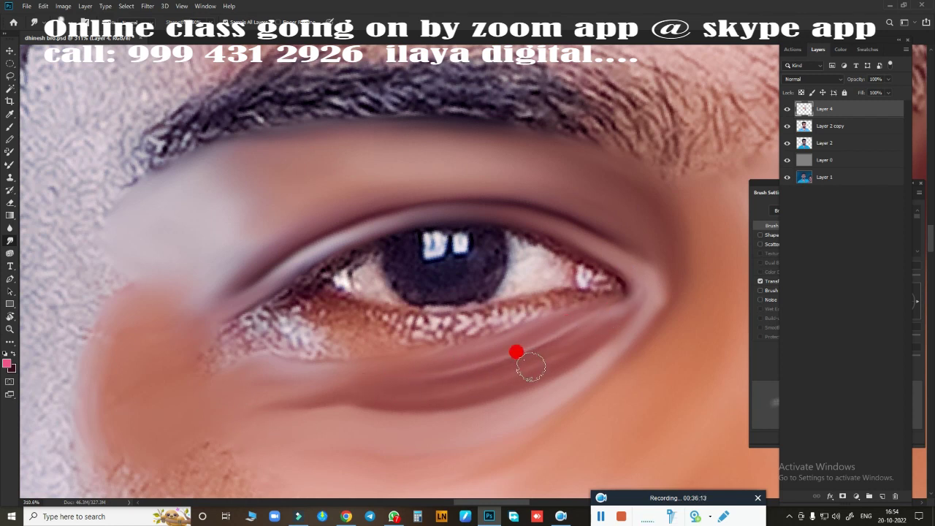
drag(192, 350, 236, 336)
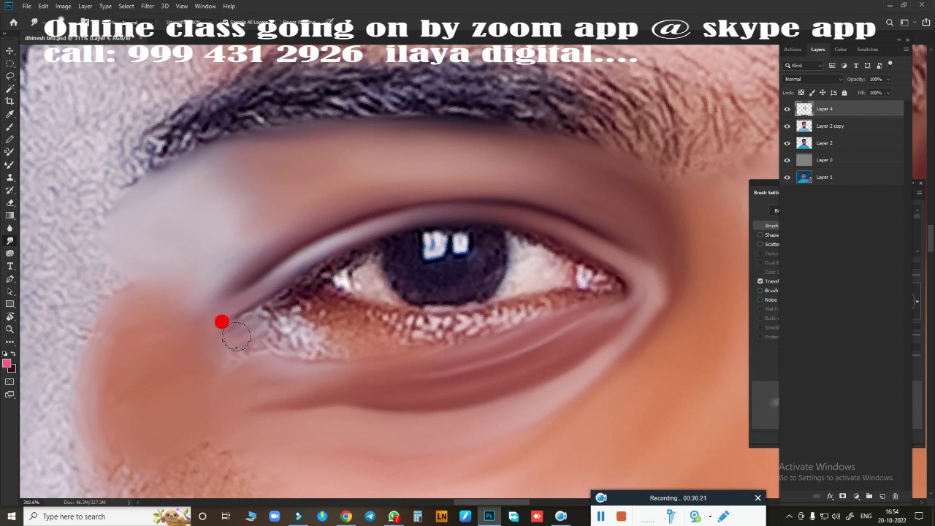
drag(211, 391, 276, 326)
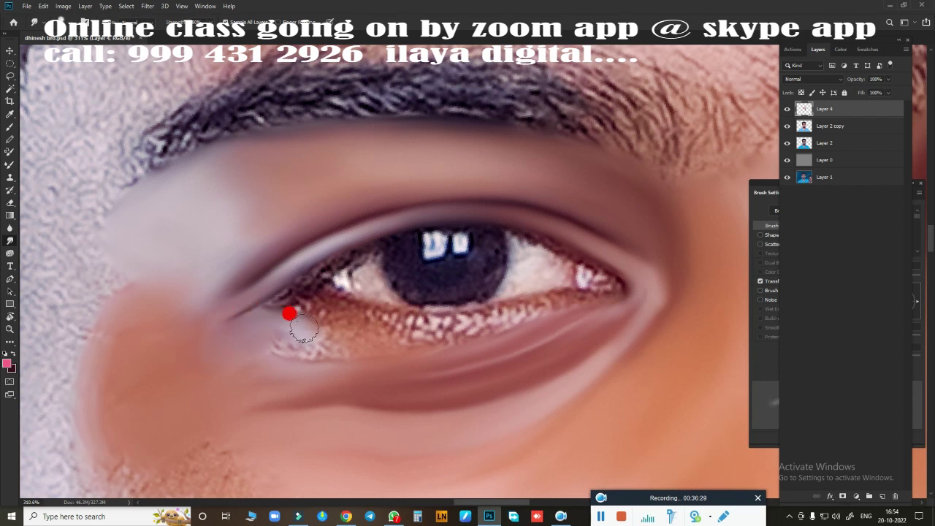
drag(326, 349, 578, 309)
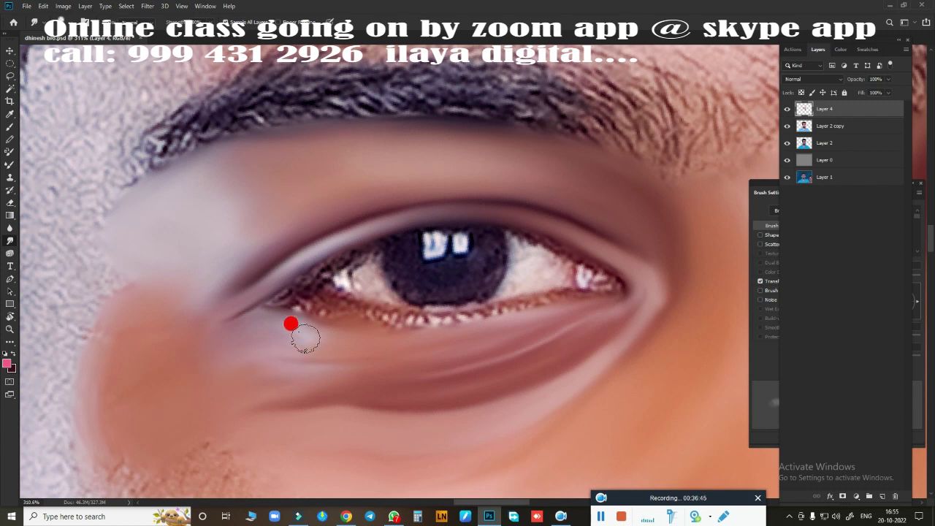
mouse_move(245, 378)
mouse_down()
mouse_move(255, 368)
mouse_move(221, 388)
mouse_move(286, 388)
mouse_move(280, 382)
mouse_move(313, 376)
mouse_up()
Even out the under-eye skin tone and the lower lash line beneath the iris
drag(508, 470, 515, 357)
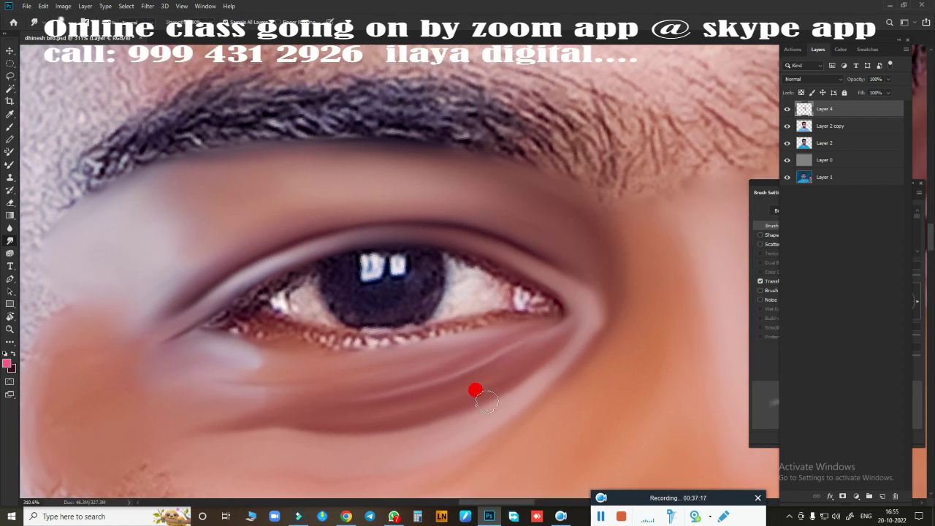
drag(498, 378, 245, 402)
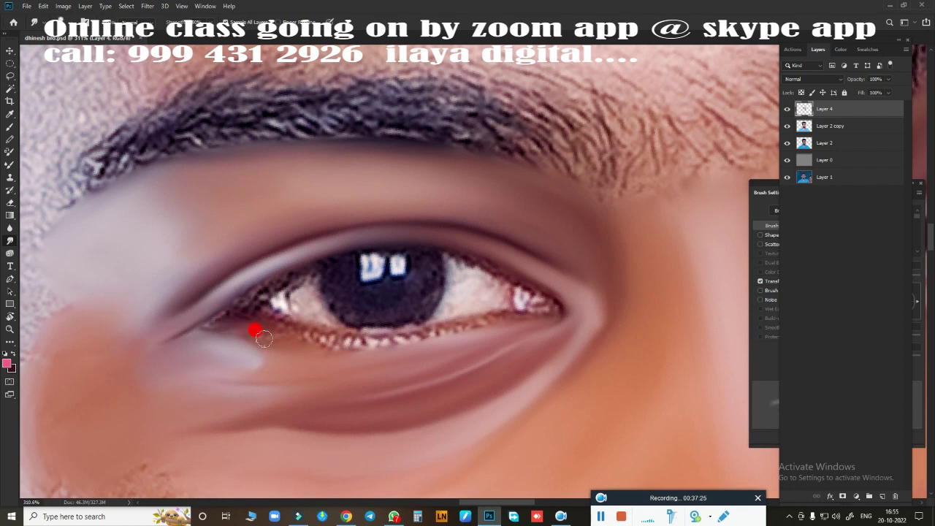
mouse_move(269, 319)
mouse_down()
mouse_move(403, 328)
mouse_move(369, 336)
mouse_up()
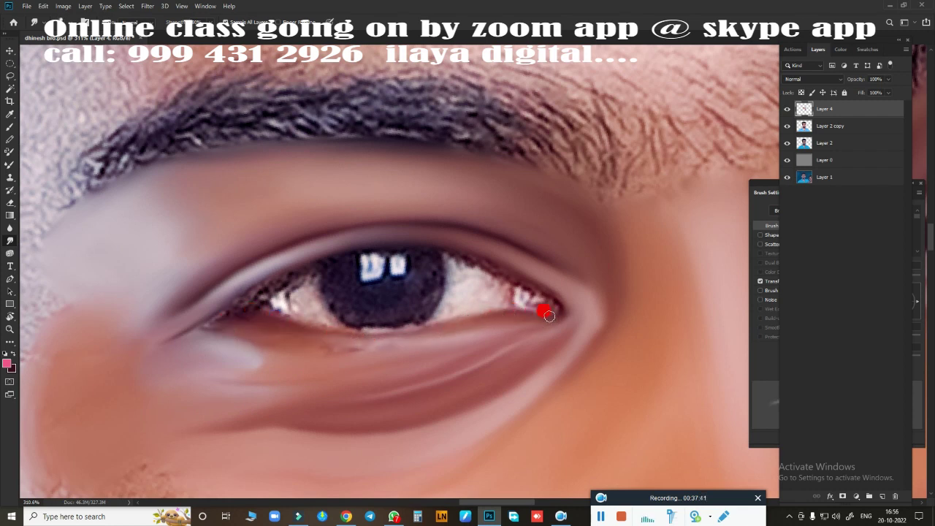
drag(288, 343, 369, 350)
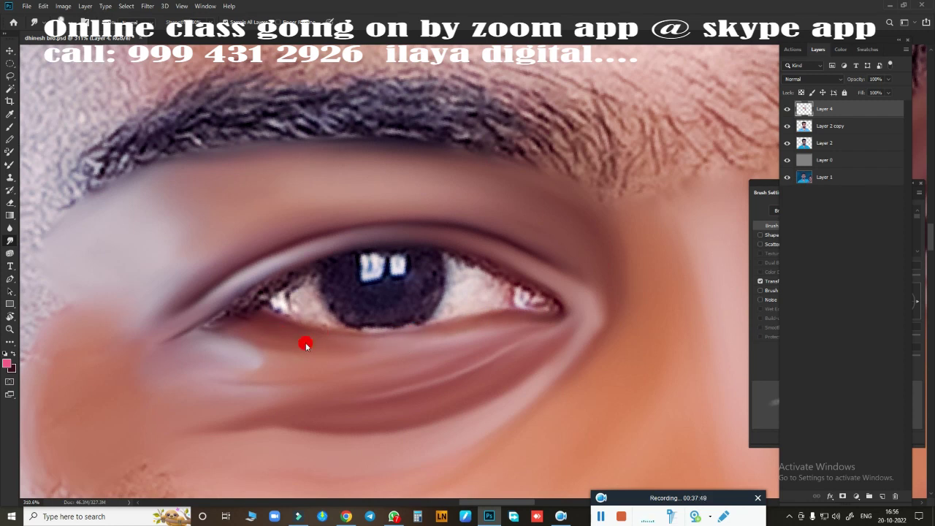
drag(305, 345, 495, 323)
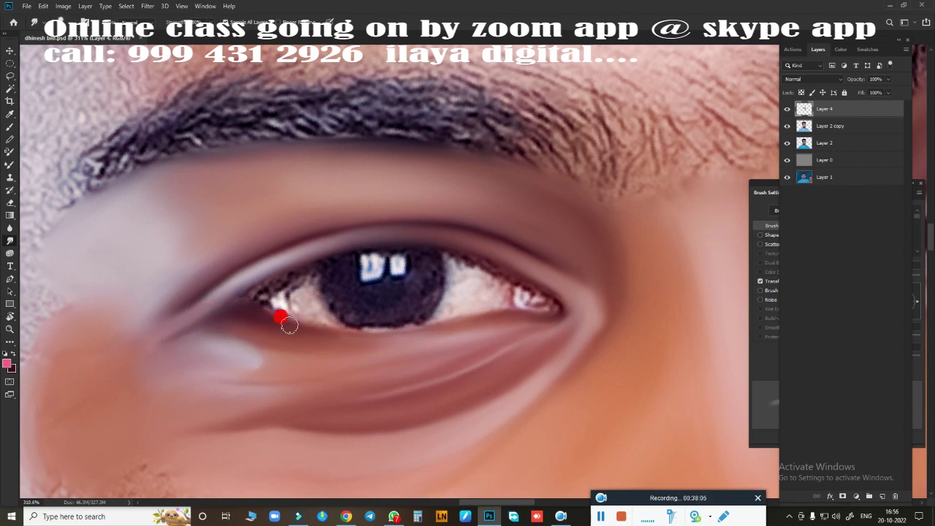
scroll(553, 370, down, 2)
scroll(602, 282, up, 3)
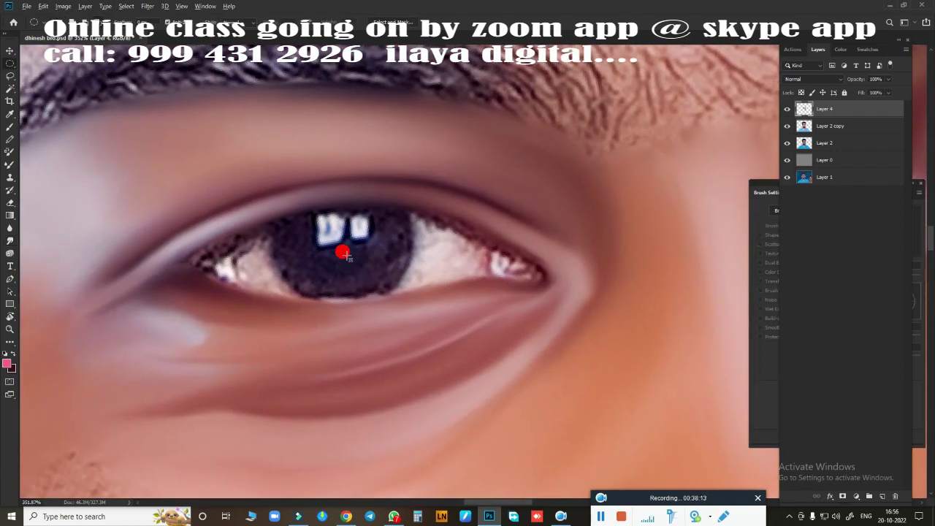
Draw a circular selection around the iris and set the foreground colour to near-black
drag(340, 250, 407, 295)
drag(341, 258, 418, 345)
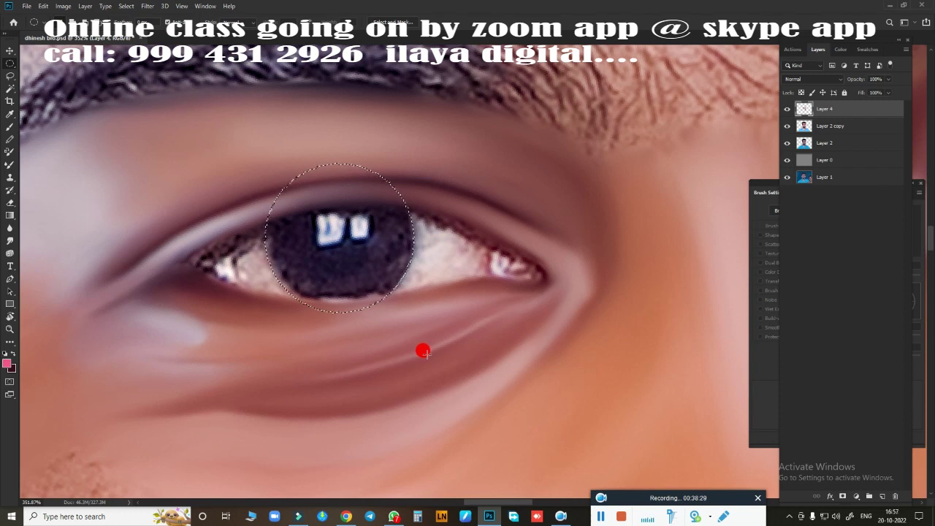
scroll(422, 348, up, 1)
scroll(472, 335, up, 1)
click(8, 363)
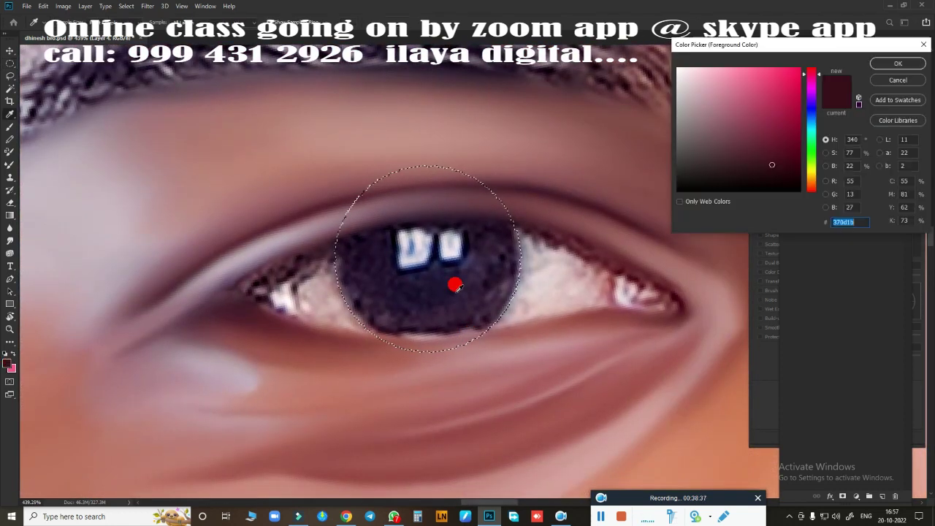
click(456, 285)
click(898, 64)
Paint the iris solid near-black inside the selection, covering its purple highlights
mouse_move(410, 285)
mouse_down()
mouse_move(444, 267)
mouse_move(468, 292)
mouse_move(368, 280)
mouse_move(485, 269)
mouse_move(475, 251)
mouse_move(489, 257)
mouse_move(466, 244)
mouse_move(420, 269)
mouse_move(354, 274)
mouse_up()
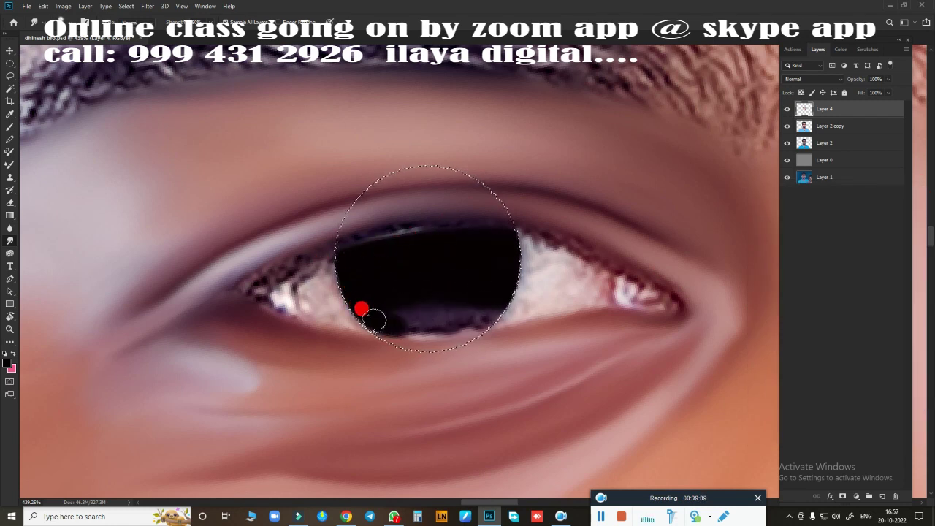
mouse_move(373, 319)
mouse_down()
mouse_move(426, 320)
mouse_move(465, 297)
mouse_move(420, 324)
mouse_move(471, 315)
mouse_up()
drag(453, 228, 396, 227)
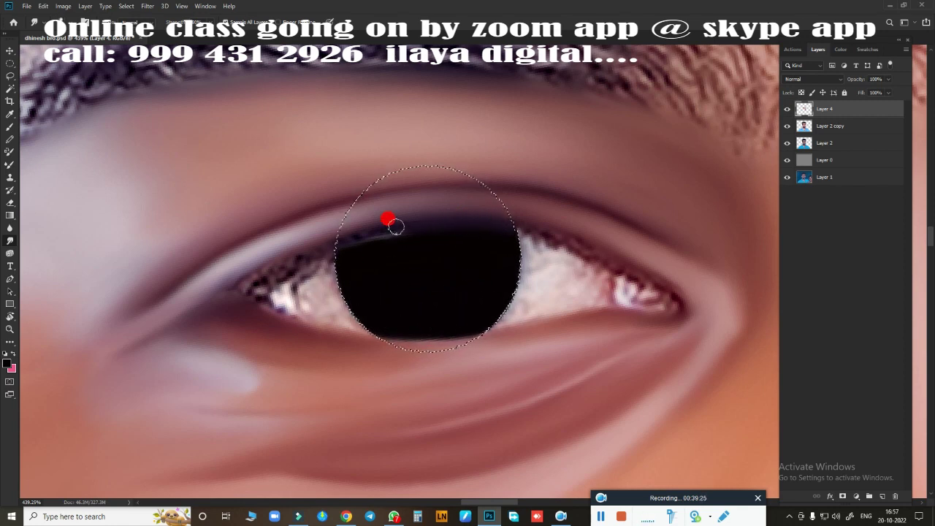
mouse_move(443, 247)
mouse_down()
mouse_move(397, 236)
mouse_move(494, 321)
mouse_up()
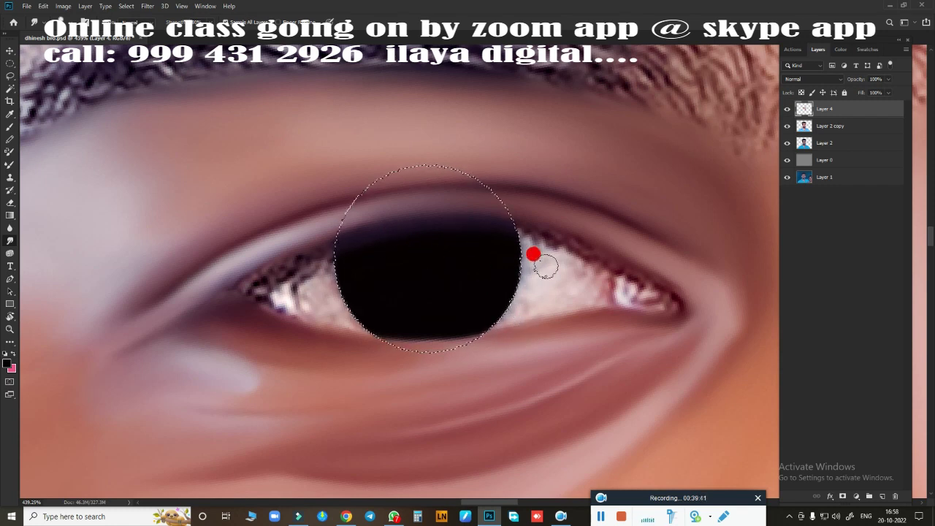
Brush the eye whites lighter on both sides of the iris
drag(546, 267, 528, 220)
mouse_move(554, 274)
mouse_down()
mouse_move(600, 277)
mouse_move(566, 262)
mouse_move(592, 288)
mouse_move(555, 298)
mouse_move(601, 286)
mouse_move(531, 293)
mouse_move(648, 293)
mouse_move(633, 282)
mouse_move(534, 307)
mouse_move(616, 322)
mouse_up()
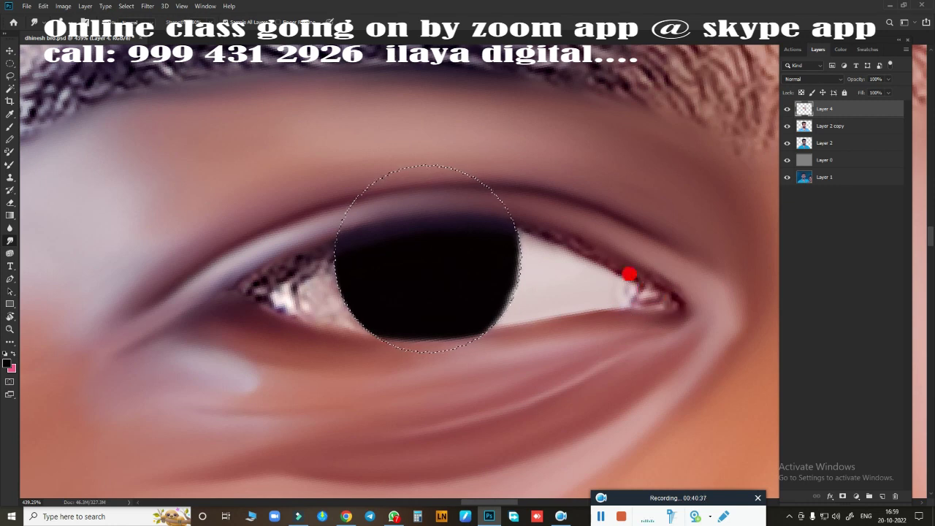
mouse_move(301, 295)
mouse_down()
mouse_move(320, 265)
mouse_move(285, 287)
mouse_move(313, 293)
mouse_move(293, 299)
mouse_move(332, 302)
mouse_up()
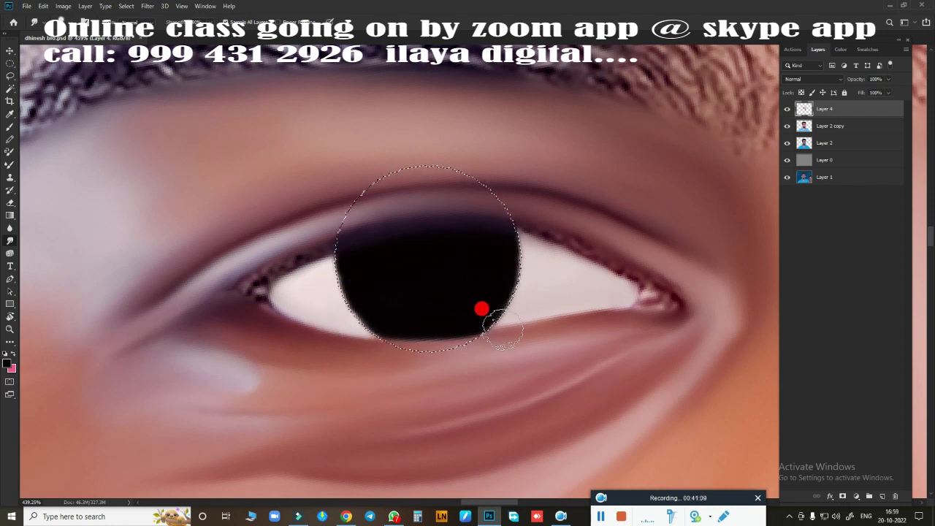
Add Layer 5, toggle Layer 4 to compare, and shape the left catchlight
click(883, 496)
click(787, 126)
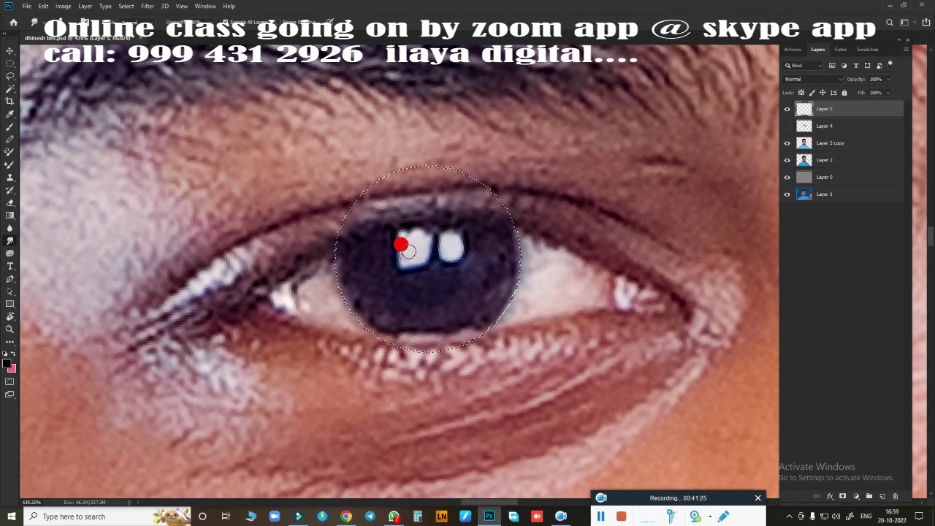
click(787, 126)
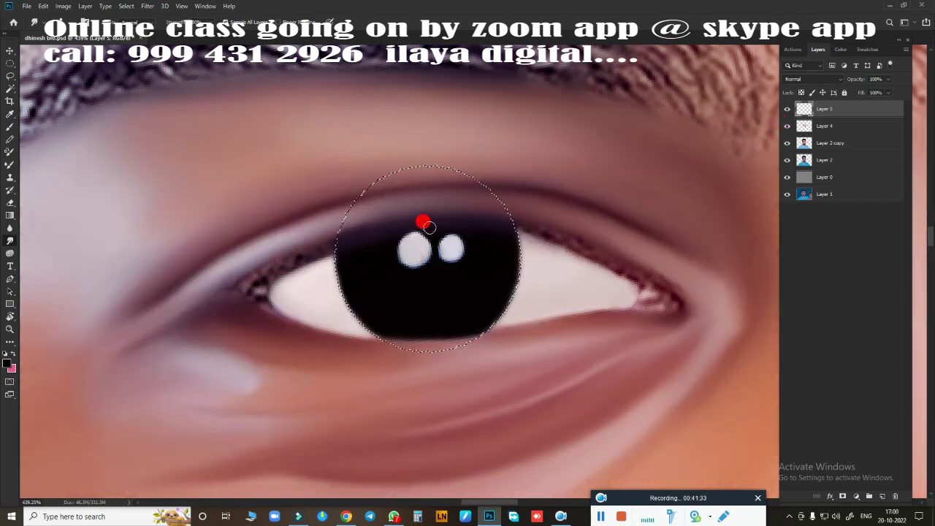
drag(390, 248, 429, 237)
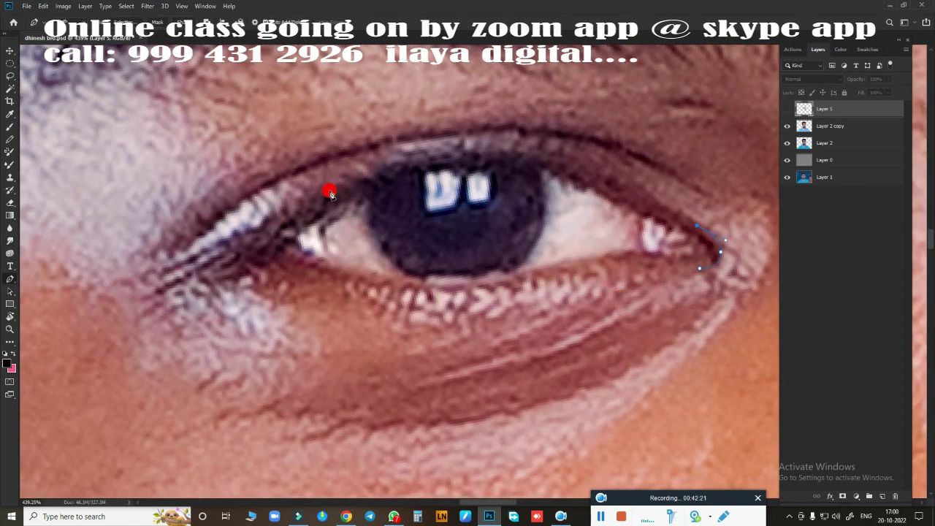
Trace the eye outline, feather it, and paint dark maroon rims along the lower and upper lids
drag(327, 193, 136, 307)
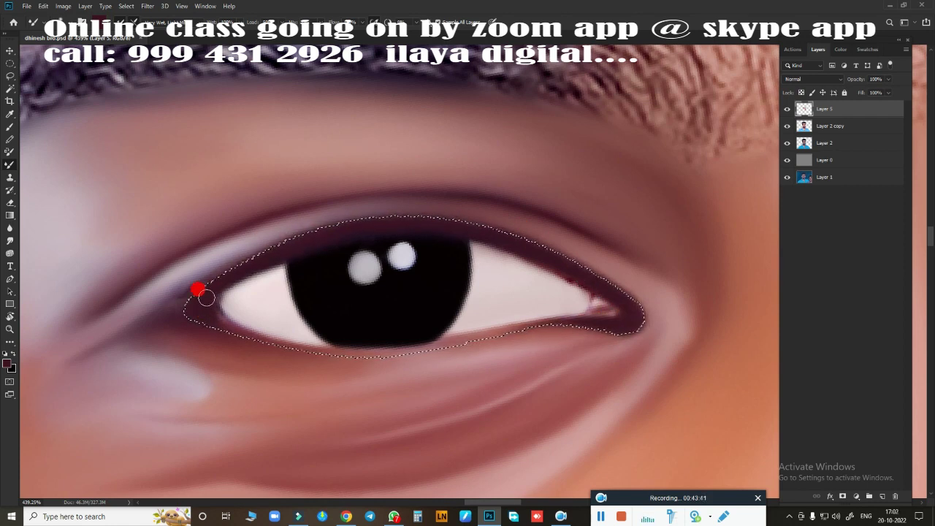
drag(378, 360, 476, 340)
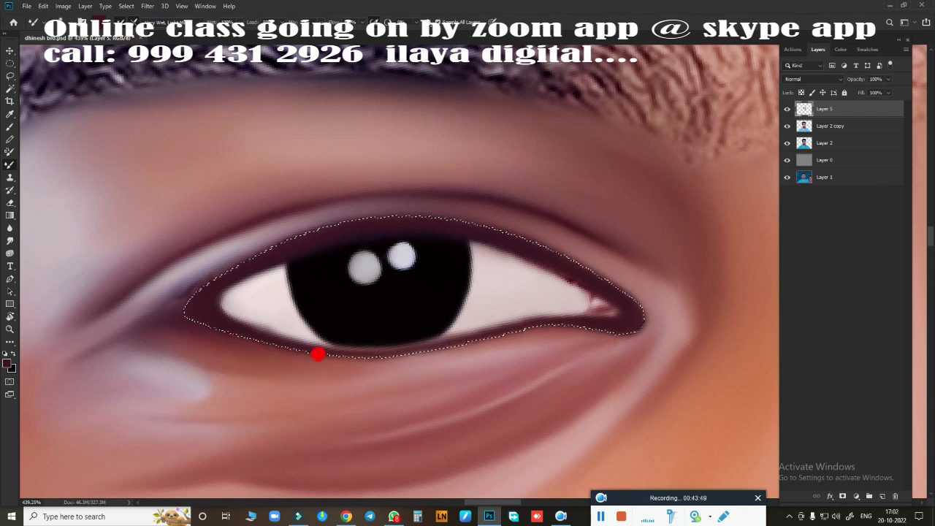
key(shift+F6)
key(Return)
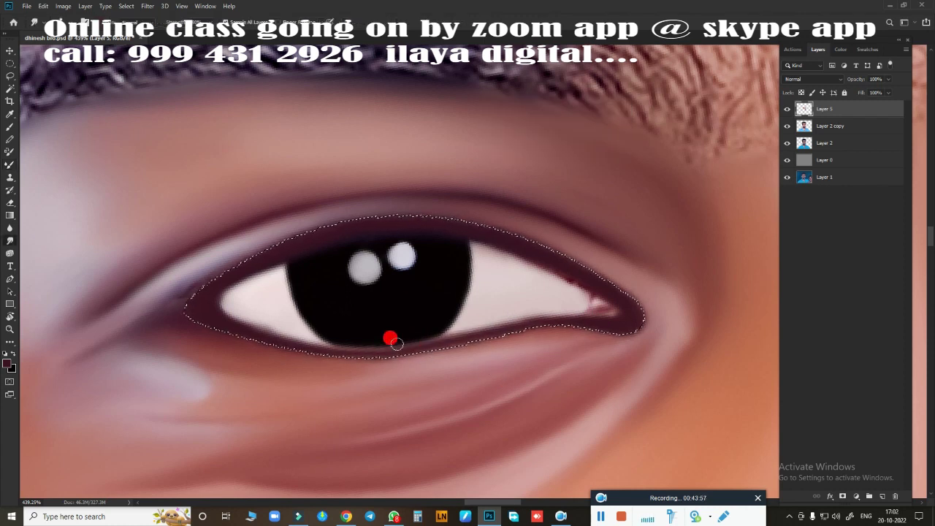
mouse_move(103, 334)
mouse_down()
mouse_move(364, 224)
mouse_move(179, 283)
mouse_up()
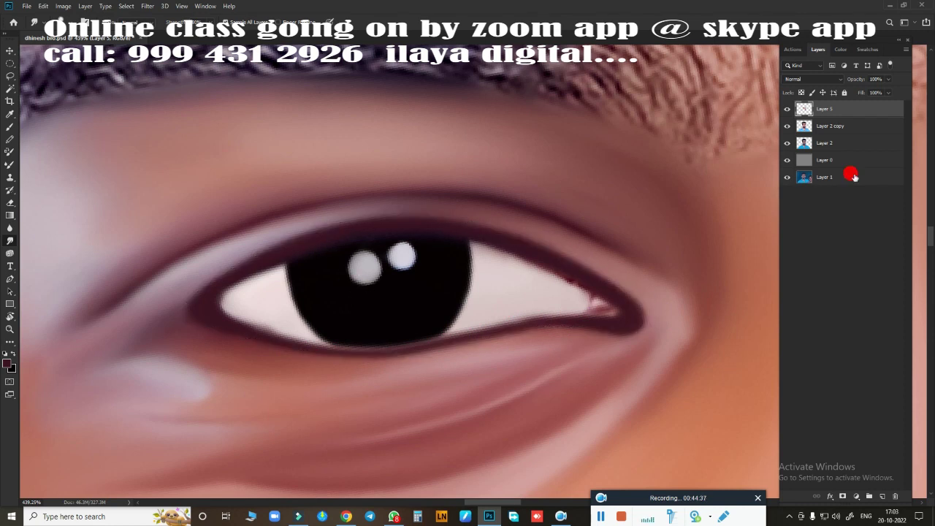
Hide Layer 5 and trace a tight outline around the eye white with the Pen tool
click(787, 108)
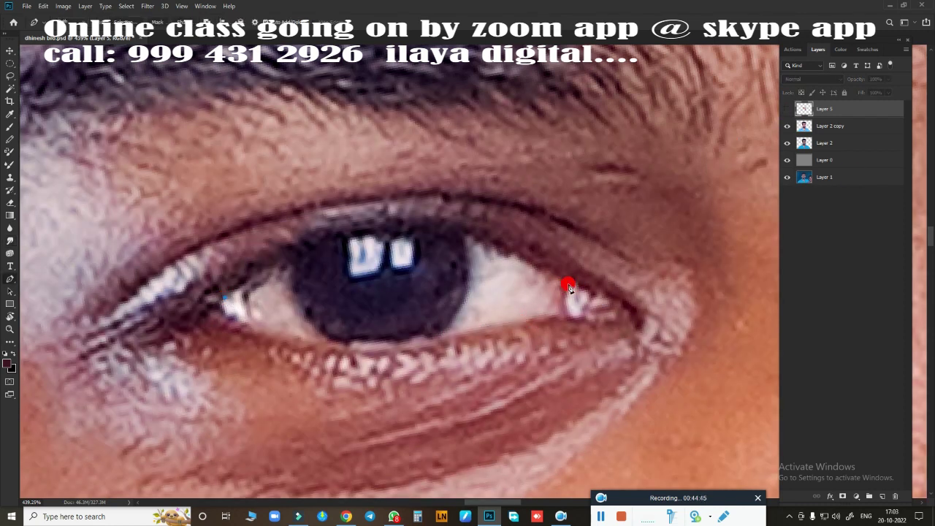
drag(569, 285, 766, 410)
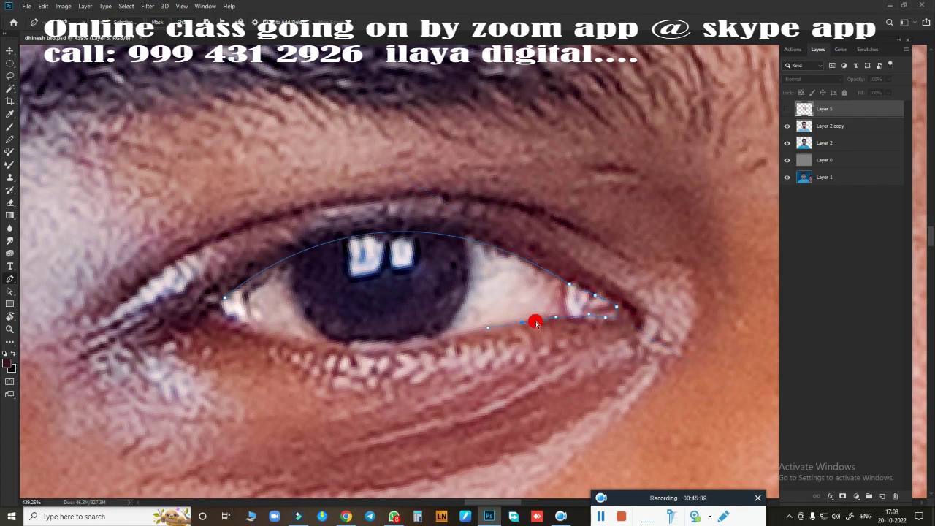
drag(269, 333, 173, 284)
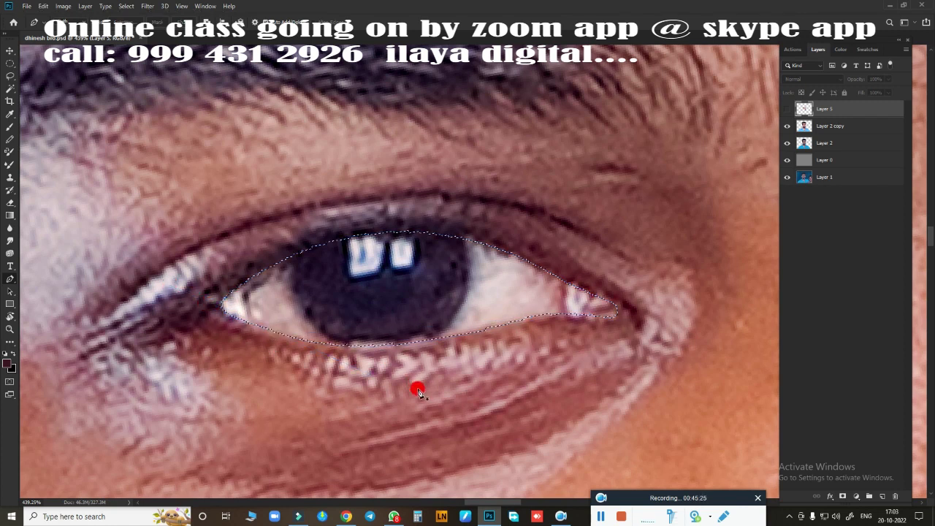
Brush the eye white smooth and light inside the traced selection, from inner corner outward
key(r)
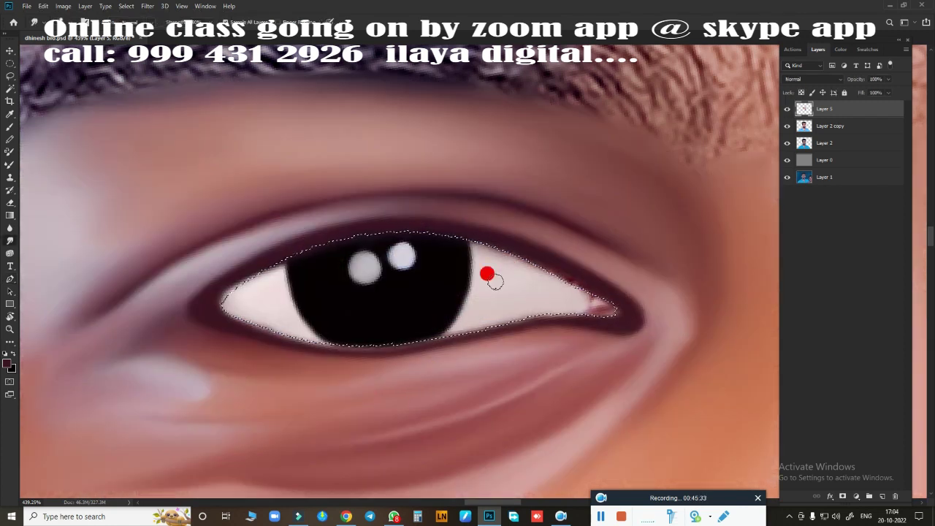
drag(595, 317, 552, 321)
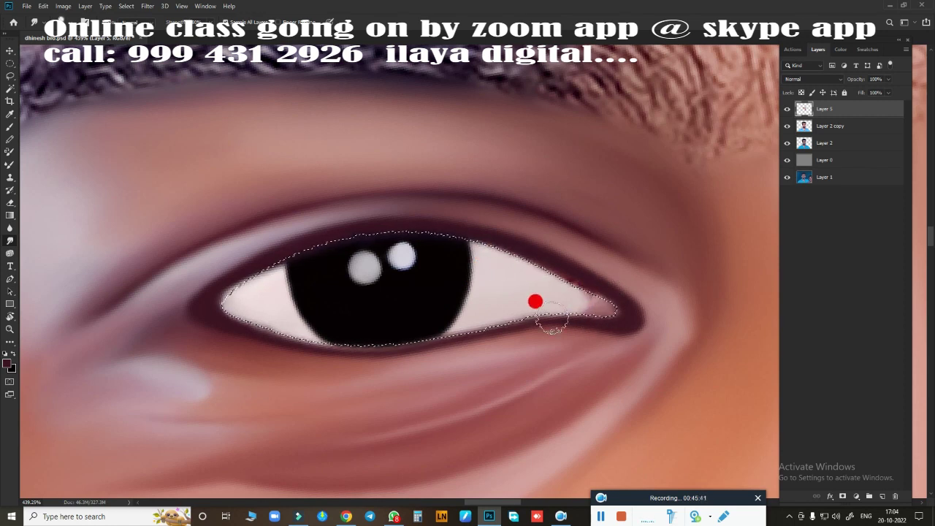
mouse_move(311, 230)
mouse_down()
mouse_move(415, 217)
mouse_move(384, 334)
mouse_move(370, 317)
mouse_move(202, 293)
mouse_move(293, 244)
mouse_move(252, 320)
mouse_up()
mouse_move(322, 346)
mouse_down()
mouse_move(616, 319)
mouse_move(455, 295)
mouse_move(472, 233)
mouse_move(587, 285)
mouse_move(589, 314)
mouse_move(376, 372)
mouse_up()
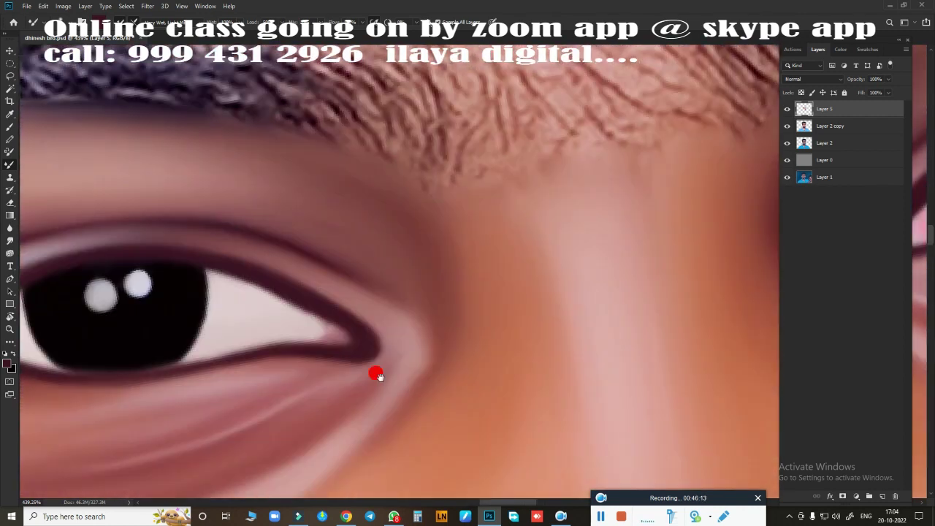
Set a pink foreground colour and lighten the outer corner of the eye white
click(99, 20)
click(747, 67)
click(898, 63)
mouse_move(425, 321)
mouse_down()
mouse_move(389, 313)
mouse_move(378, 292)
mouse_move(408, 314)
mouse_move(372, 309)
mouse_move(388, 299)
mouse_move(368, 299)
mouse_up()
Smudge the temple skin smooth from the hairline down toward the eye corner
scroll(396, 359, down, 5)
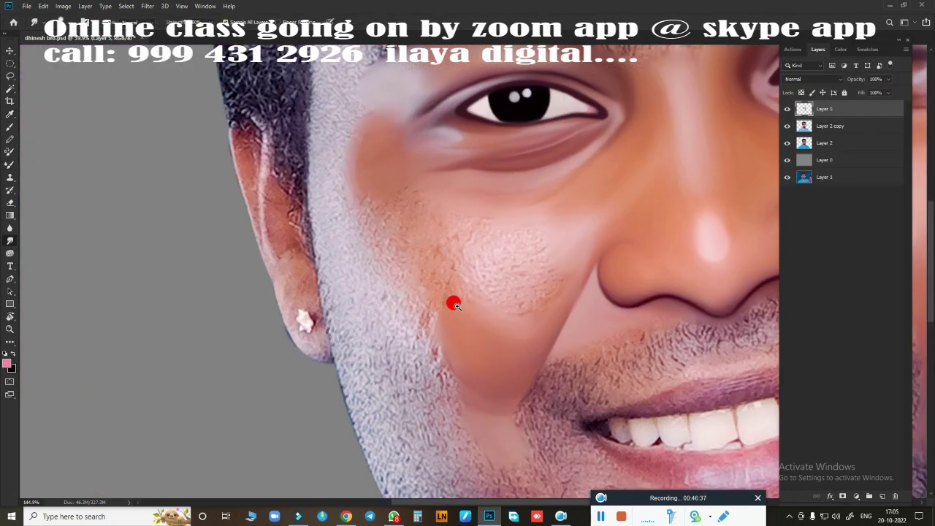
scroll(451, 302, down, 1)
scroll(457, 328, down, 3)
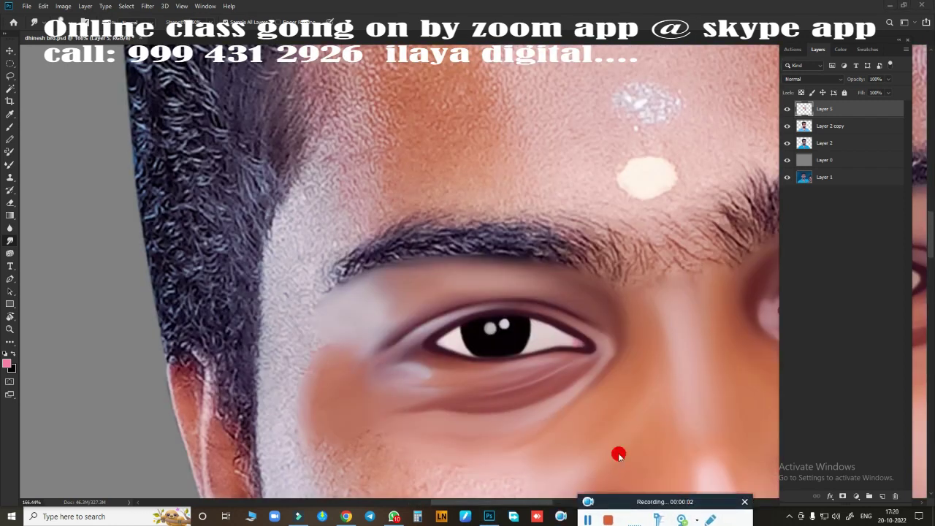
mouse_move(311, 211)
mouse_down()
mouse_move(302, 219)
mouse_move(315, 252)
mouse_move(316, 183)
mouse_move(339, 231)
mouse_up()
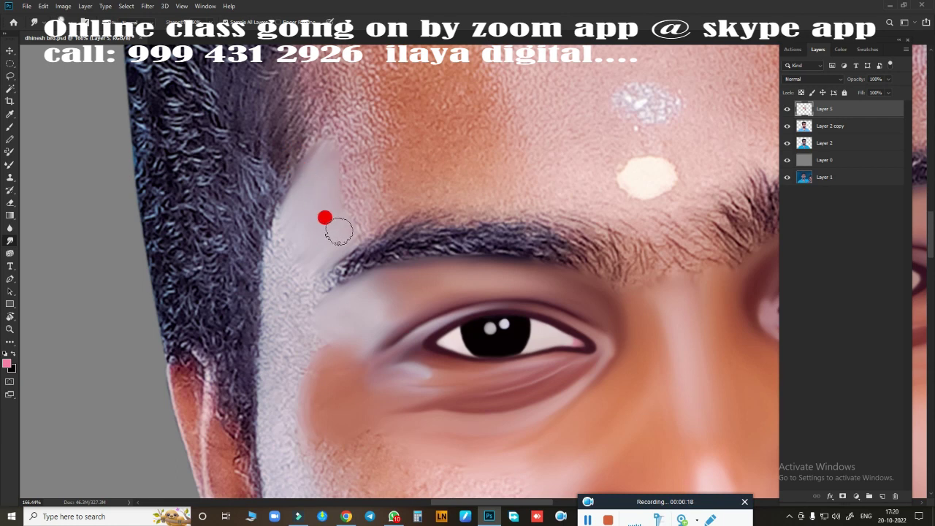
mouse_move(319, 268)
mouse_down()
mouse_move(286, 229)
mouse_move(278, 280)
mouse_move(302, 199)
mouse_move(288, 343)
mouse_up()
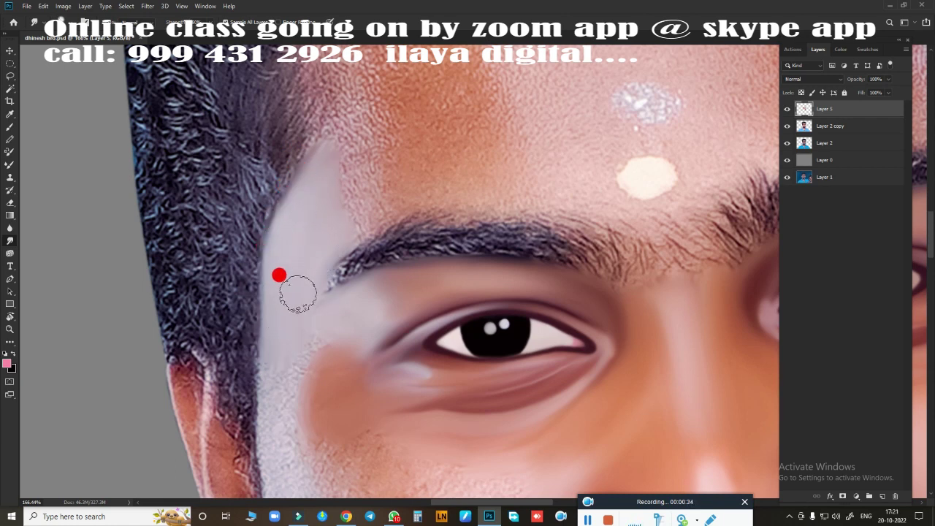
mouse_move(297, 293)
mouse_down()
mouse_move(341, 309)
mouse_move(358, 299)
mouse_move(302, 359)
mouse_up()
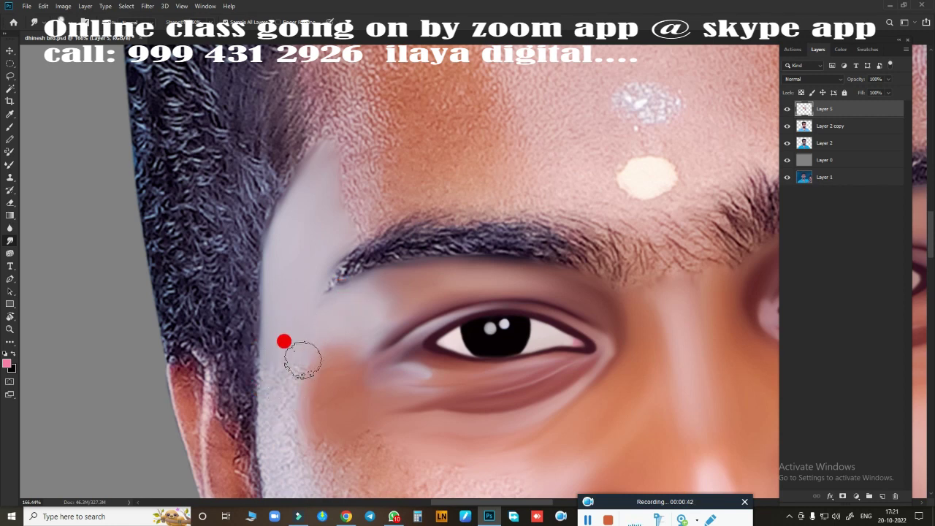
scroll(303, 360, down, 5)
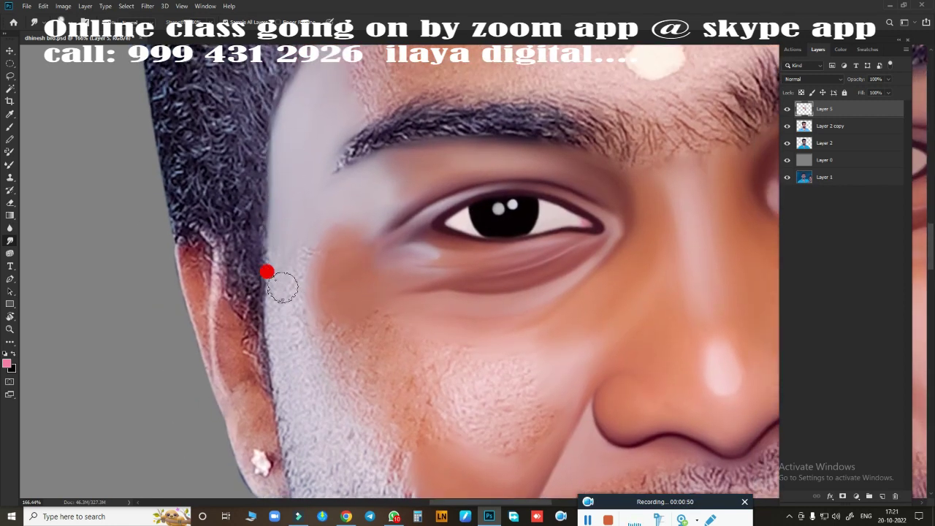
mouse_move(282, 287)
mouse_down()
mouse_move(285, 309)
mouse_move(275, 263)
mouse_move(298, 244)
mouse_move(372, 216)
mouse_move(326, 317)
mouse_move(297, 334)
mouse_move(307, 355)
mouse_up()
Smudge the cheek stubble below the ear into smooth skin
scroll(307, 355, down, 8)
mouse_move(319, 257)
mouse_down()
mouse_move(275, 198)
mouse_move(282, 248)
mouse_up()
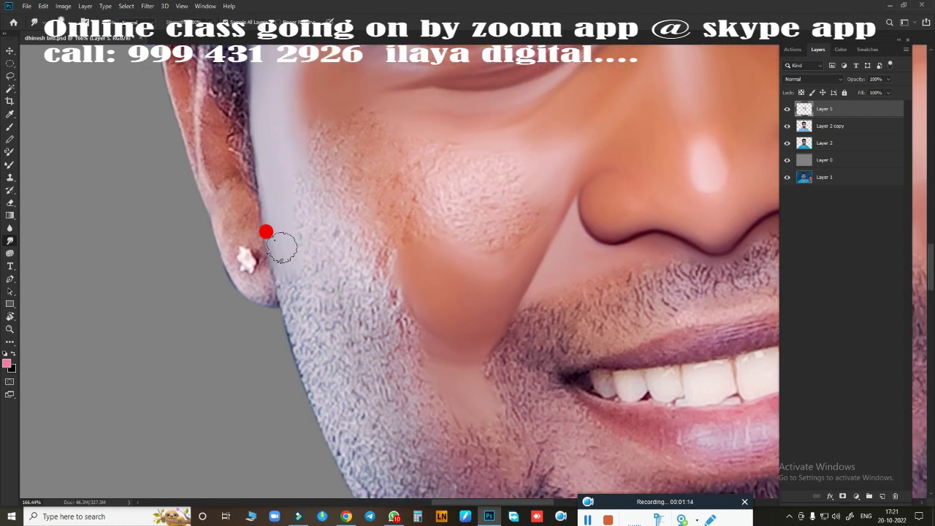
scroll(329, 226, down, 3)
scroll(385, 213, up, 2)
scroll(356, 328, up, 1)
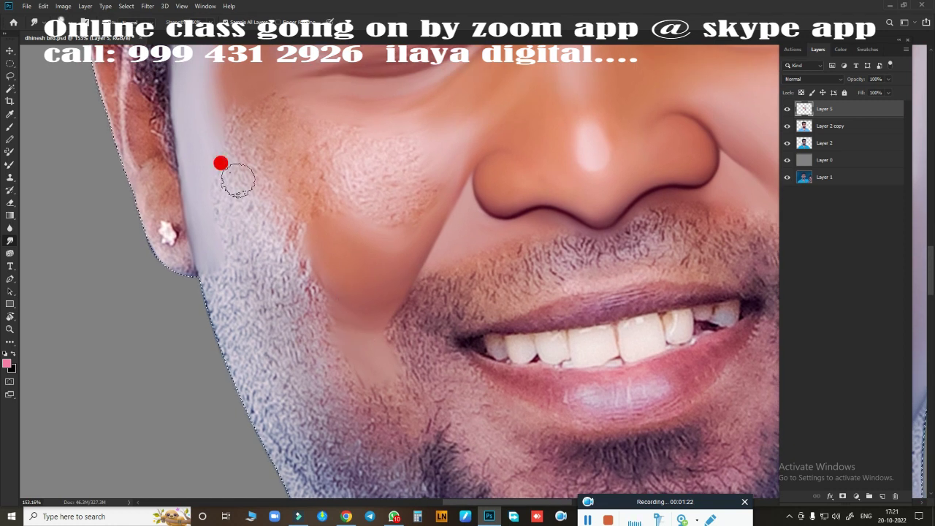
mouse_move(237, 179)
mouse_down()
mouse_move(193, 150)
mouse_move(299, 234)
mouse_move(328, 247)
mouse_move(295, 190)
mouse_move(348, 215)
mouse_move(328, 205)
mouse_move(376, 246)
mouse_move(230, 226)
mouse_move(226, 314)
mouse_move(236, 341)
mouse_move(226, 255)
mouse_move(240, 217)
mouse_move(259, 294)
mouse_move(246, 305)
mouse_move(312, 283)
mouse_move(290, 242)
mouse_move(349, 284)
mouse_move(321, 237)
mouse_move(403, 232)
mouse_move(309, 206)
mouse_move(307, 281)
mouse_move(258, 331)
mouse_up()
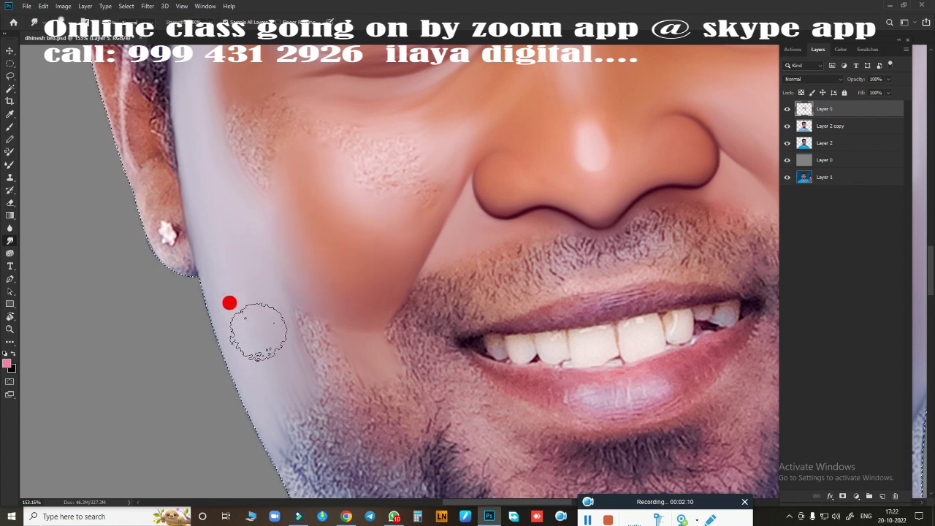
Smudge the textured cheek patch beside the nose and the jaw stubble down to the beard
scroll(312, 362, up, 3)
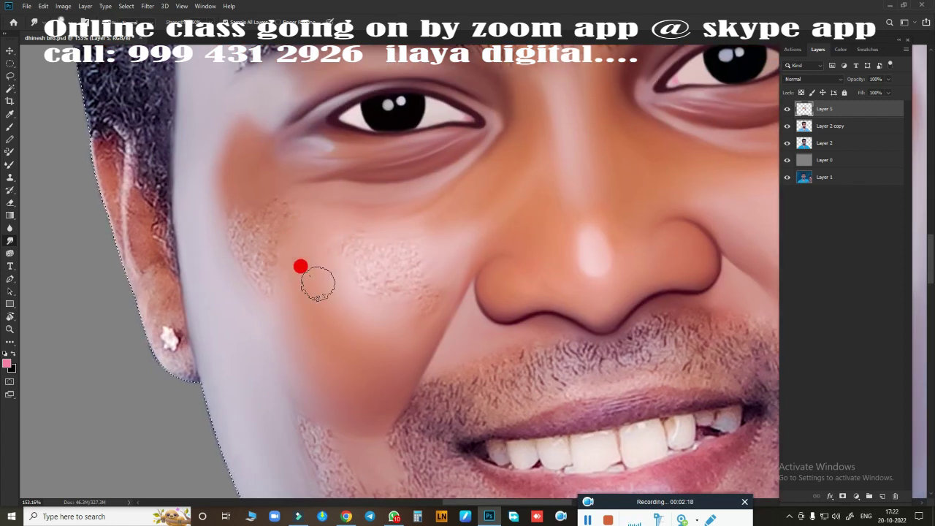
mouse_move(318, 283)
mouse_down()
mouse_move(259, 222)
mouse_move(229, 125)
mouse_move(245, 243)
mouse_move(280, 217)
mouse_move(261, 230)
mouse_move(256, 104)
mouse_move(237, 194)
mouse_move(201, 207)
mouse_move(214, 114)
mouse_move(241, 221)
mouse_move(261, 219)
mouse_move(429, 288)
mouse_move(382, 187)
mouse_move(321, 257)
mouse_move(361, 194)
mouse_move(323, 255)
mouse_move(246, 205)
mouse_move(357, 158)
mouse_move(290, 202)
mouse_move(334, 209)
mouse_move(341, 200)
mouse_move(324, 233)
mouse_move(260, 245)
mouse_move(285, 230)
mouse_move(288, 253)
mouse_up()
mouse_move(353, 392)
mouse_down()
mouse_move(382, 217)
mouse_move(366, 174)
mouse_up()
mouse_move(366, 174)
mouse_down()
mouse_move(302, 259)
mouse_move(227, 283)
mouse_move(312, 353)
mouse_move(254, 256)
mouse_move(314, 276)
mouse_move(280, 289)
mouse_up()
drag(311, 237, 233, 108)
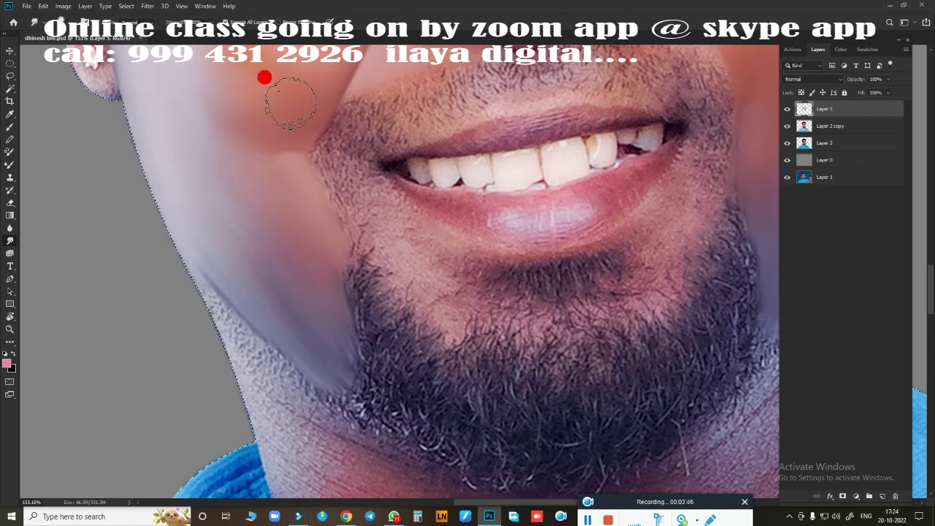
Blend the beard-edge hairs on the neck into smooth skin
scroll(213, 178, up, 2)
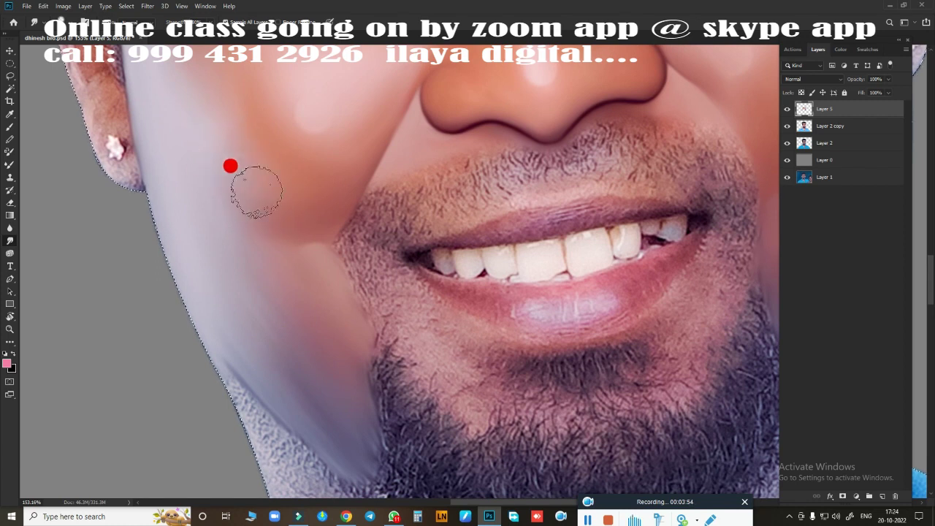
scroll(240, 121, down, 3)
drag(192, 79, 215, 117)
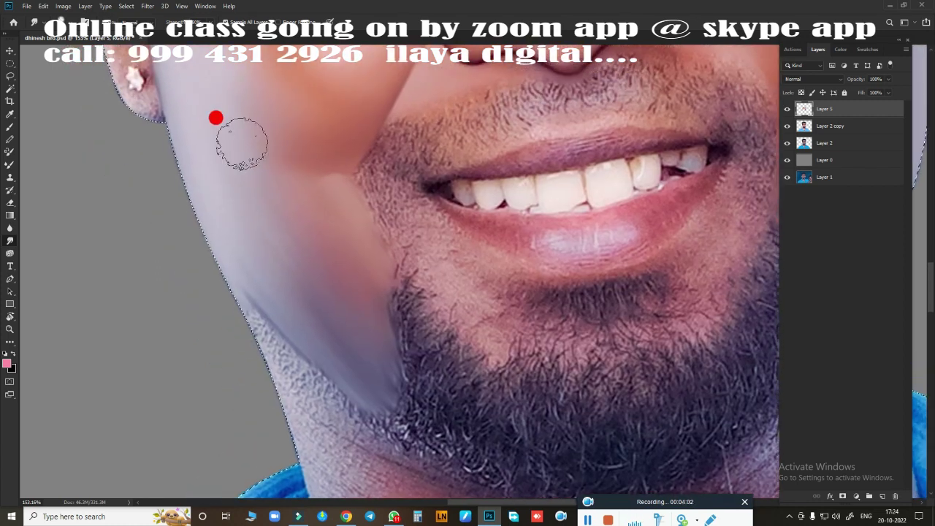
drag(309, 266, 281, 180)
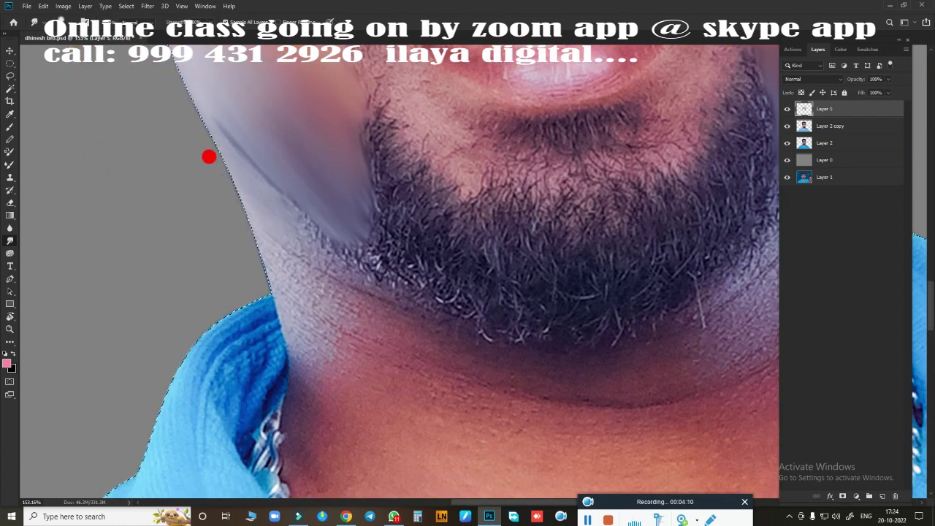
mouse_move(344, 272)
mouse_down()
mouse_move(360, 244)
mouse_move(240, 147)
mouse_move(298, 185)
mouse_move(330, 165)
mouse_move(376, 318)
mouse_move(284, 307)
mouse_move(299, 431)
mouse_move(292, 317)
mouse_move(329, 297)
mouse_move(424, 340)
mouse_move(355, 359)
mouse_move(389, 441)
mouse_move(403, 372)
mouse_move(314, 402)
mouse_up()
Soften the shadow band along the jawline and neck under the beard with the Eraser
scroll(438, 317, down, 3)
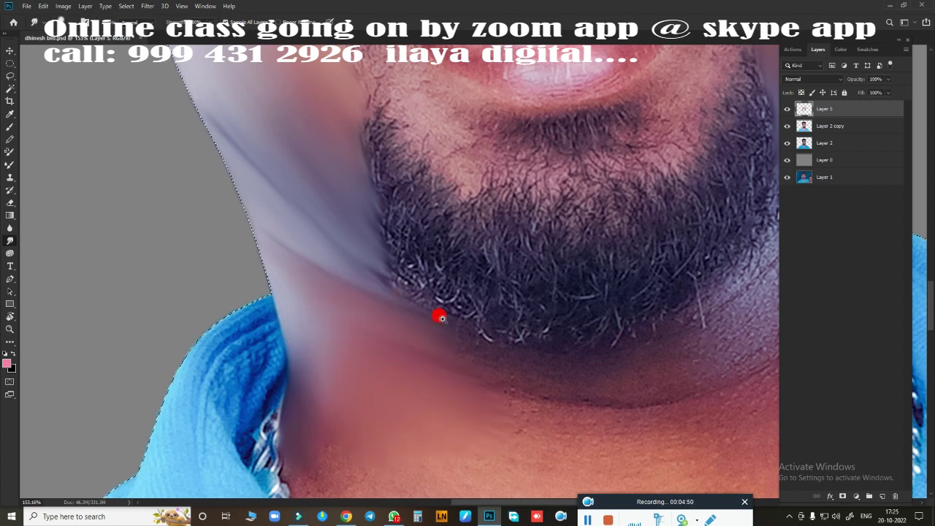
key(e)
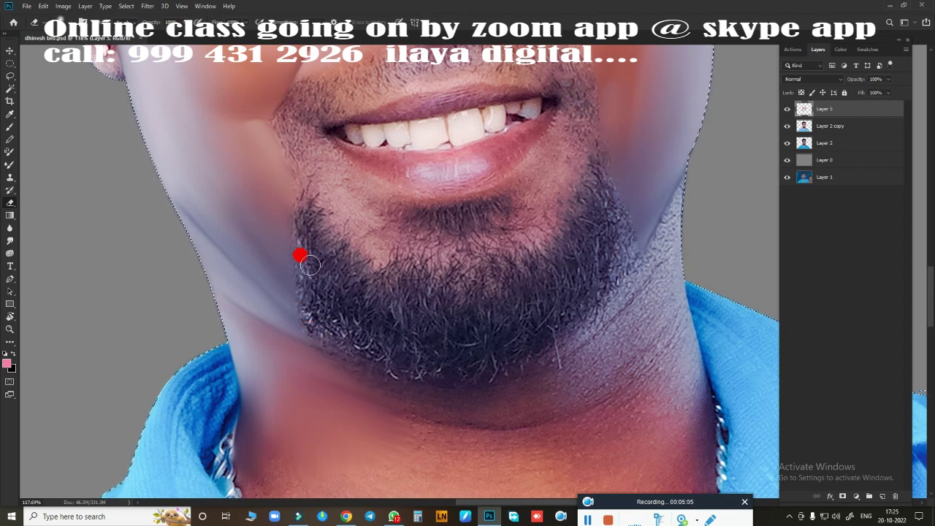
scroll(434, 241, down, 3)
scroll(435, 241, up, 3)
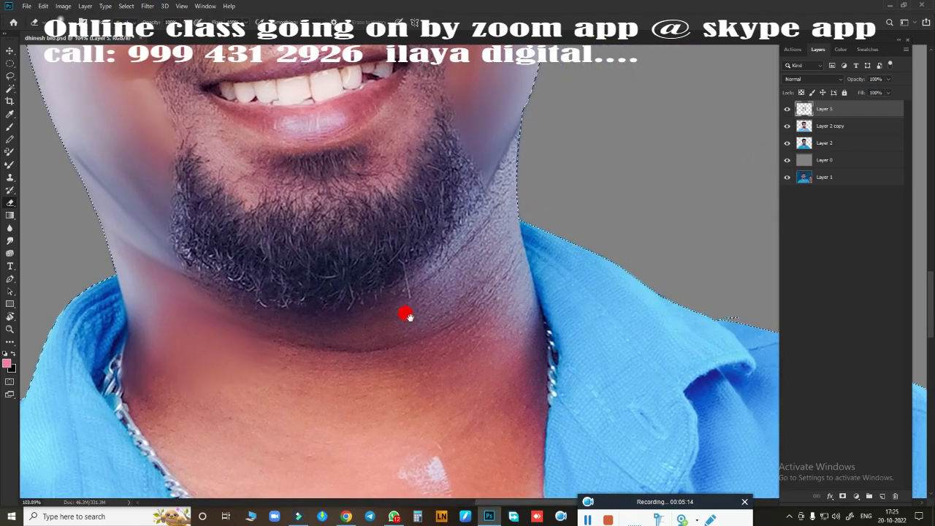
mouse_move(189, 289)
mouse_down()
mouse_move(431, 299)
mouse_move(512, 168)
mouse_up()
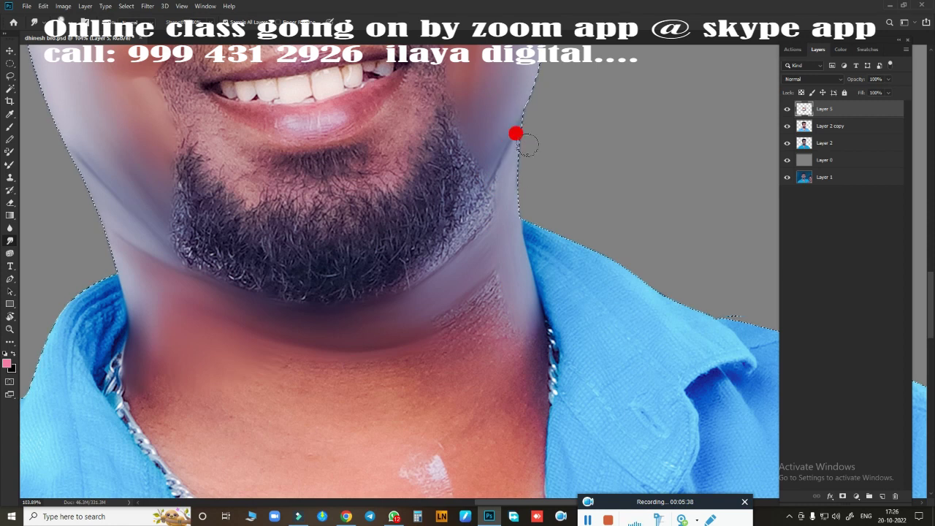
mouse_move(478, 160)
mouse_down()
mouse_move(420, 248)
mouse_move(482, 202)
mouse_move(407, 285)
mouse_move(250, 301)
mouse_move(472, 261)
mouse_move(395, 300)
mouse_move(317, 314)
mouse_move(304, 354)
mouse_move(485, 309)
mouse_move(499, 407)
mouse_move(443, 259)
mouse_move(232, 279)
mouse_up()
key(bracketleft)
key(bracketleft)
key(bracketleft)
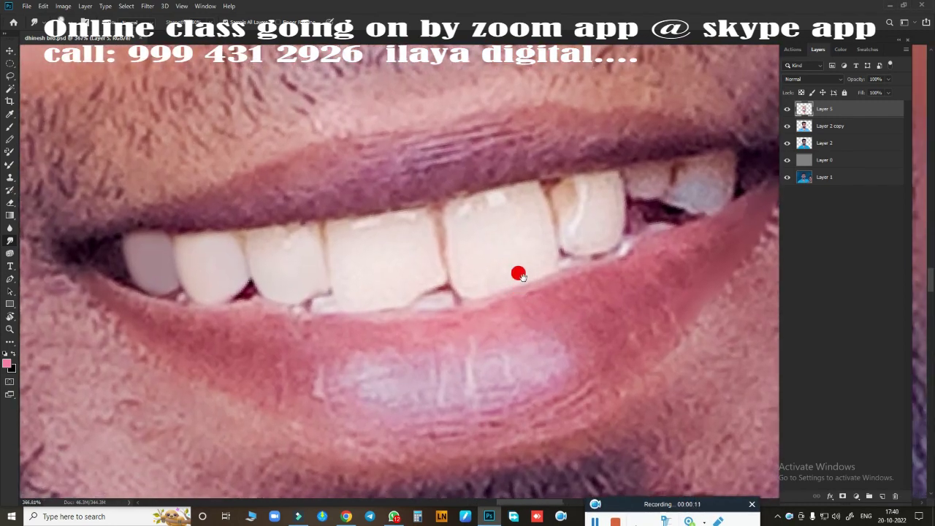
Smudge the upper teeth clean and bright, removing the front-tooth texture and right-side stain
drag(865, 47, 888, 46)
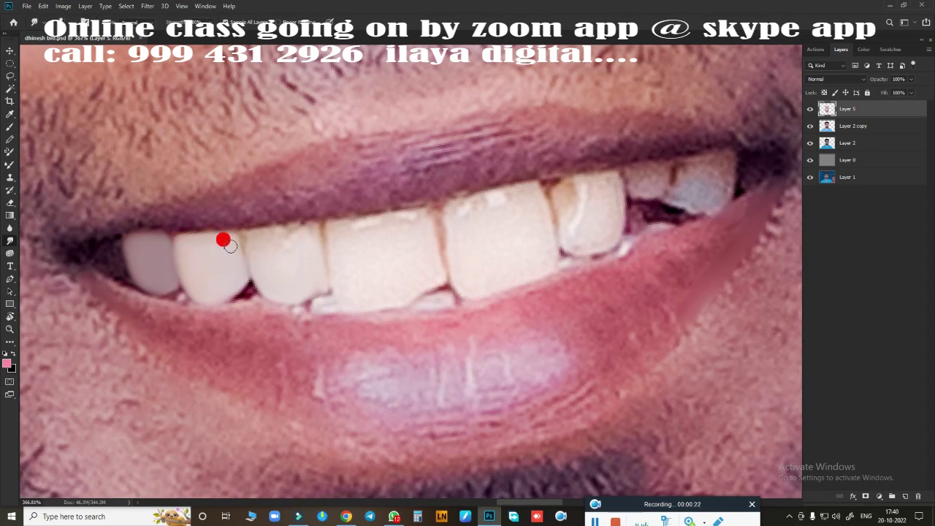
drag(234, 246, 289, 237)
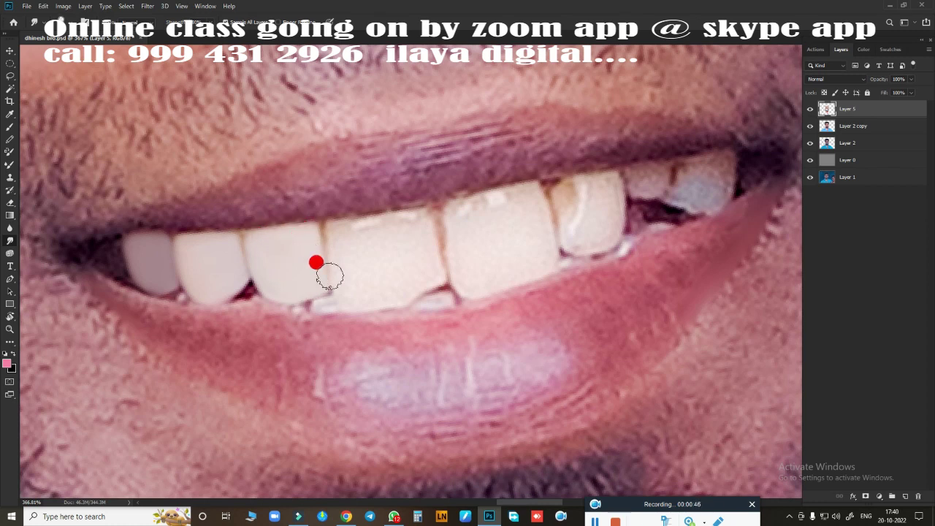
mouse_move(329, 275)
mouse_down()
mouse_move(357, 285)
mouse_move(407, 278)
mouse_move(355, 268)
mouse_move(338, 234)
mouse_move(409, 217)
mouse_move(418, 253)
mouse_move(425, 229)
mouse_move(451, 215)
mouse_move(465, 277)
mouse_move(539, 263)
mouse_move(468, 212)
mouse_move(520, 207)
mouse_up()
mouse_move(534, 249)
mouse_down()
mouse_move(424, 273)
mouse_move(577, 228)
mouse_move(562, 201)
mouse_move(574, 228)
mouse_move(606, 211)
mouse_move(605, 184)
mouse_move(603, 211)
mouse_move(584, 194)
mouse_move(569, 196)
mouse_up()
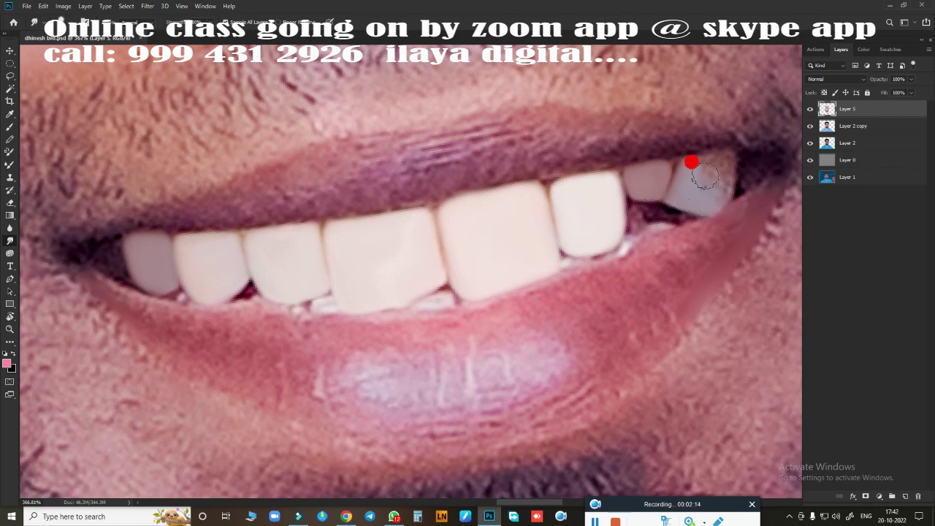
mouse_move(704, 174)
mouse_down()
mouse_move(715, 161)
mouse_move(697, 192)
mouse_move(711, 180)
mouse_up()
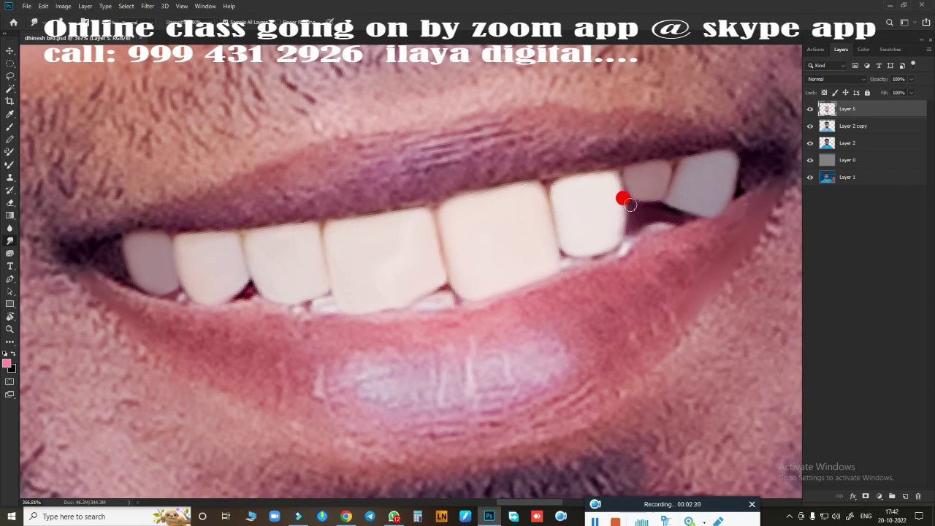
mouse_move(552, 269)
mouse_down()
mouse_move(445, 305)
mouse_move(225, 301)
mouse_move(298, 305)
mouse_up()
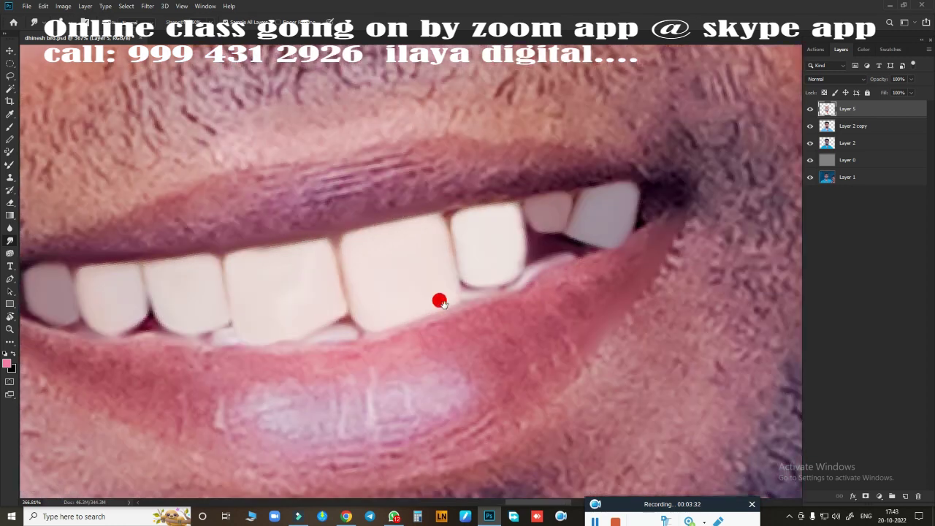
drag(539, 176, 355, 236)
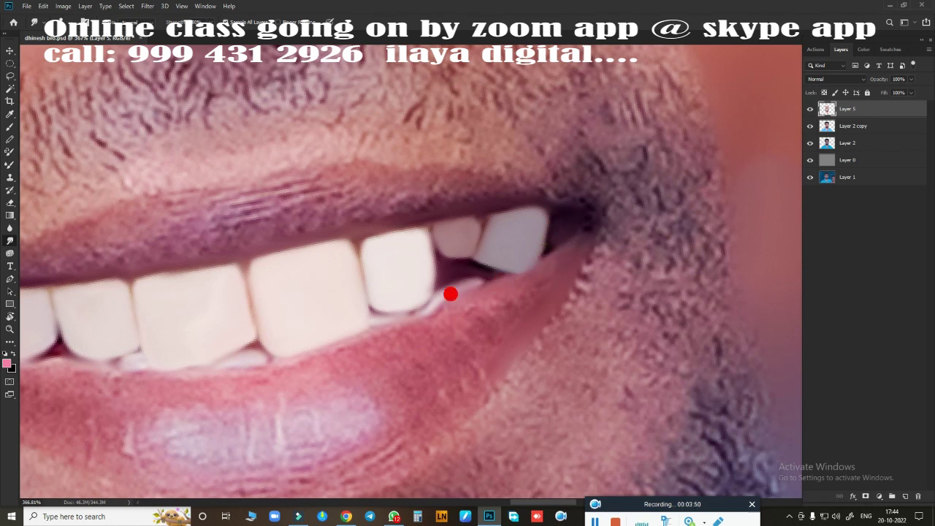
Smudge the lower lip's edges smooth and fill the dark gap under the teeth with lip colour
drag(417, 368, 424, 222)
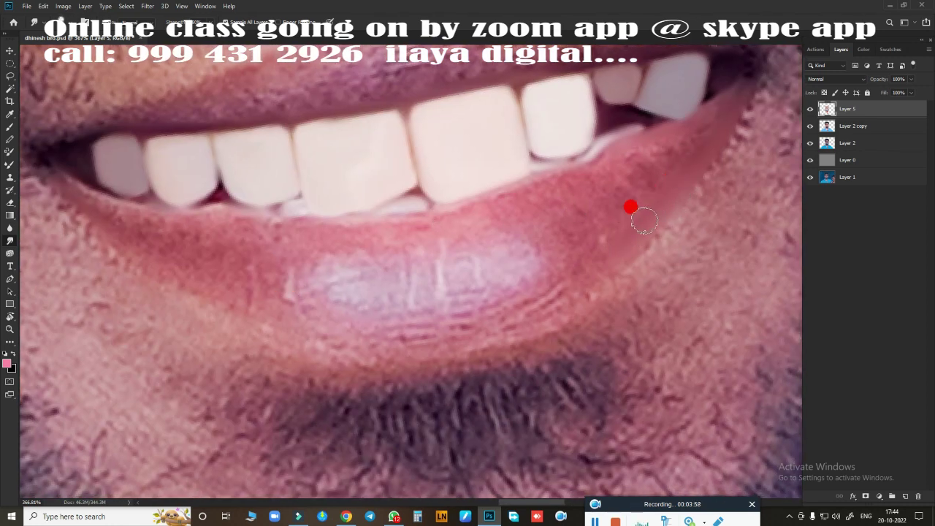
drag(644, 220, 58, 184)
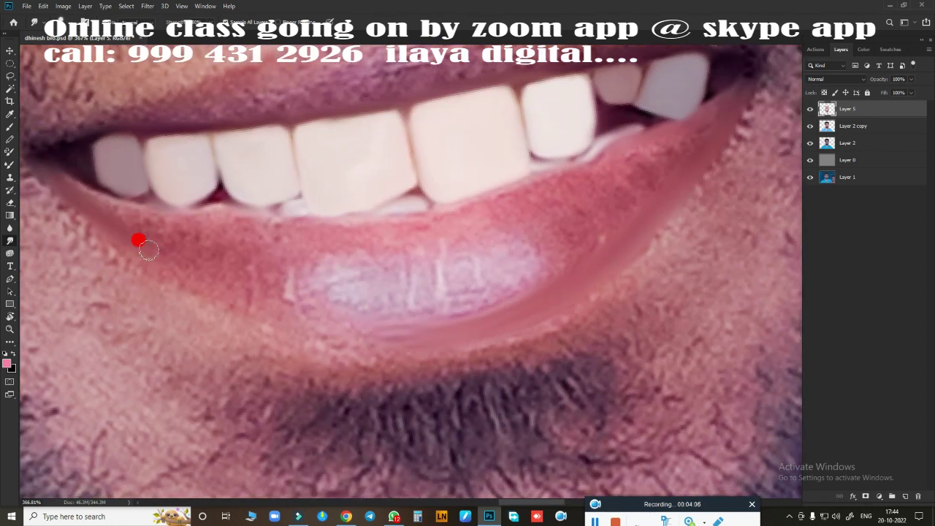
mouse_move(149, 249)
mouse_down()
mouse_move(121, 240)
mouse_move(311, 329)
mouse_move(344, 322)
mouse_move(365, 333)
mouse_move(527, 301)
mouse_move(585, 225)
mouse_move(578, 280)
mouse_up()
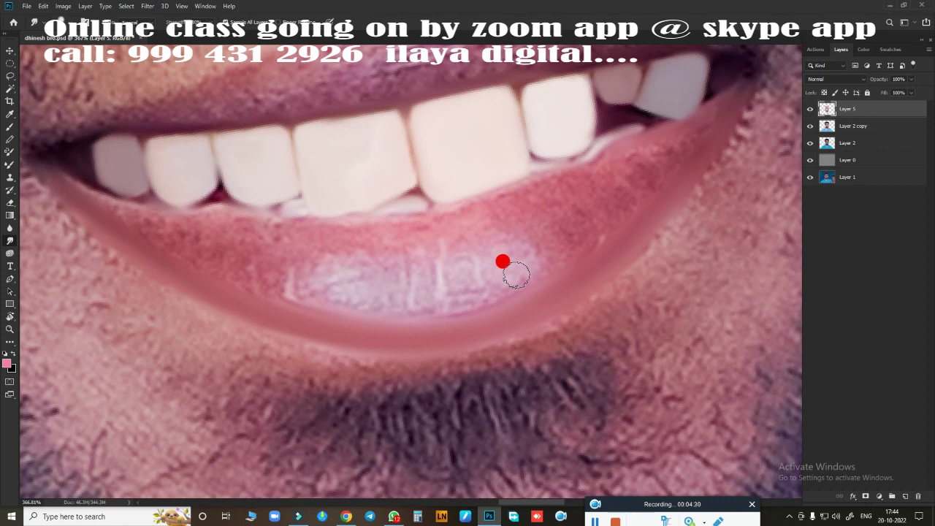
drag(516, 275, 451, 255)
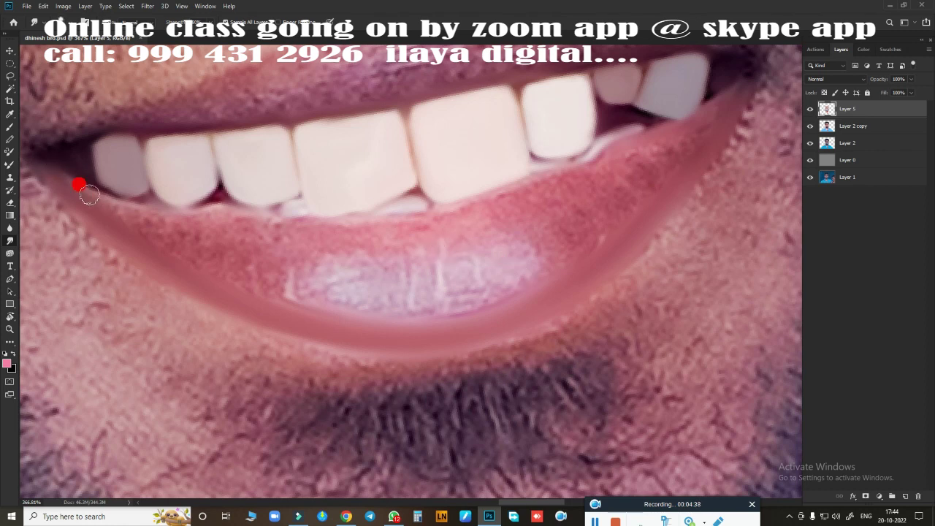
drag(88, 194, 240, 224)
mouse_move(327, 221)
mouse_down()
mouse_move(574, 161)
mouse_move(497, 243)
mouse_up()
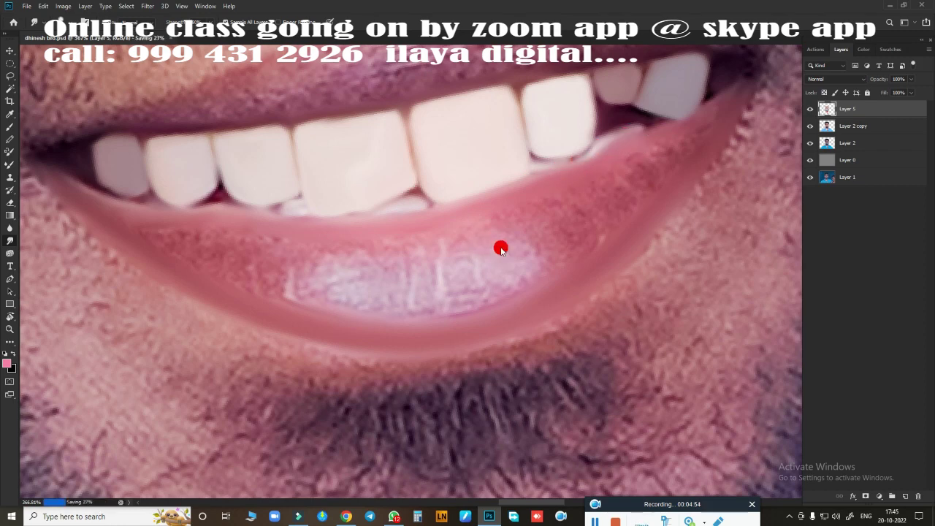
scroll(577, 455, down, 5)
Smudge the upper lip's edge and right side into an even mauve tone
scroll(476, 327, up, 3)
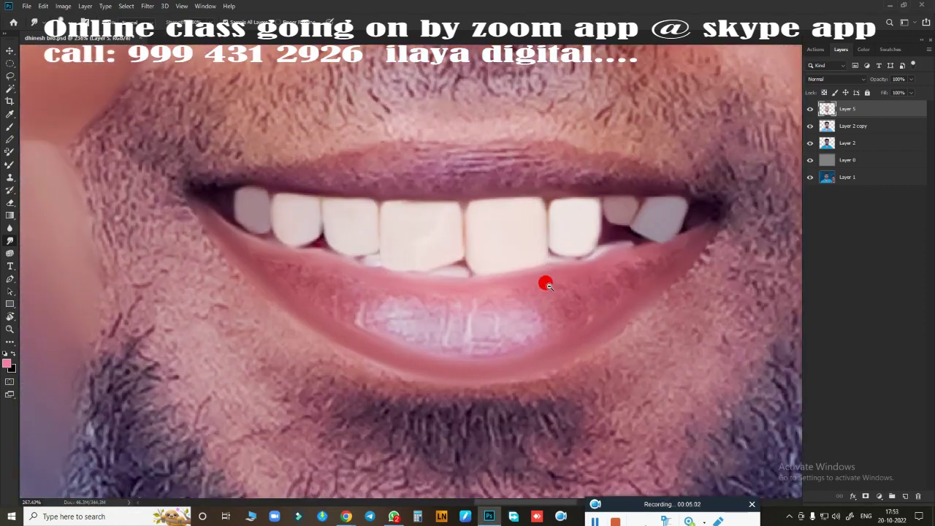
scroll(546, 280, up, 2)
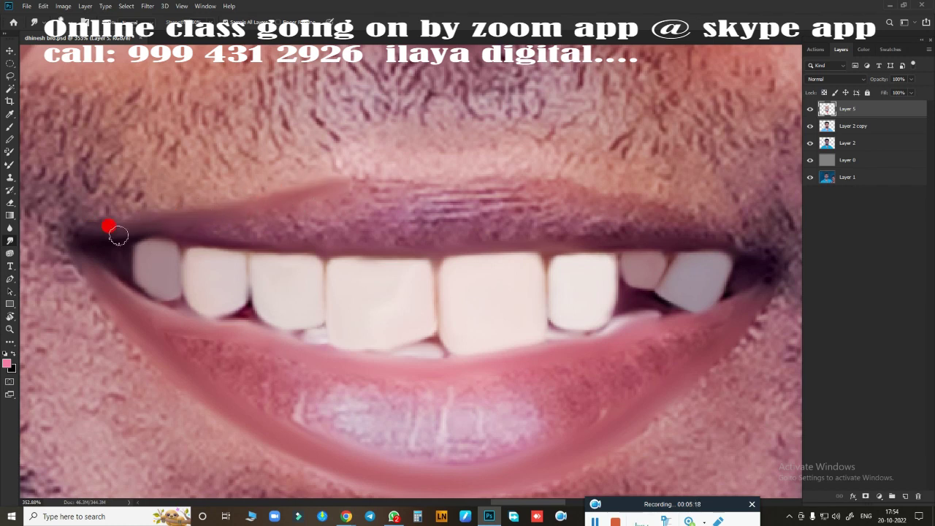
drag(323, 191, 423, 188)
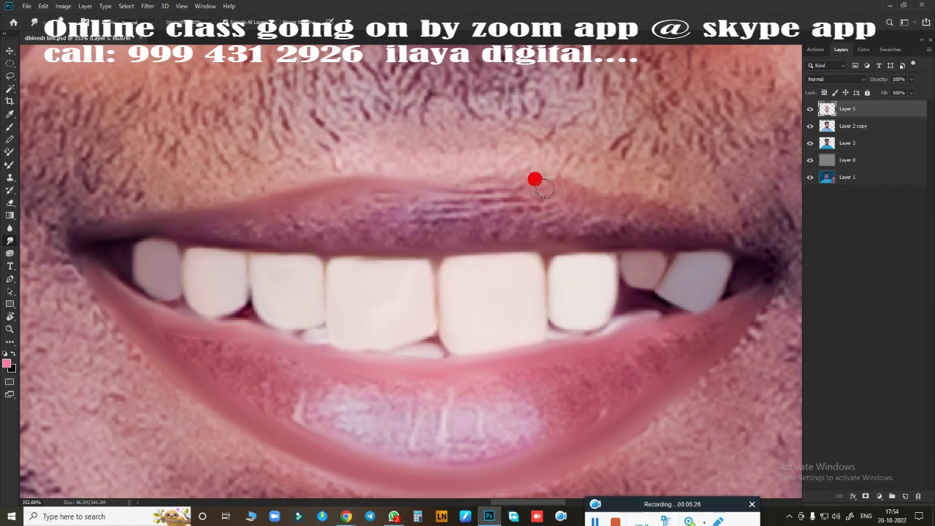
drag(543, 187, 447, 192)
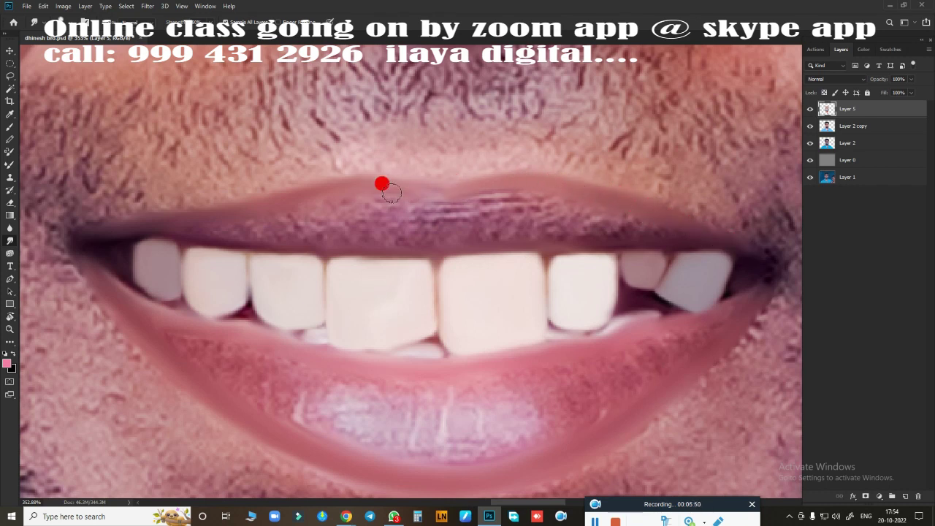
drag(391, 193, 460, 236)
mouse_move(515, 231)
mouse_down()
mouse_move(594, 216)
mouse_move(630, 228)
mouse_up()
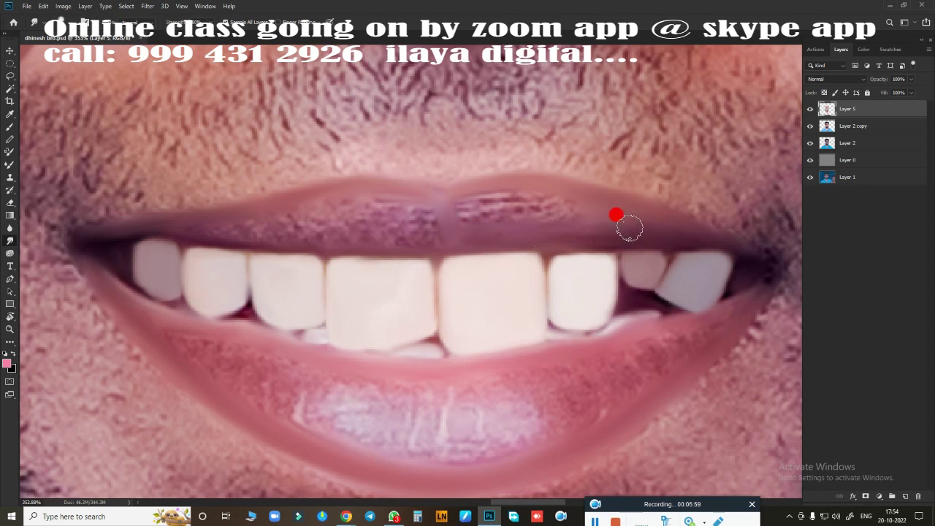
drag(476, 209, 556, 210)
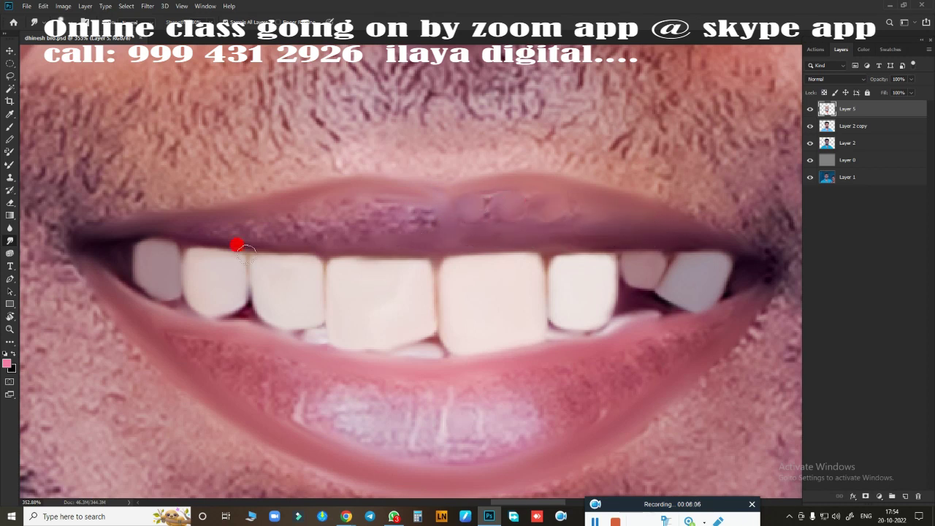
Blend away the remaining creases across the left and centre of the upper lip
drag(291, 236, 400, 239)
drag(209, 229, 423, 215)
mouse_move(466, 195)
mouse_down()
mouse_move(443, 219)
mouse_move(329, 202)
mouse_move(452, 227)
mouse_up()
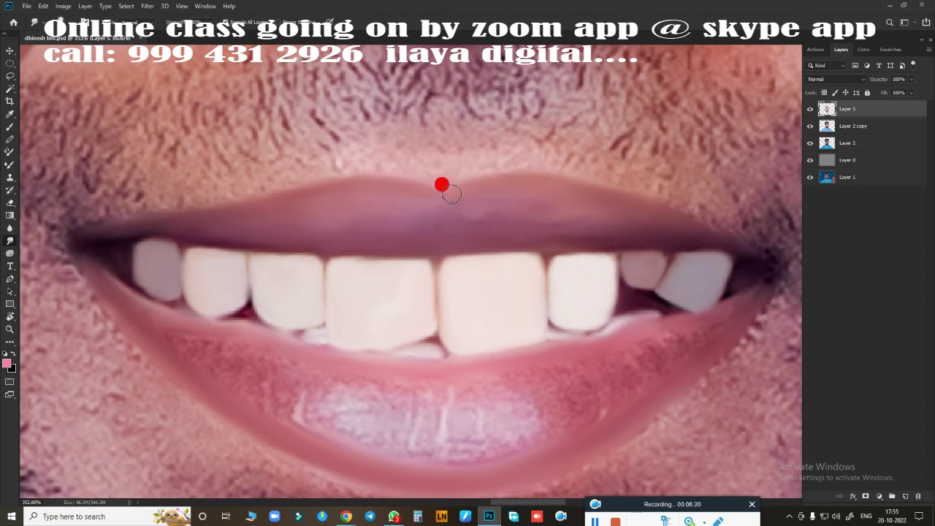
mouse_move(452, 193)
mouse_down()
mouse_move(476, 217)
mouse_move(365, 229)
mouse_move(320, 221)
mouse_up()
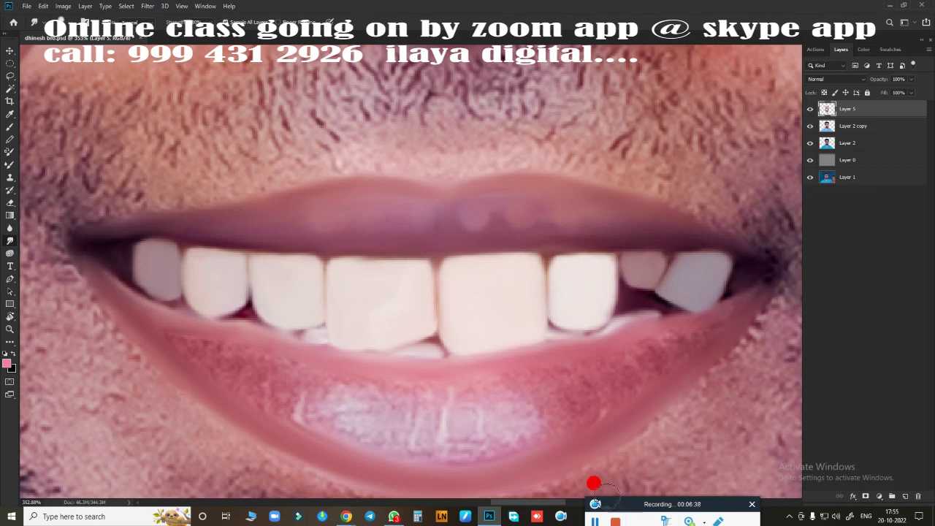
scroll(478, 253, down, 1)
scroll(545, 359, down, 2)
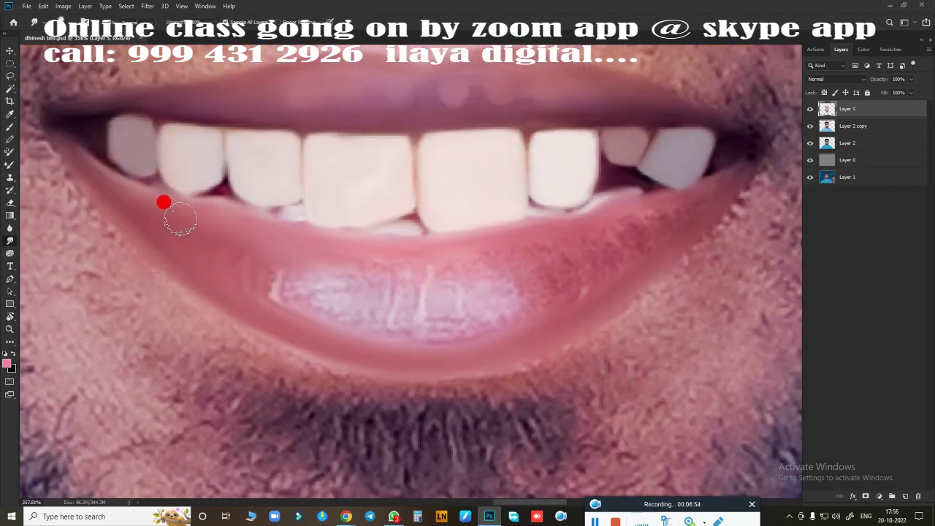
Smudge the lower lip's edge from left to right corner and blend its blotchy highlight
mouse_move(385, 256)
mouse_down()
mouse_move(476, 255)
mouse_move(572, 228)
mouse_move(569, 282)
mouse_up()
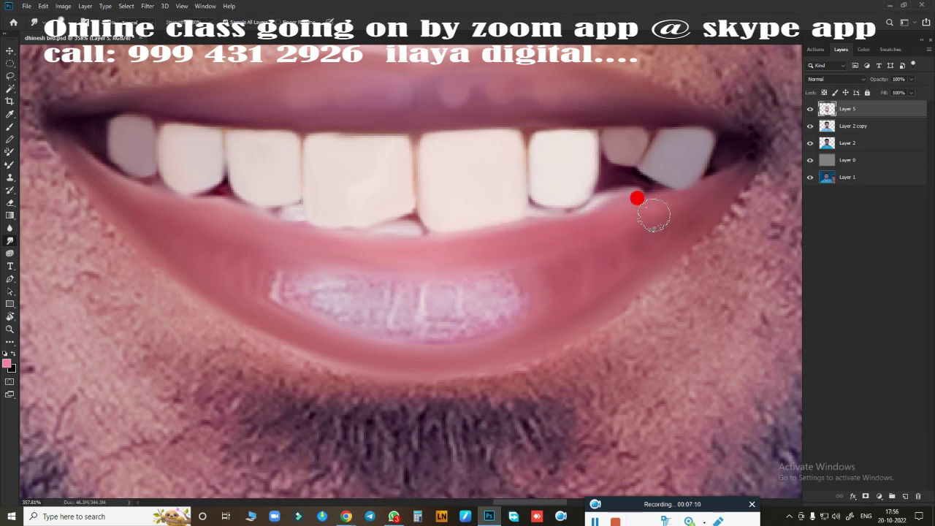
drag(654, 215, 662, 226)
drag(284, 282, 289, 282)
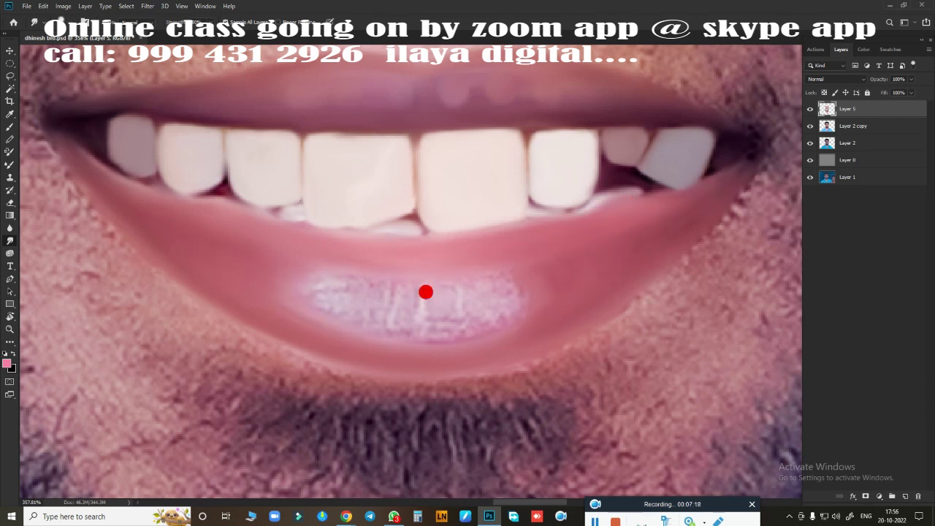
mouse_move(426, 292)
mouse_down()
mouse_move(482, 276)
mouse_move(387, 284)
mouse_move(302, 273)
mouse_move(400, 311)
mouse_move(446, 314)
mouse_move(359, 323)
mouse_move(490, 272)
mouse_move(416, 292)
mouse_move(307, 229)
mouse_move(468, 285)
mouse_move(376, 298)
mouse_move(312, 278)
mouse_move(678, 255)
mouse_move(560, 382)
mouse_move(636, 313)
mouse_move(574, 286)
mouse_move(581, 268)
mouse_move(449, 307)
mouse_move(445, 294)
mouse_move(385, 265)
mouse_move(412, 346)
mouse_move(512, 286)
mouse_move(375, 336)
mouse_move(474, 305)
mouse_up()
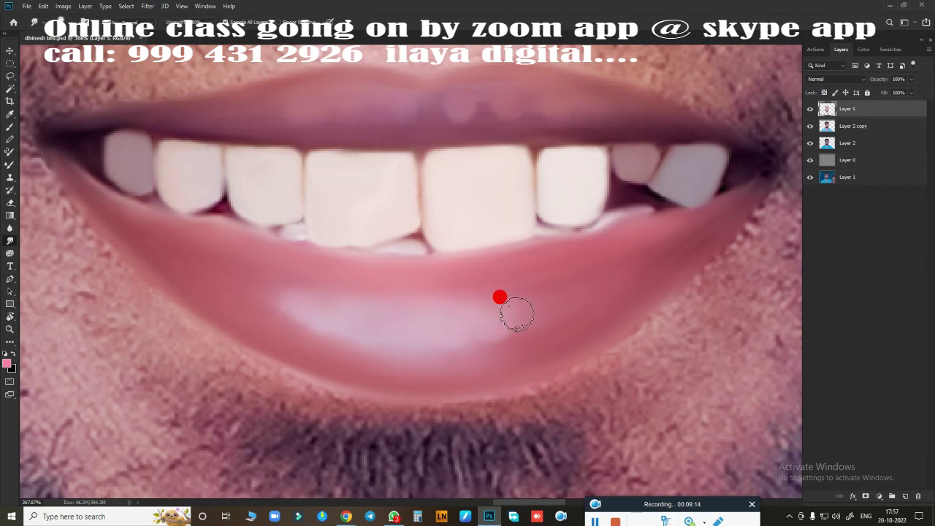